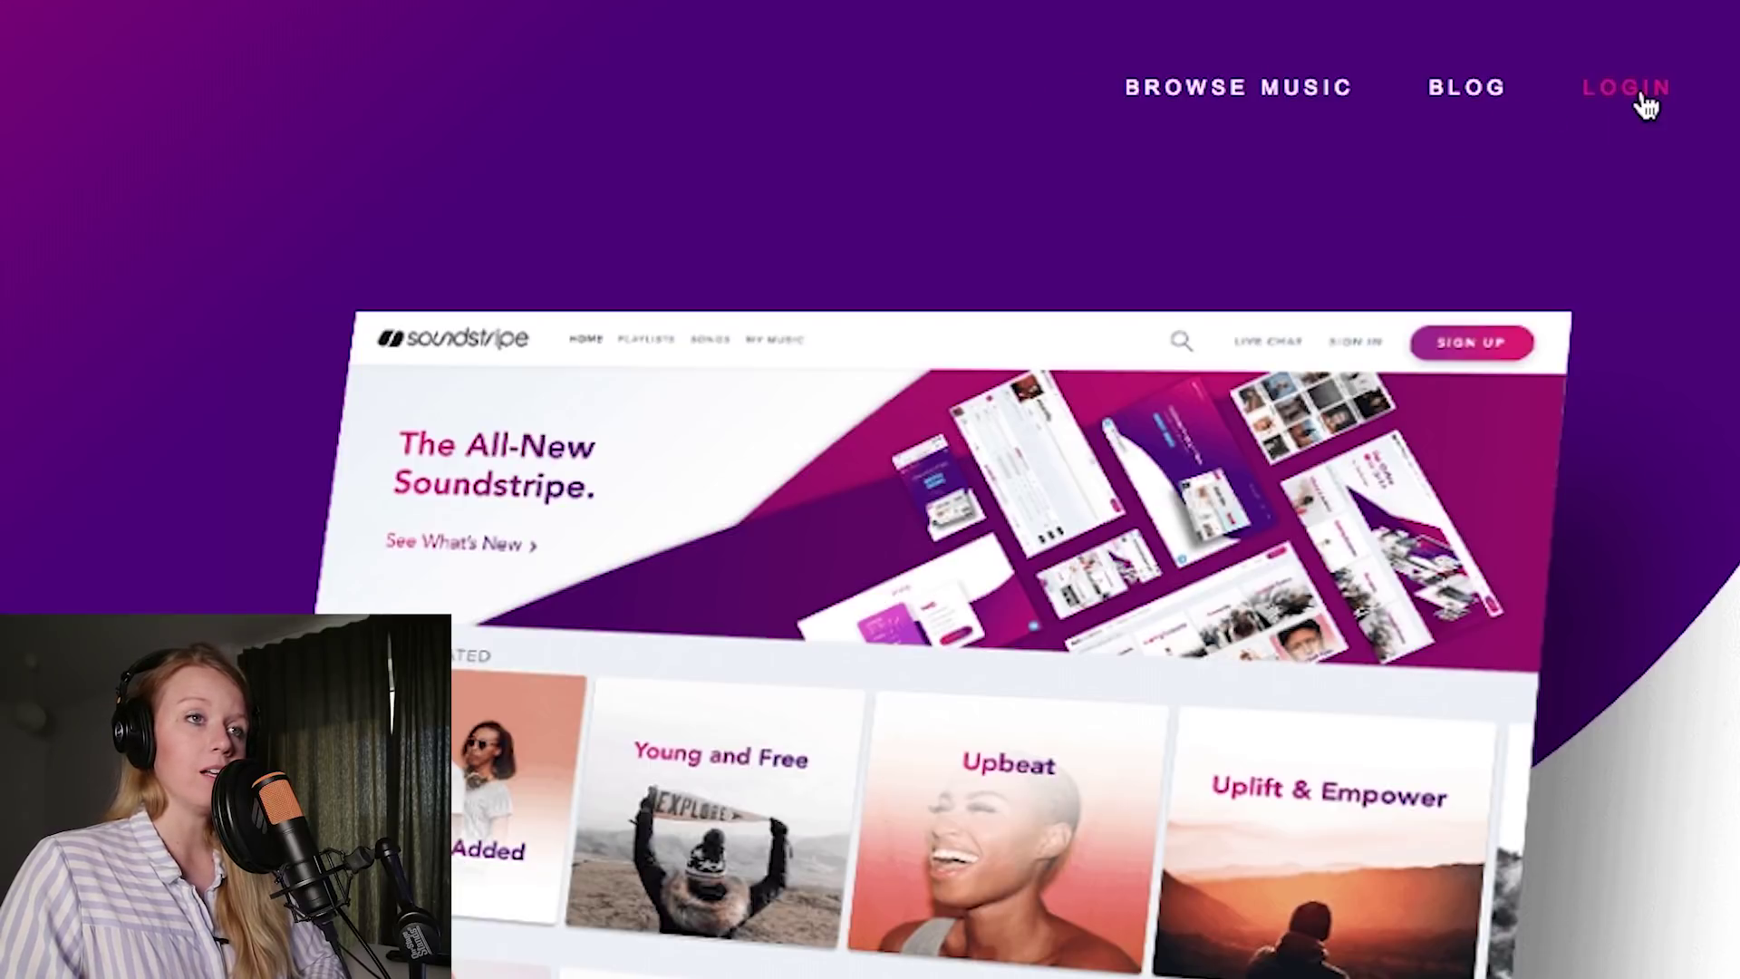
- Log in, go to the Songs catalog and expand the Mood filter list
{"action": "left_click", "coordinate": [1551, 117]}
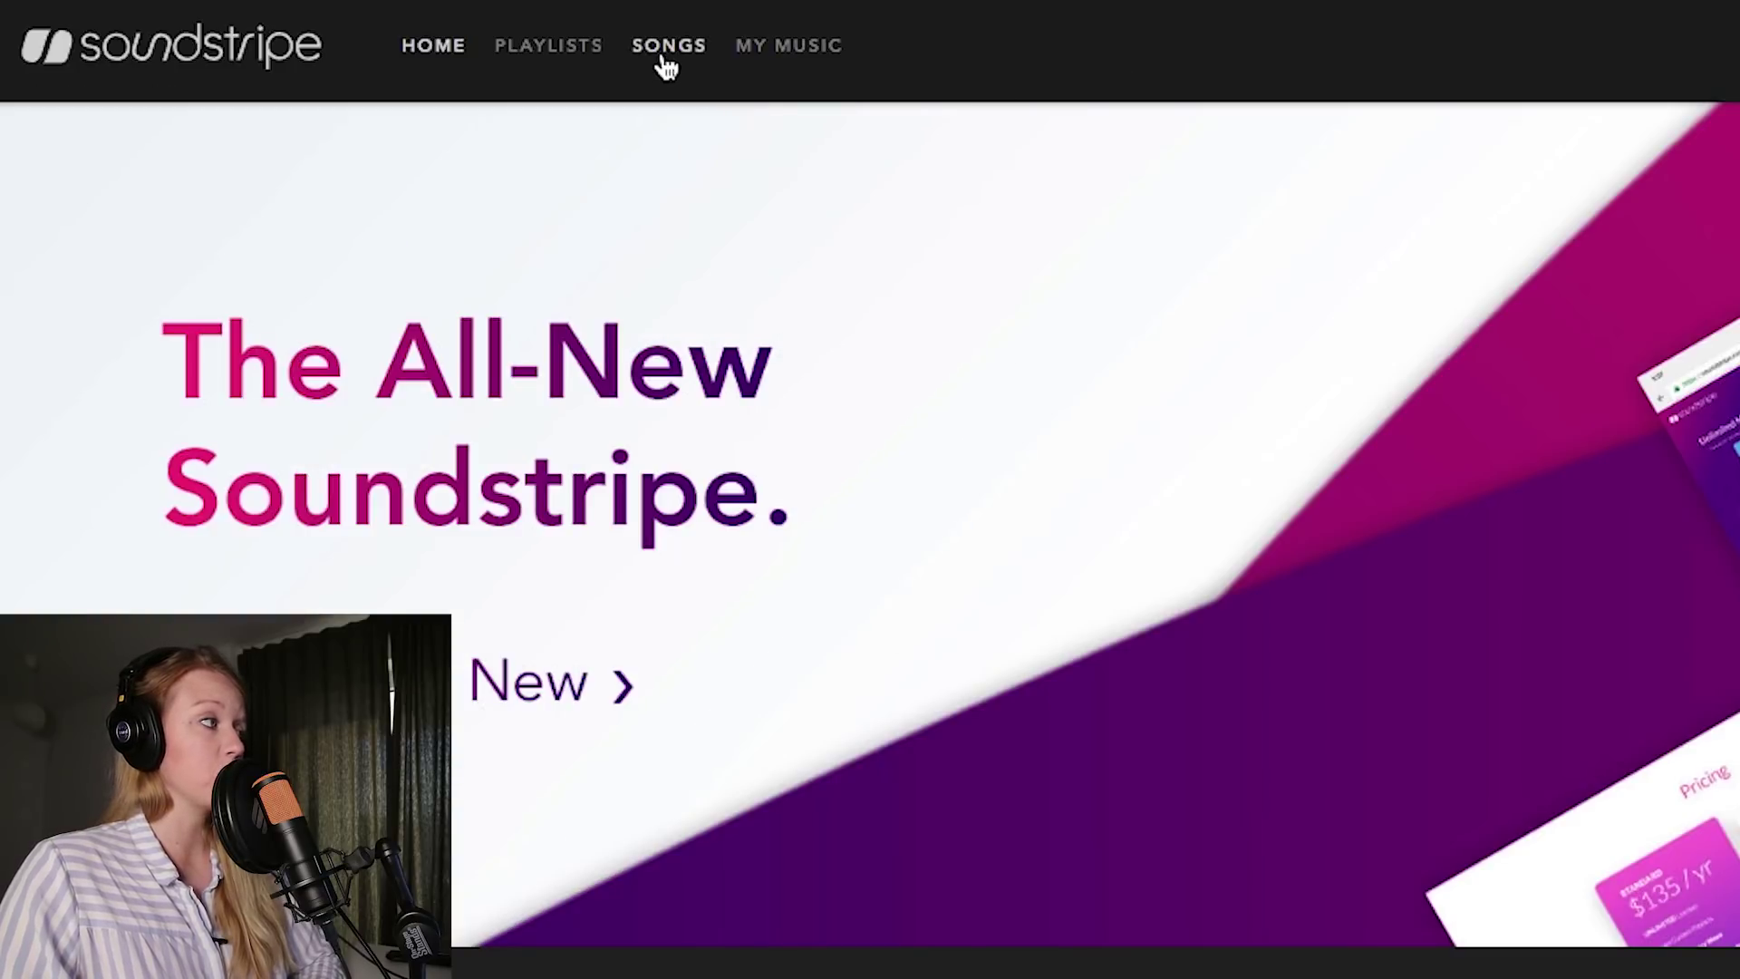
{"action": "left_click", "coordinate": [665, 62]}
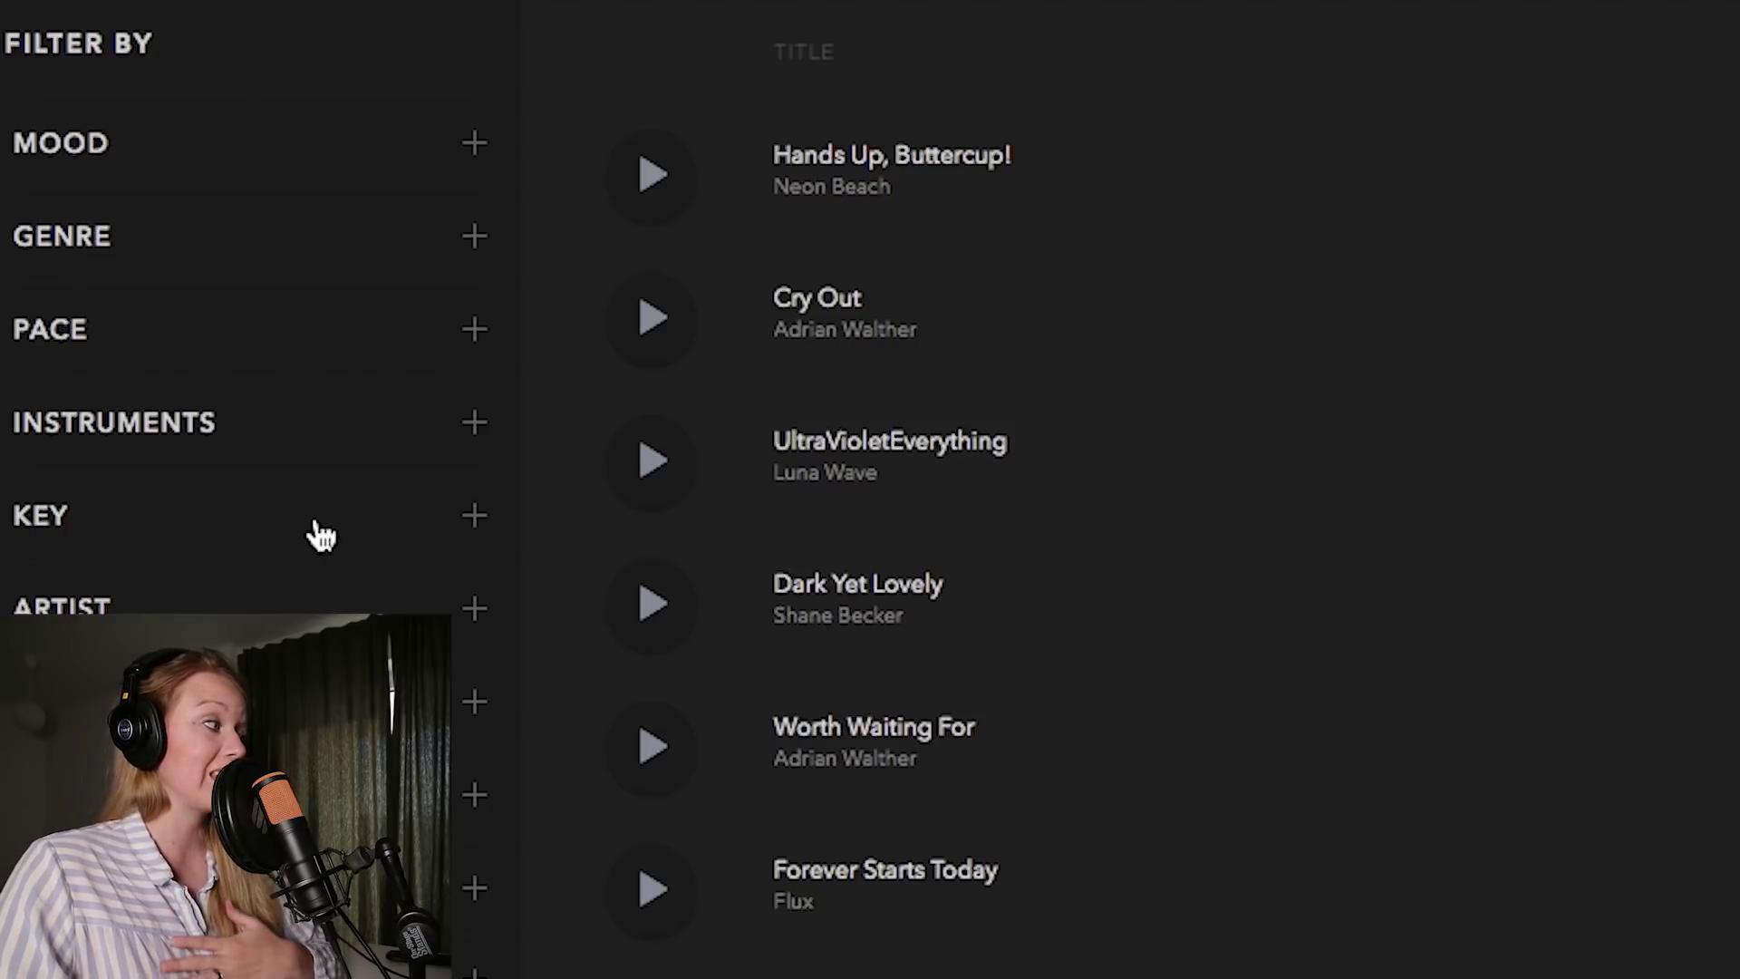
{"action": "scroll", "coordinate": [303, 545], "scroll_direction": "down", "scroll_amount": 3}
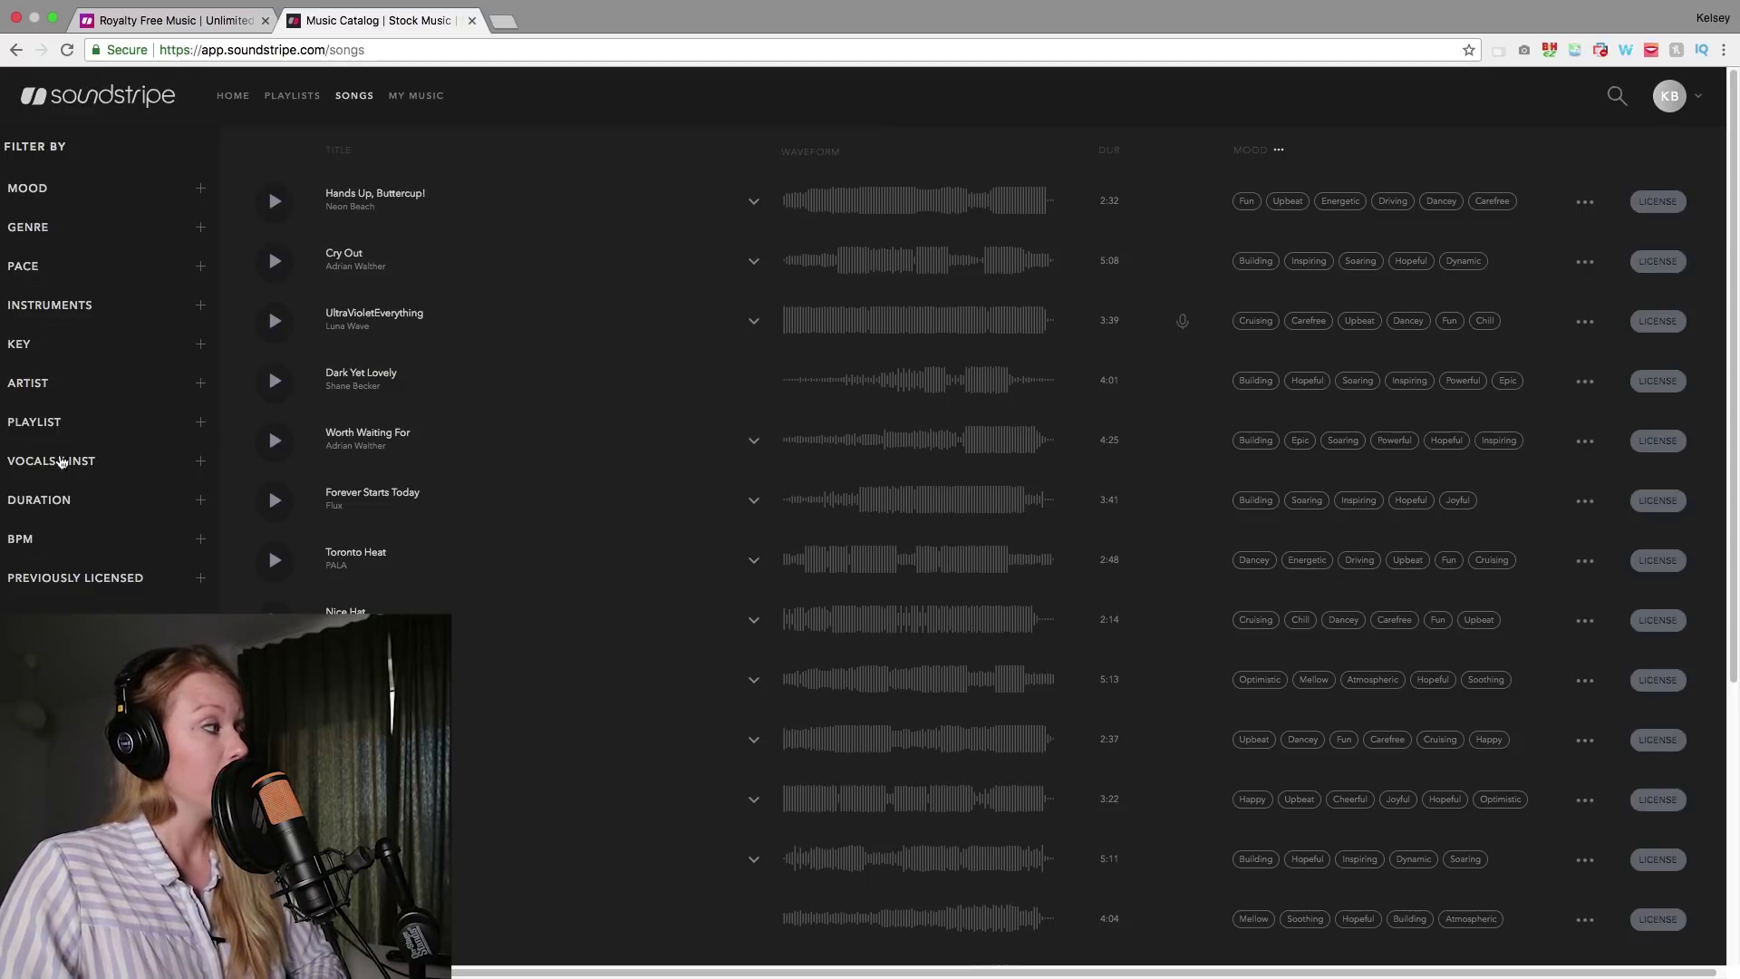
{"action": "left_click", "coordinate": [51, 188]}
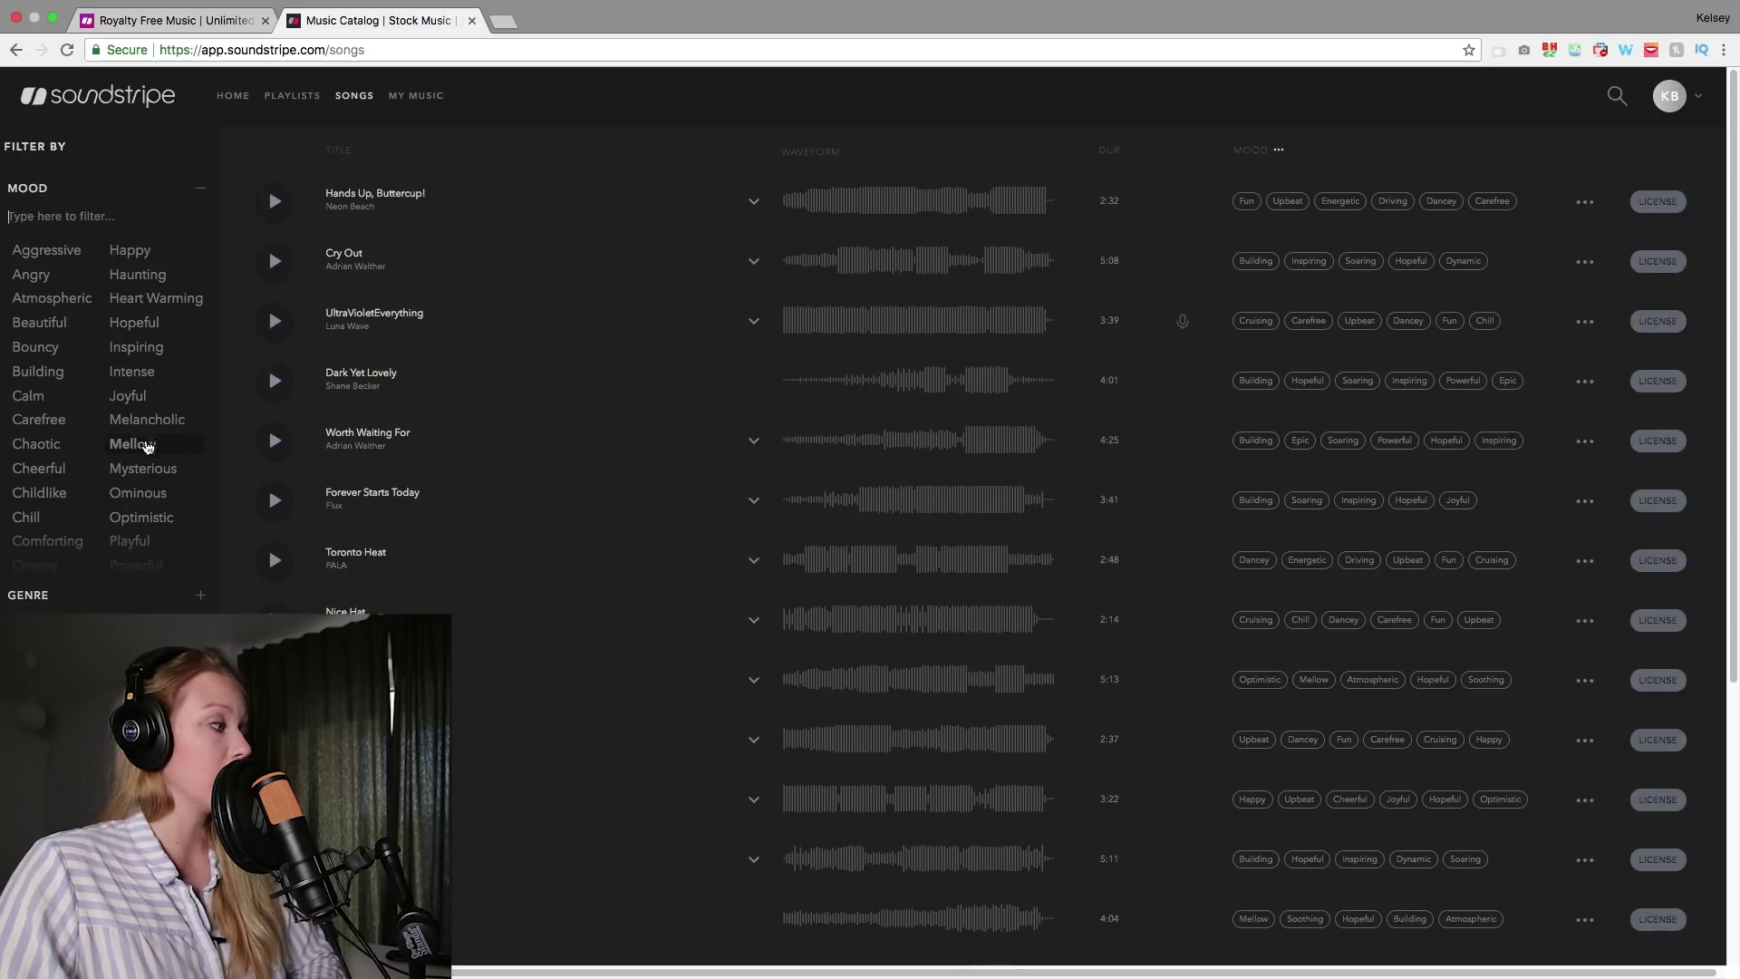
- Filter the catalog to Mysterious mood and Cinematic genre
{"action": "left_click", "coordinate": [143, 474]}
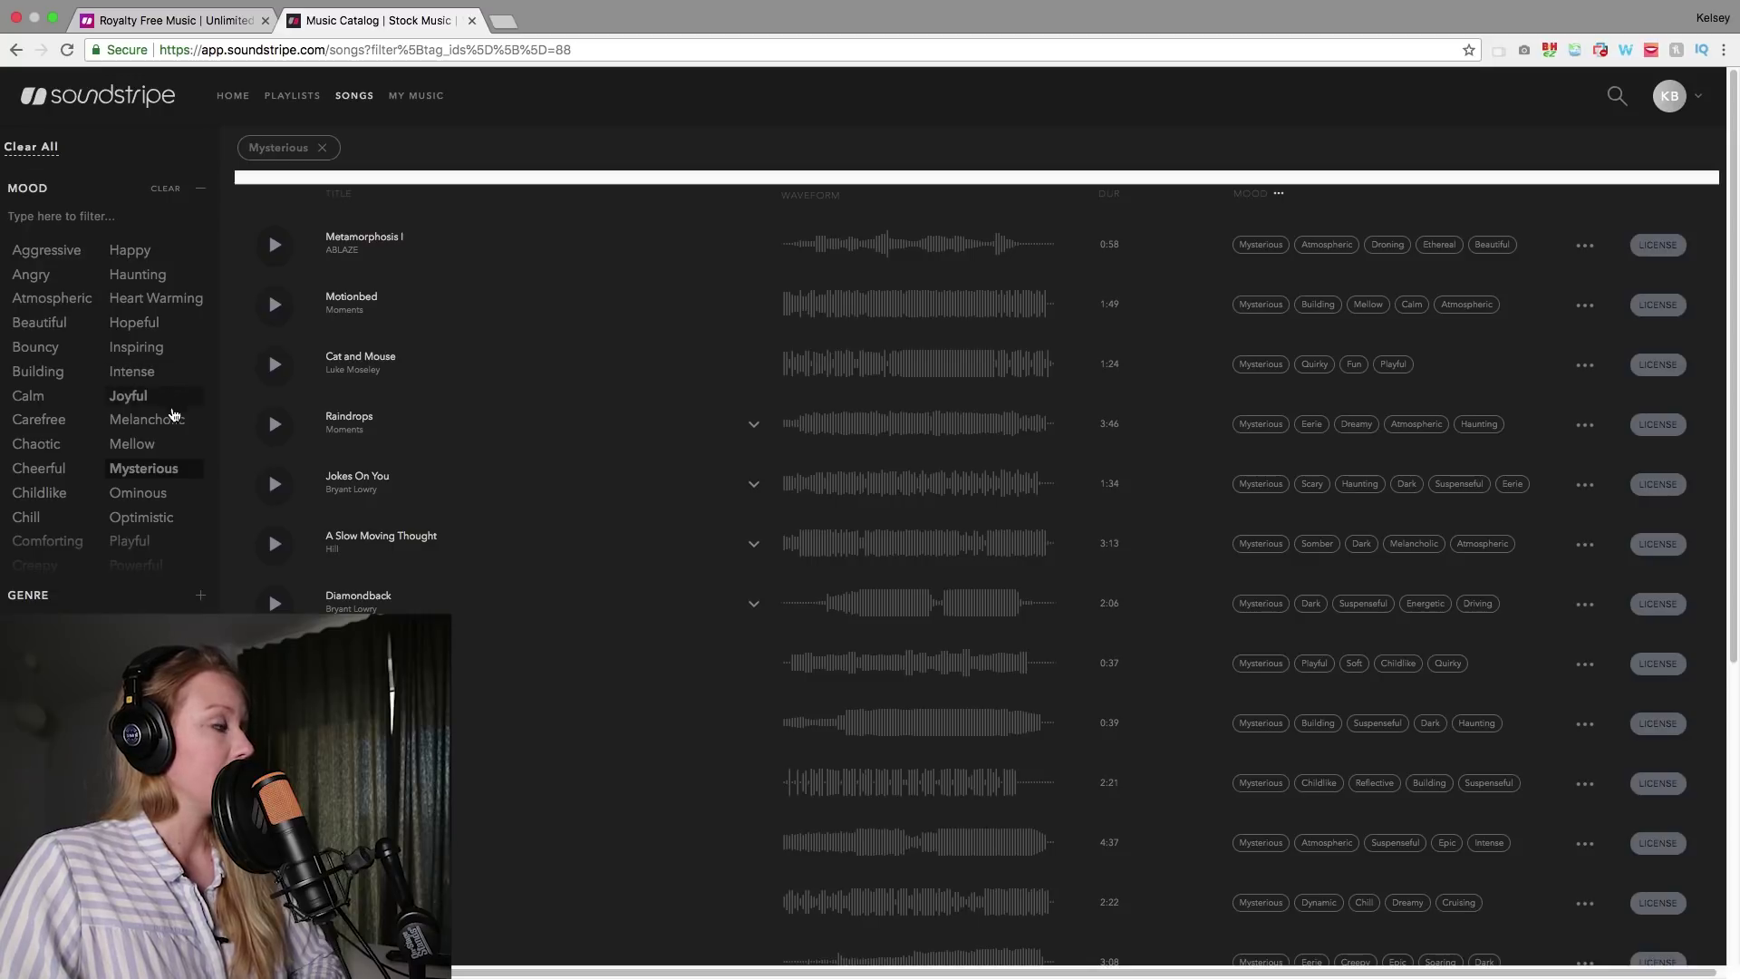
{"action": "left_click", "coordinate": [134, 599]}
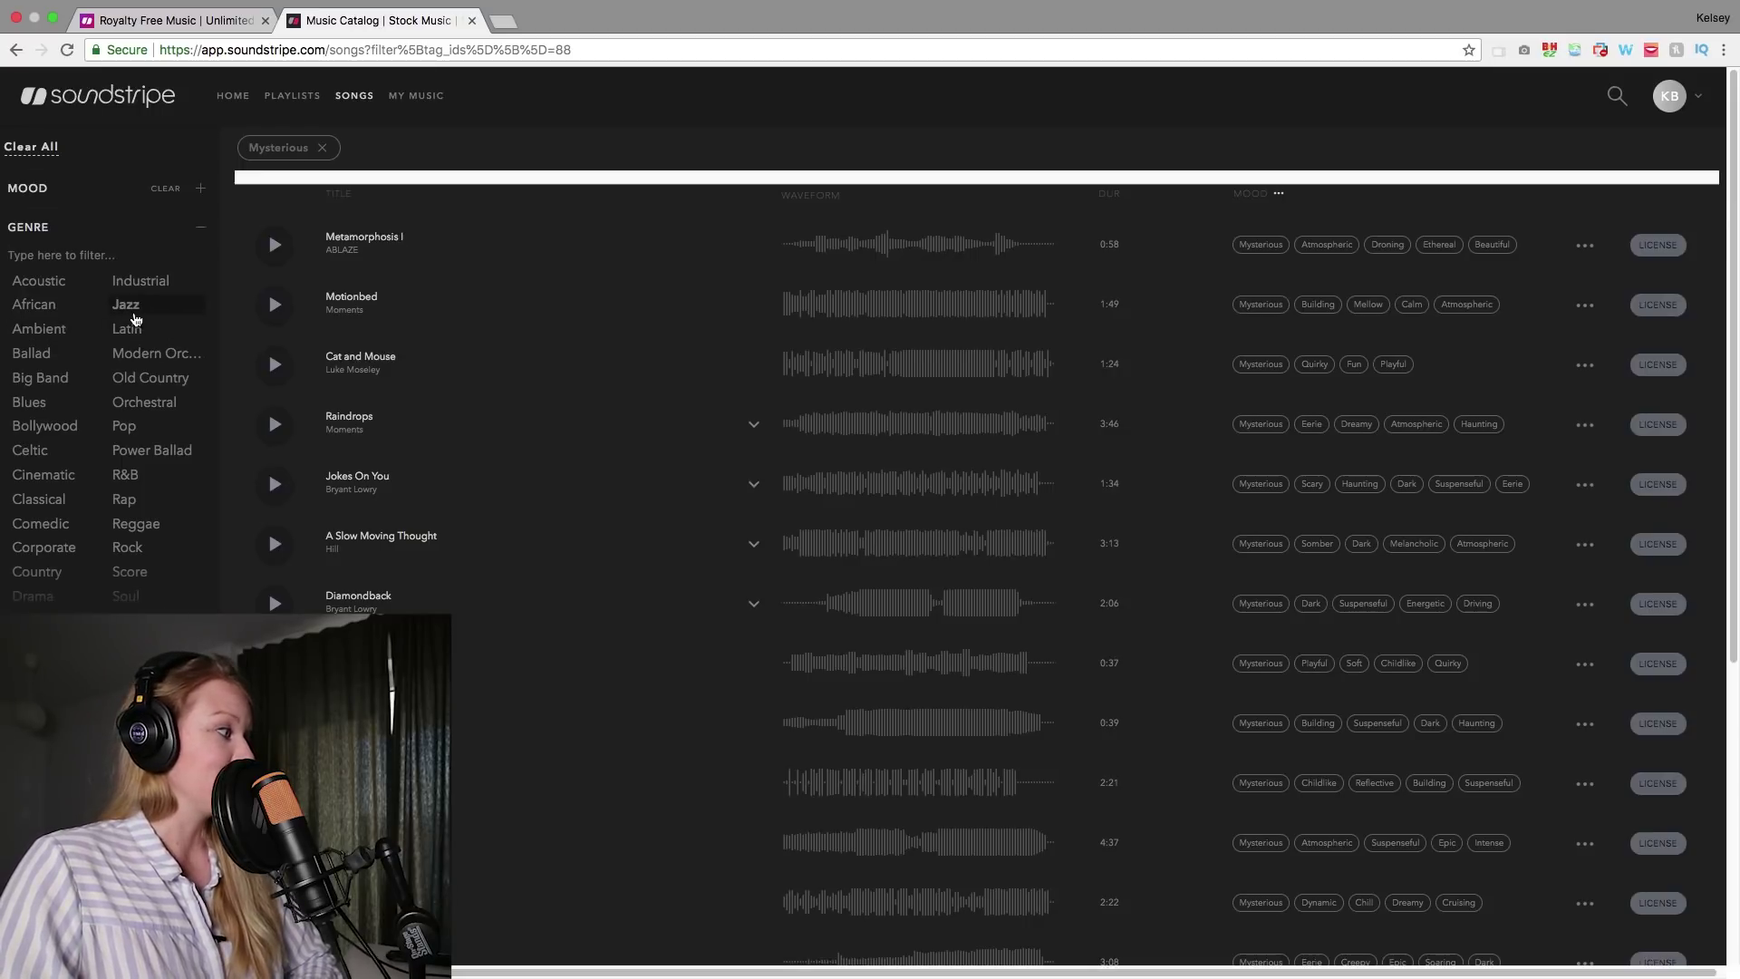
{"action": "scroll", "coordinate": [95, 464], "scroll_direction": "down", "scroll_amount": 1}
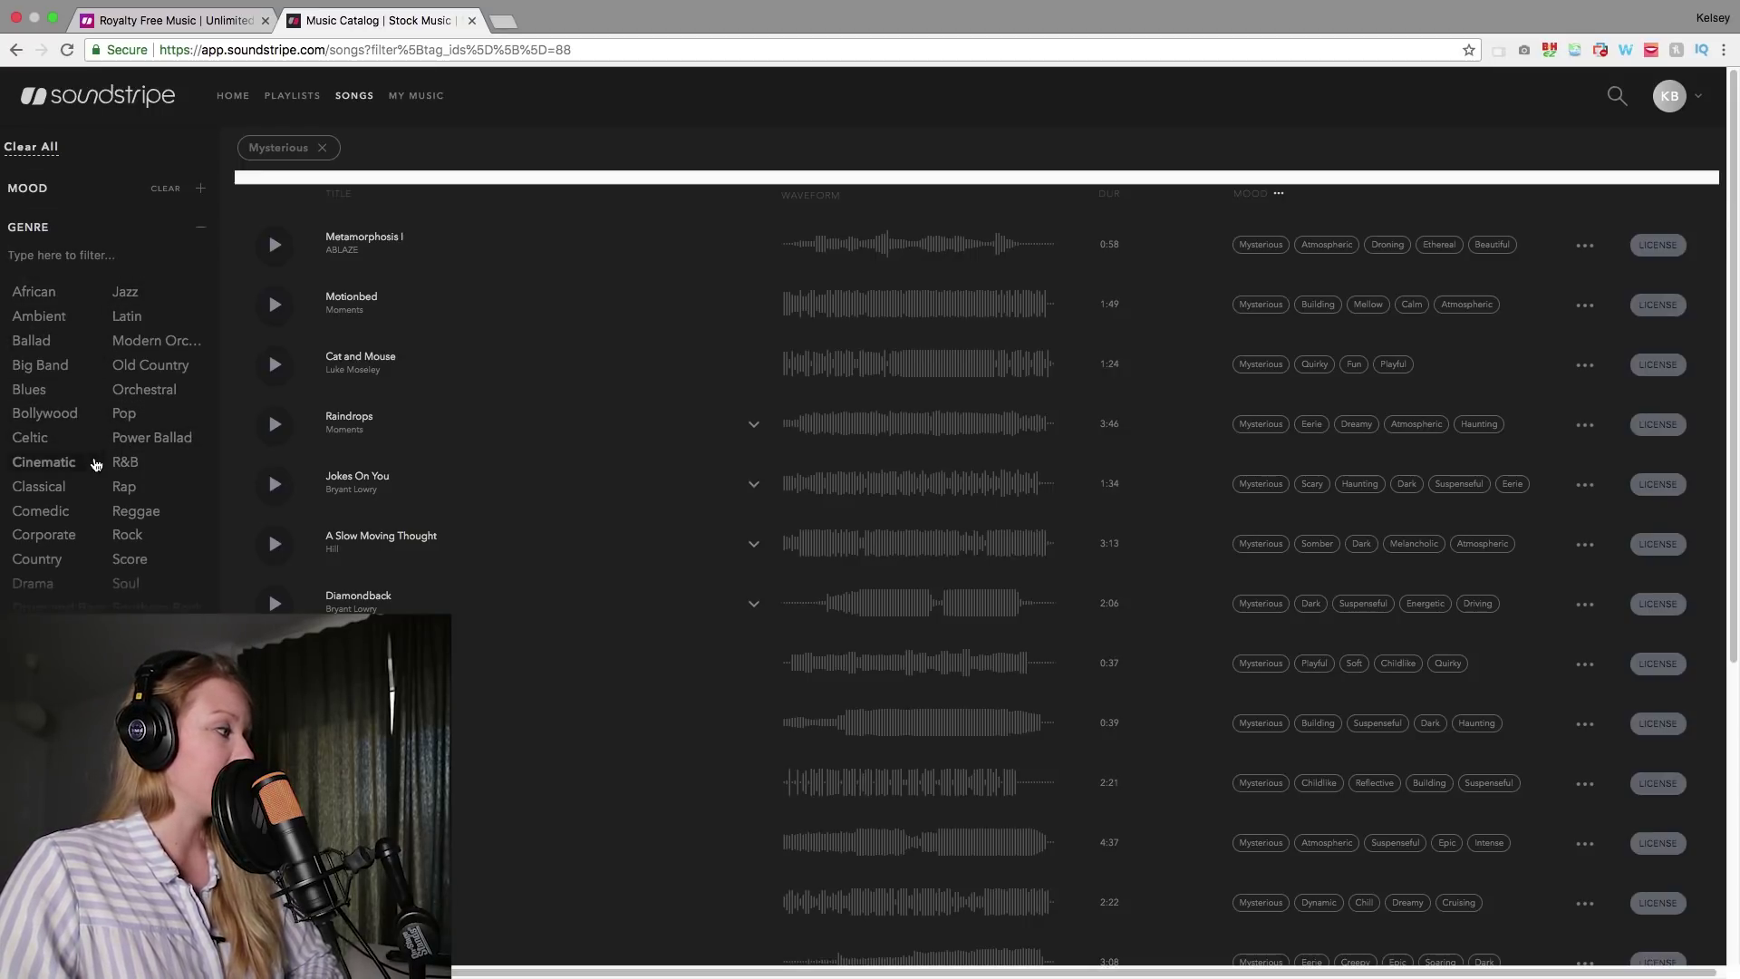
{"action": "scroll", "coordinate": [74, 437], "scroll_direction": "down", "scroll_amount": 1}
{"action": "scroll", "coordinate": [81, 441], "scroll_direction": "down", "scroll_amount": 3}
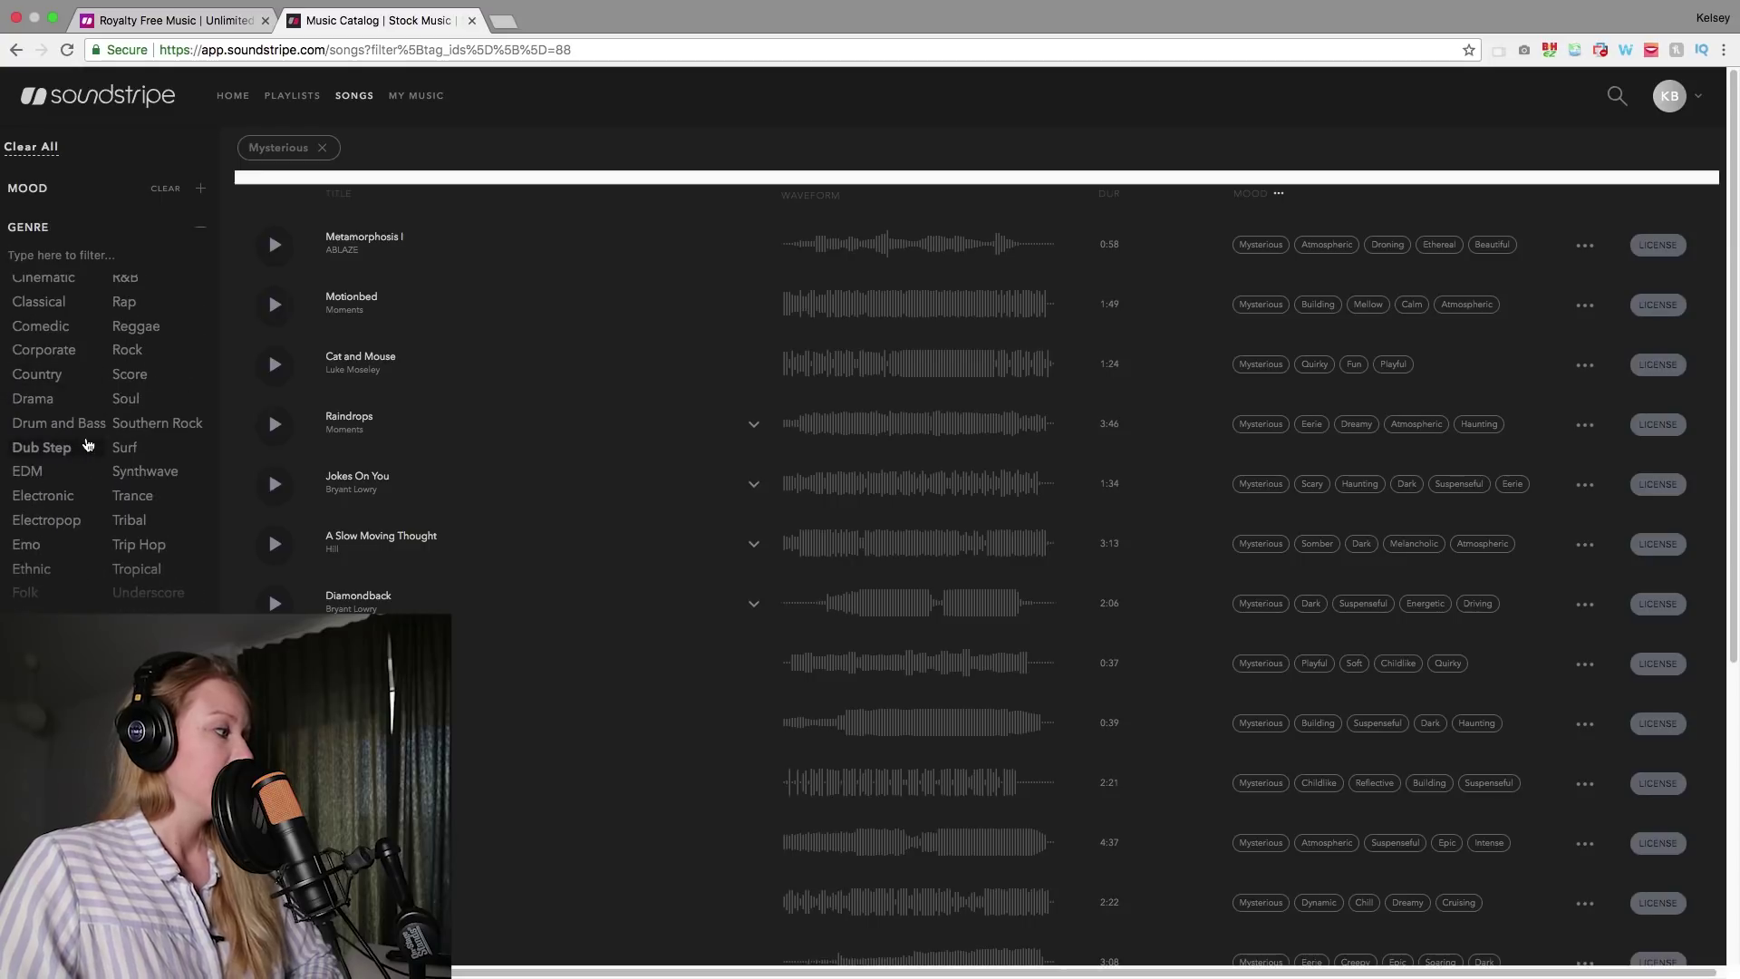
{"action": "scroll", "coordinate": [87, 443], "scroll_direction": "down", "scroll_amount": 1}
{"action": "scroll", "coordinate": [85, 433], "scroll_direction": "up", "scroll_amount": 2}
{"action": "scroll", "coordinate": [62, 394], "scroll_direction": "up", "scroll_amount": 1}
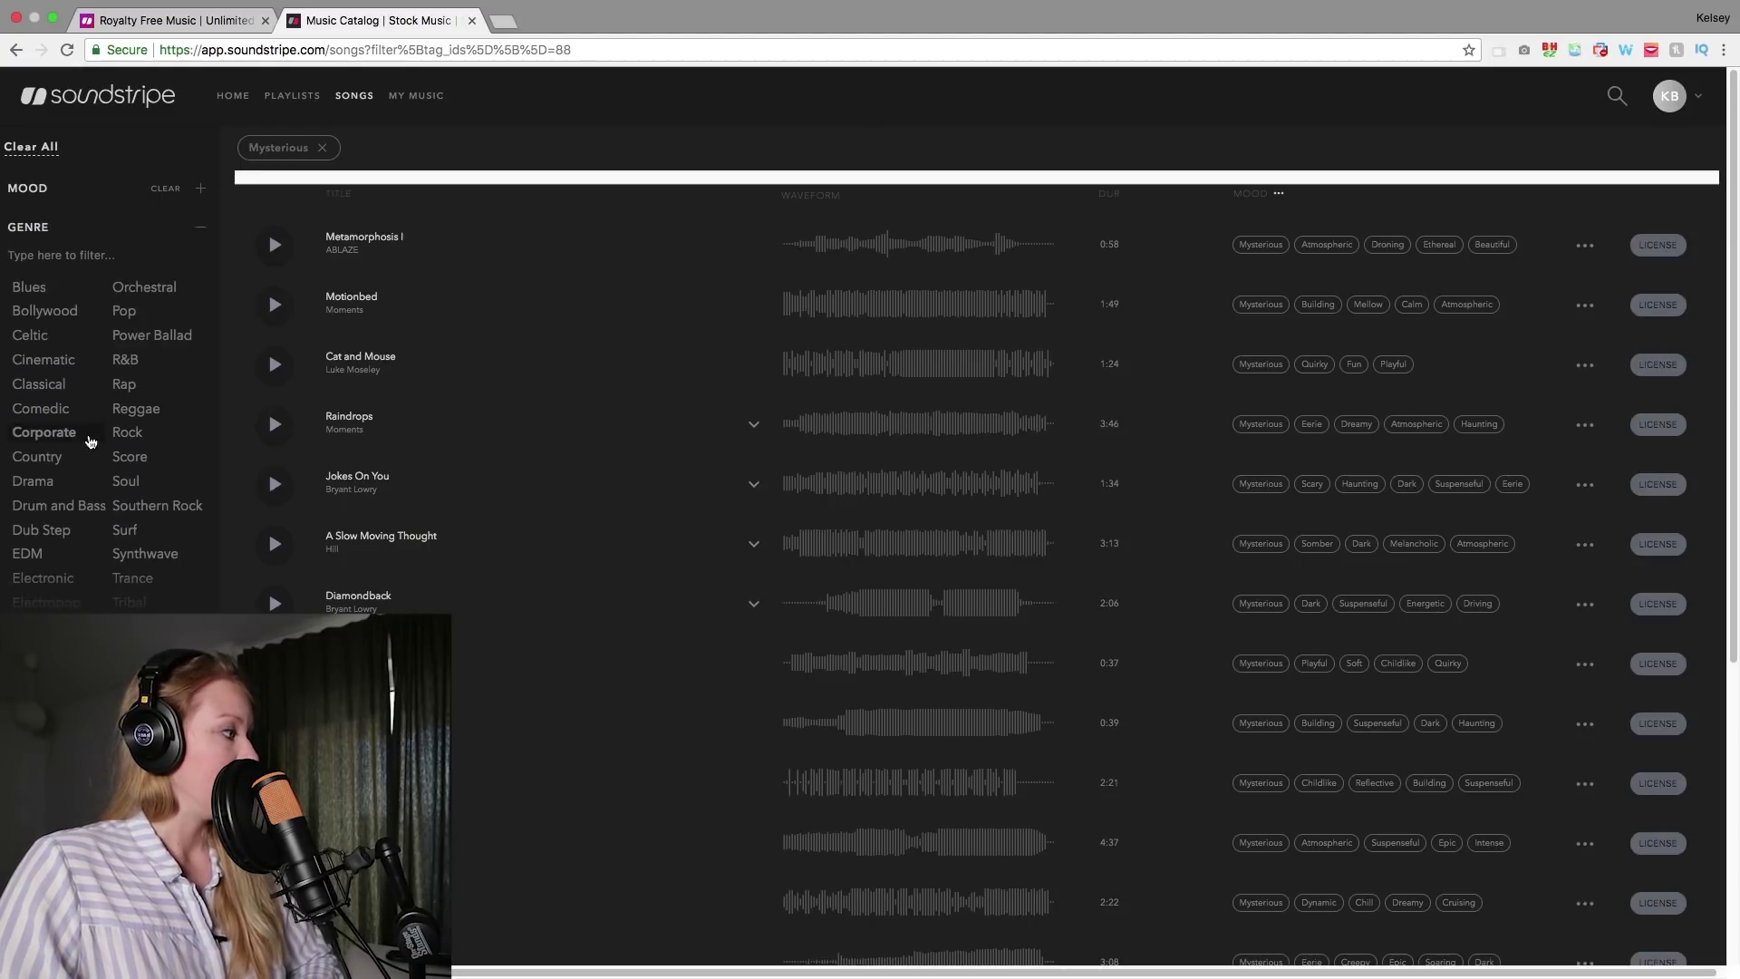
{"action": "left_click", "coordinate": [54, 366]}
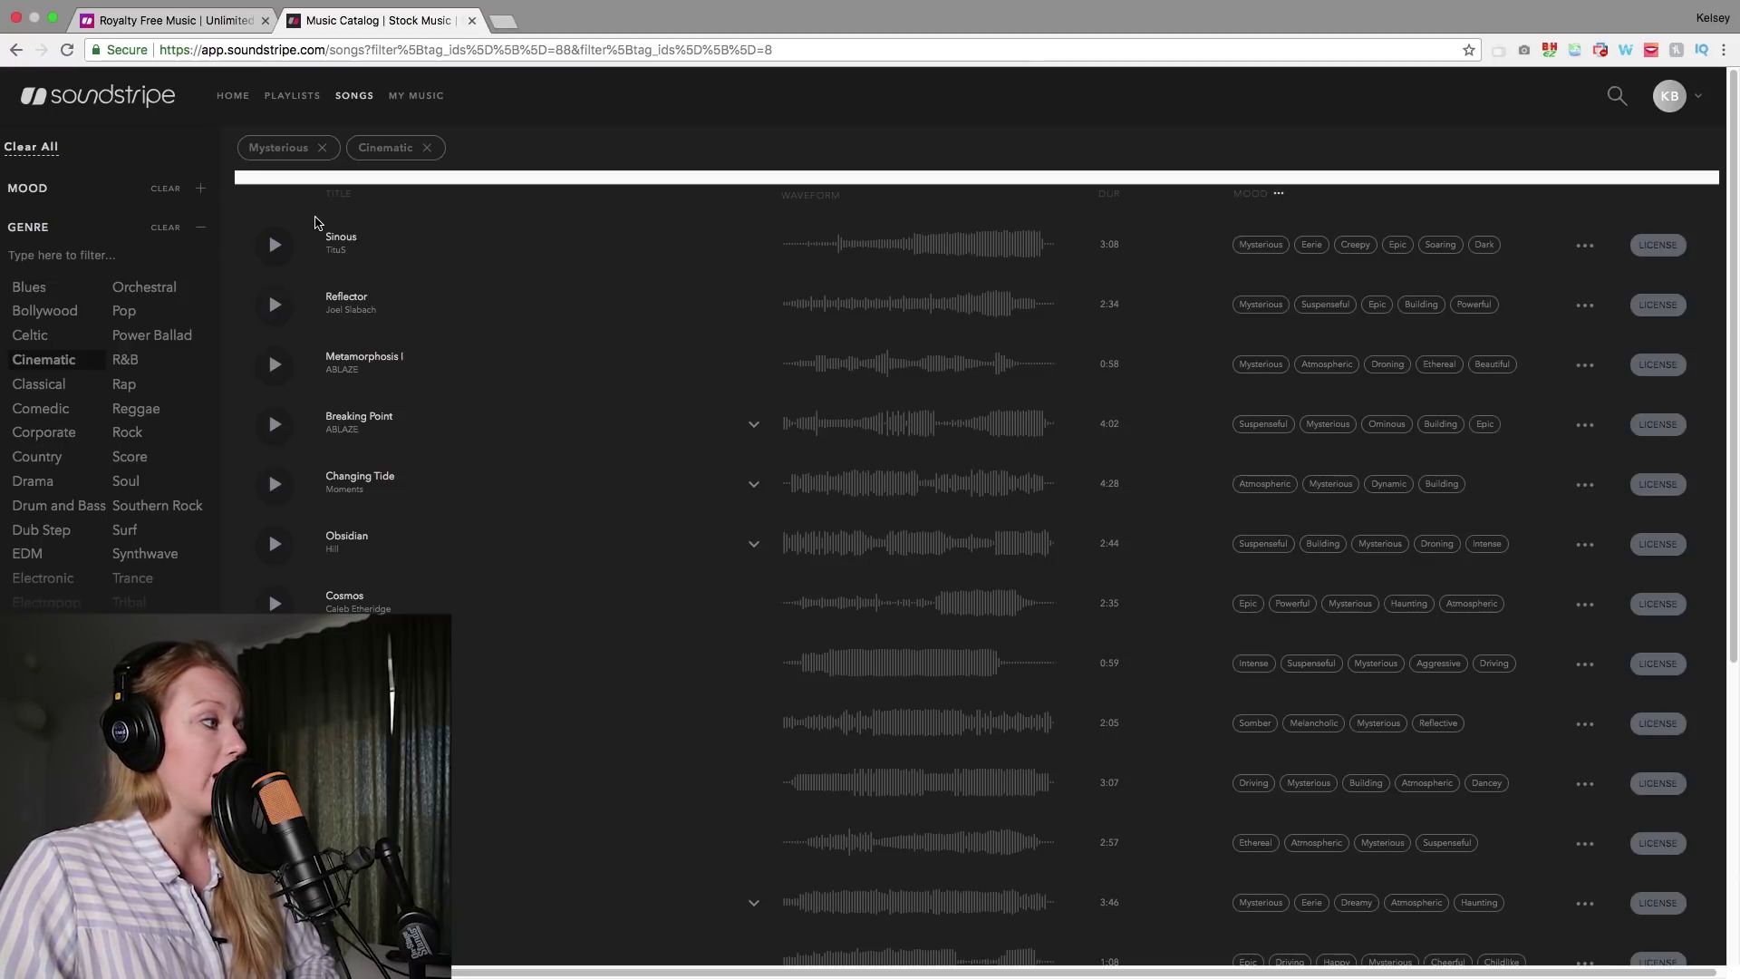
- Preview Reflector briefly, stop it, and bring up its playlist picker
{"action": "left_click", "coordinate": [277, 306]}
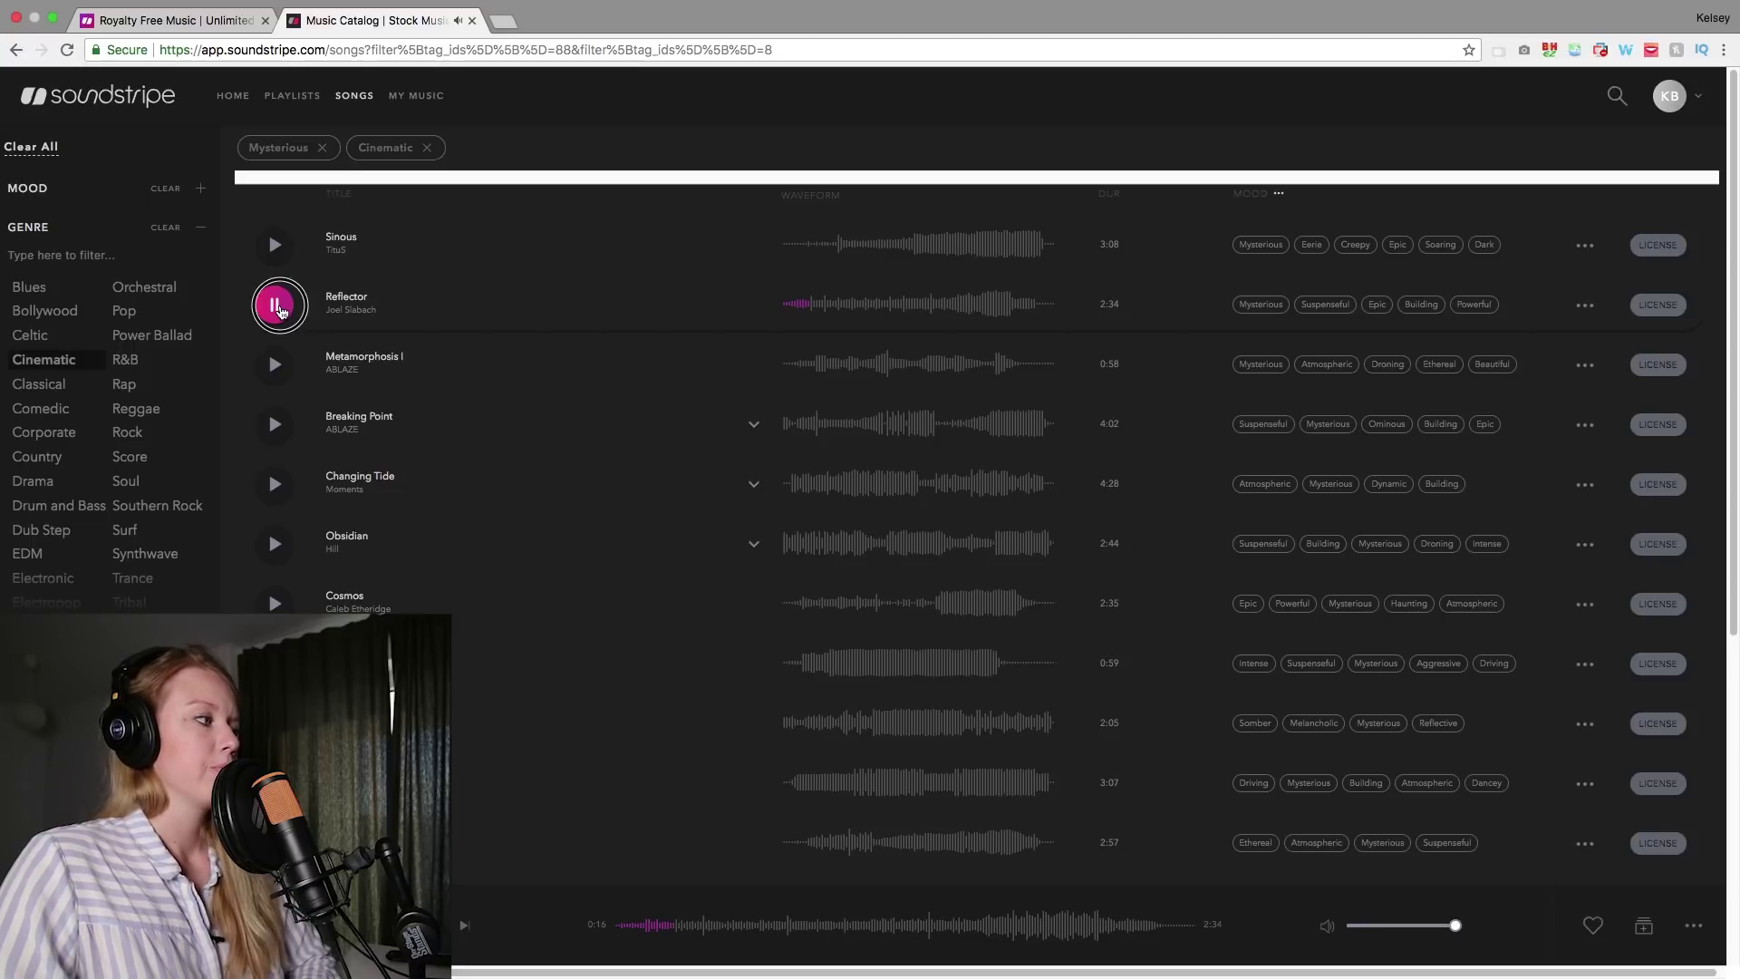
{"action": "left_click", "coordinate": [274, 305]}
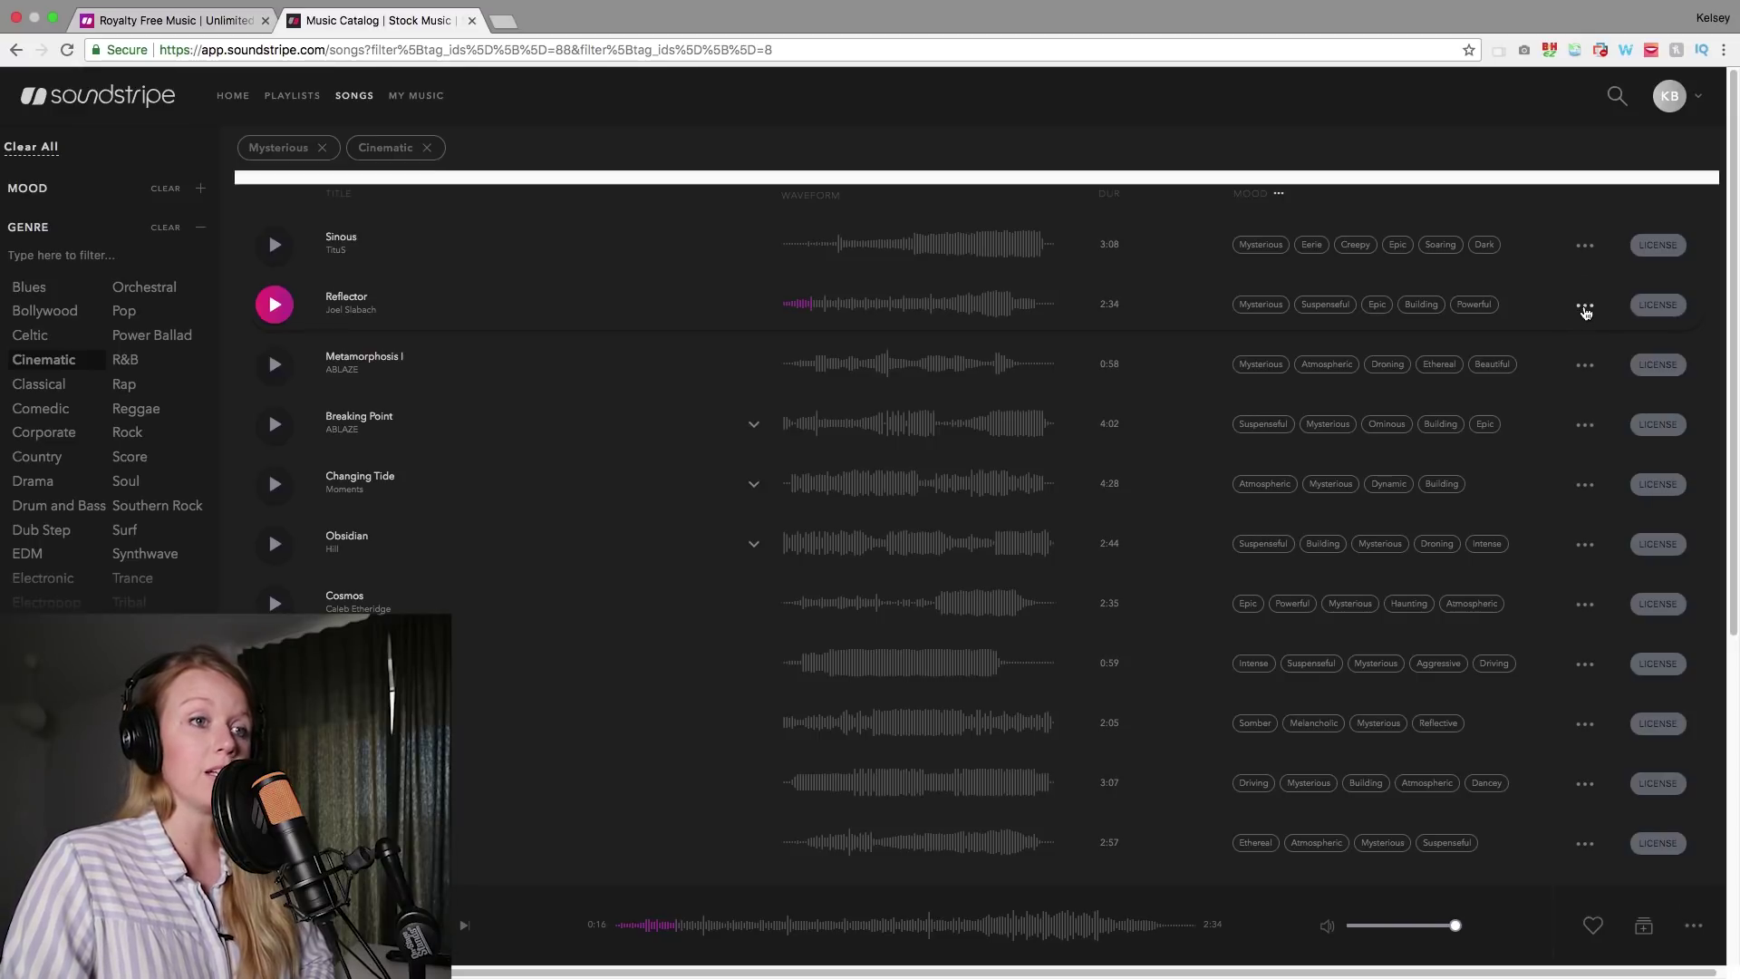
{"action": "left_click", "coordinate": [1583, 310]}
{"action": "left_click", "coordinate": [1561, 188]}
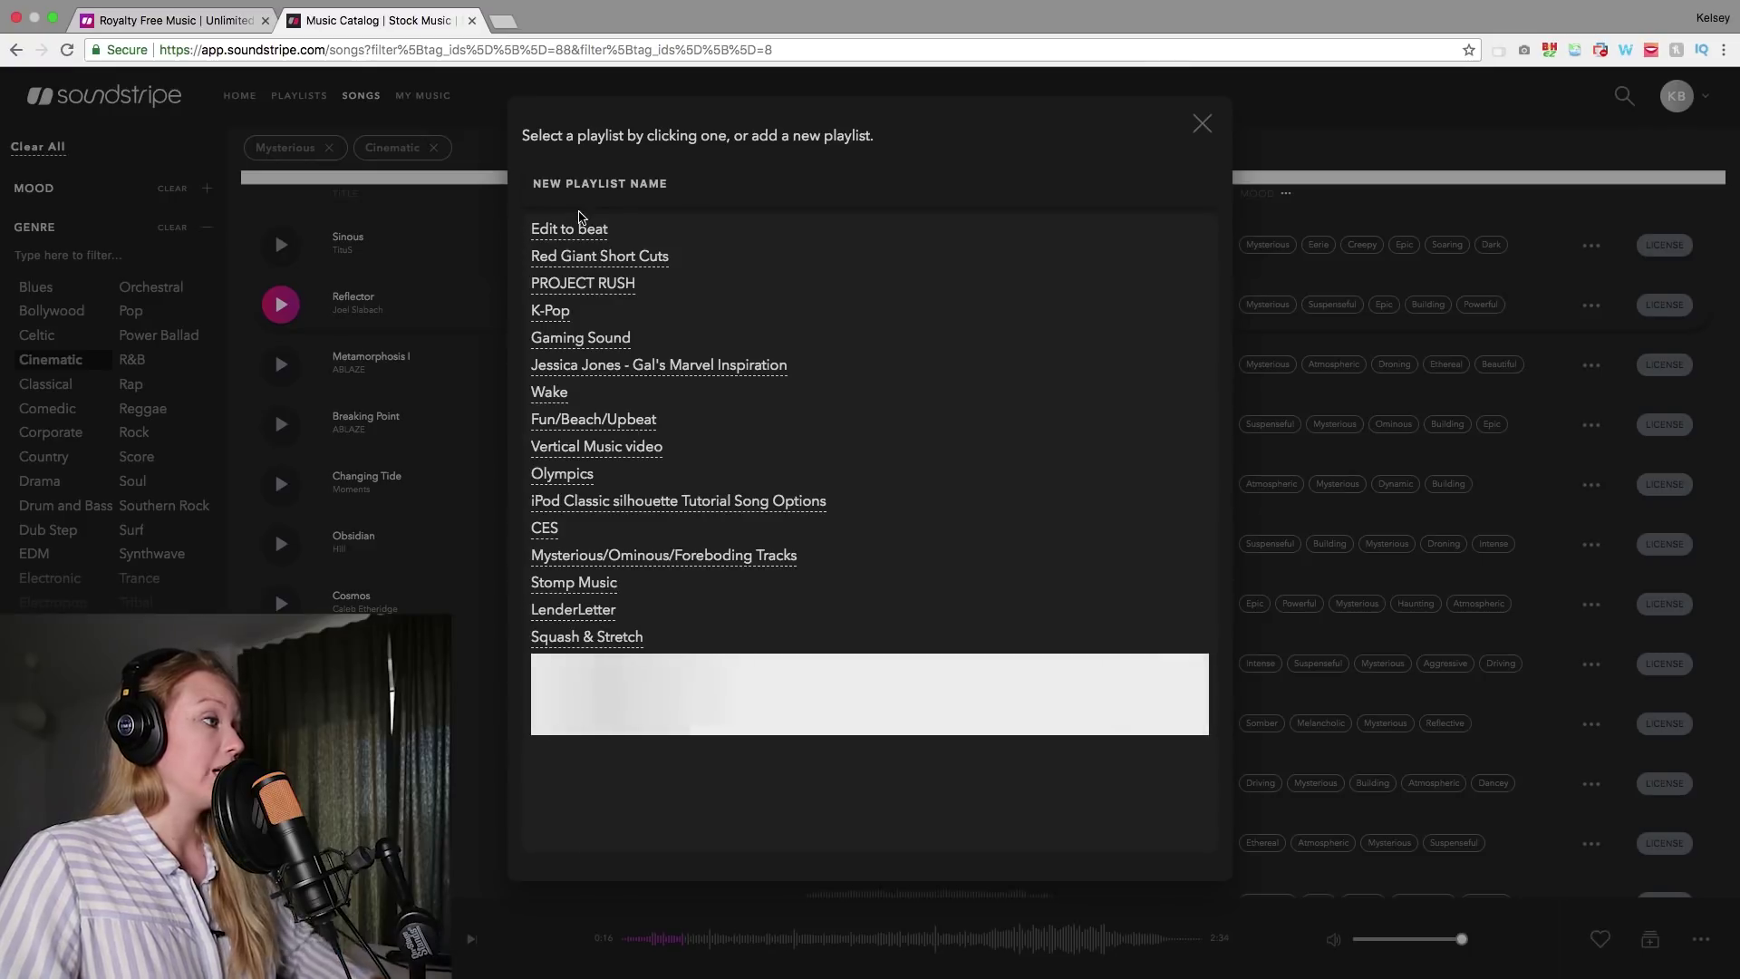
{"action": "left_click", "coordinate": [582, 187]}
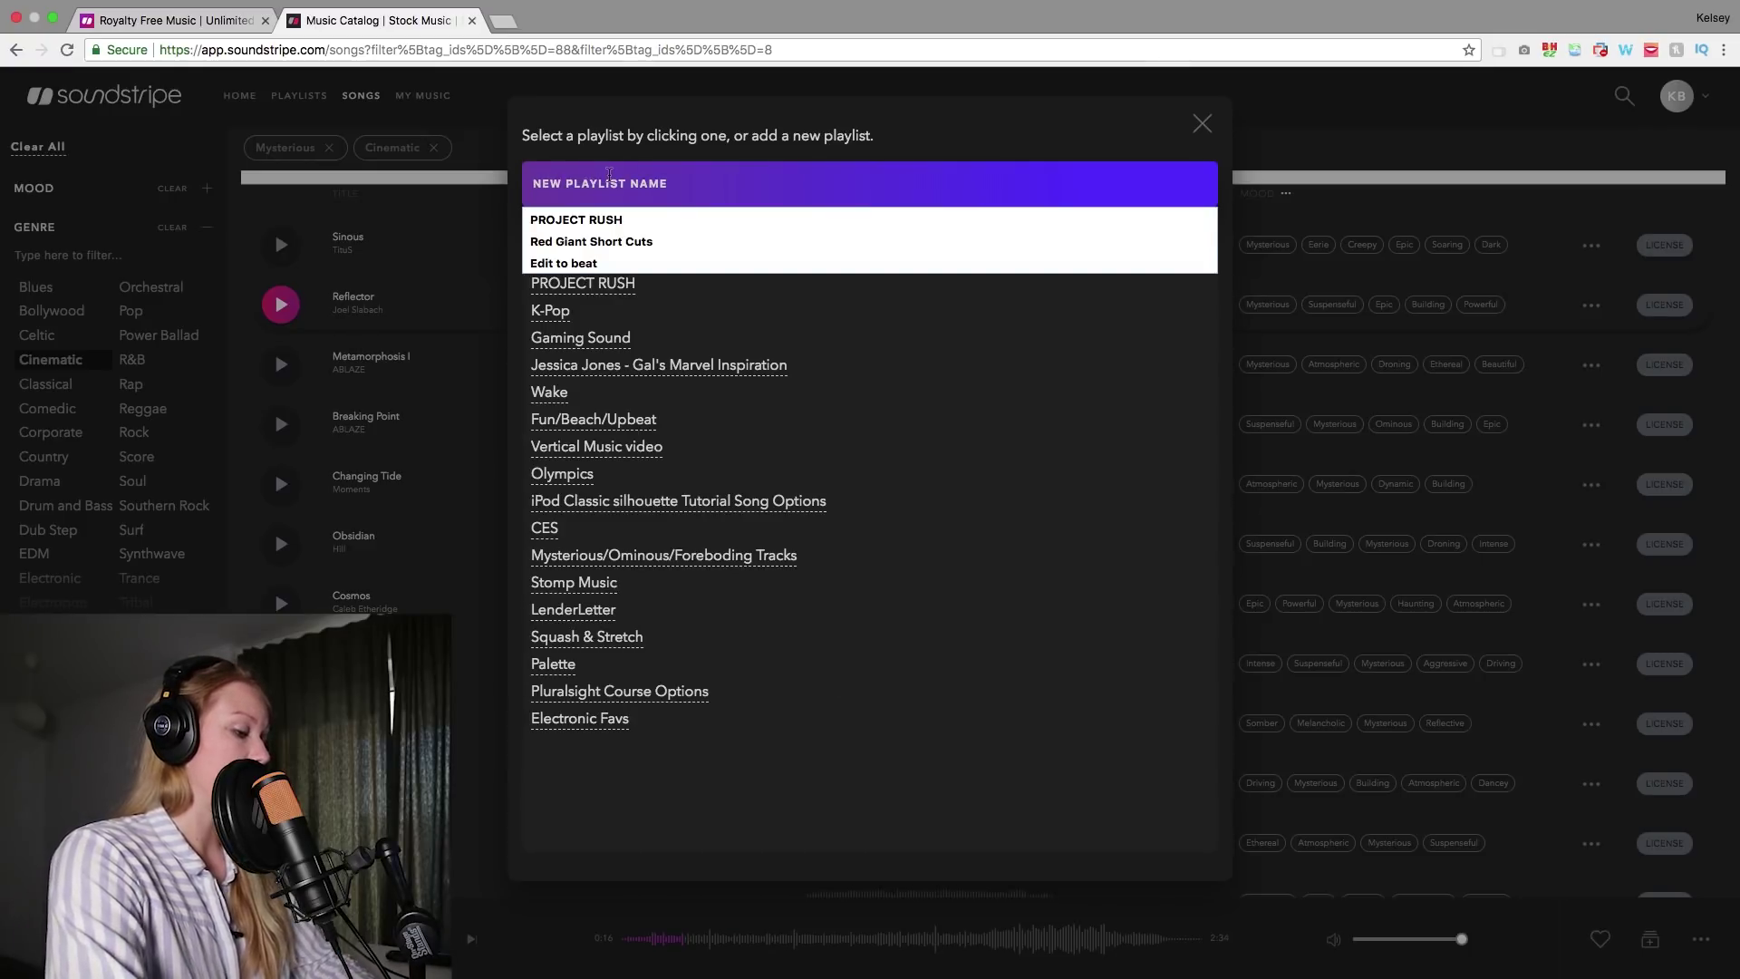
{"action": "type", "text": "documentary"}
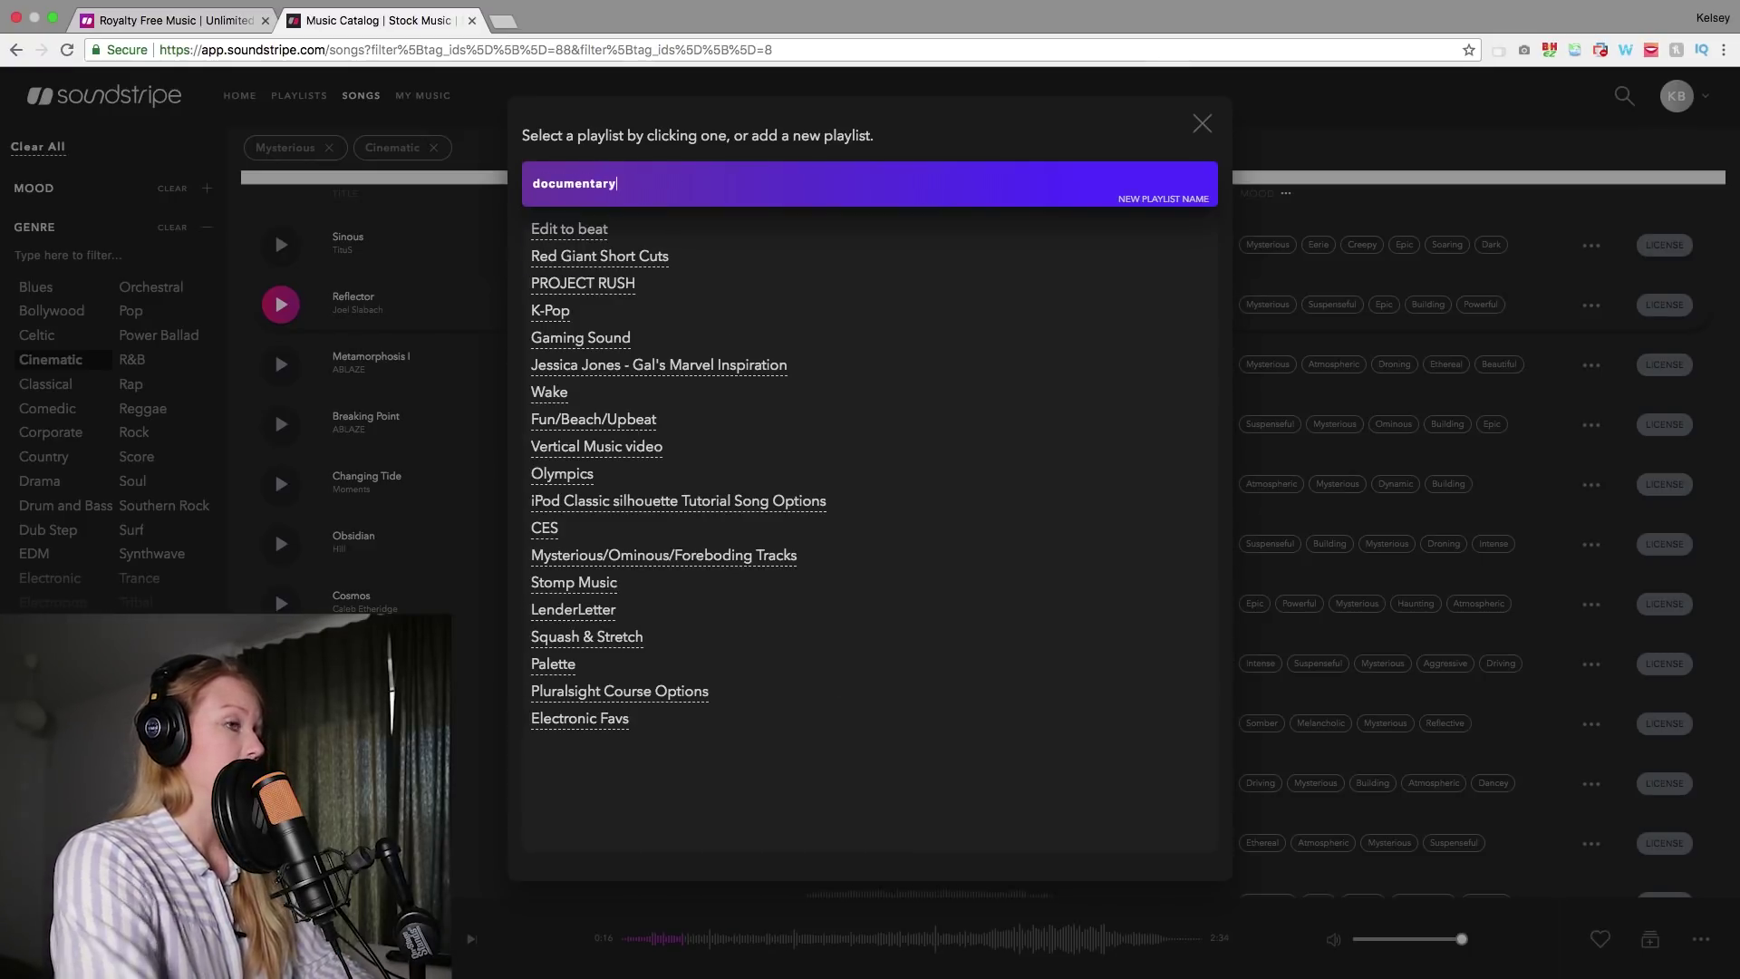
{"action": "key", "text": "Return"}
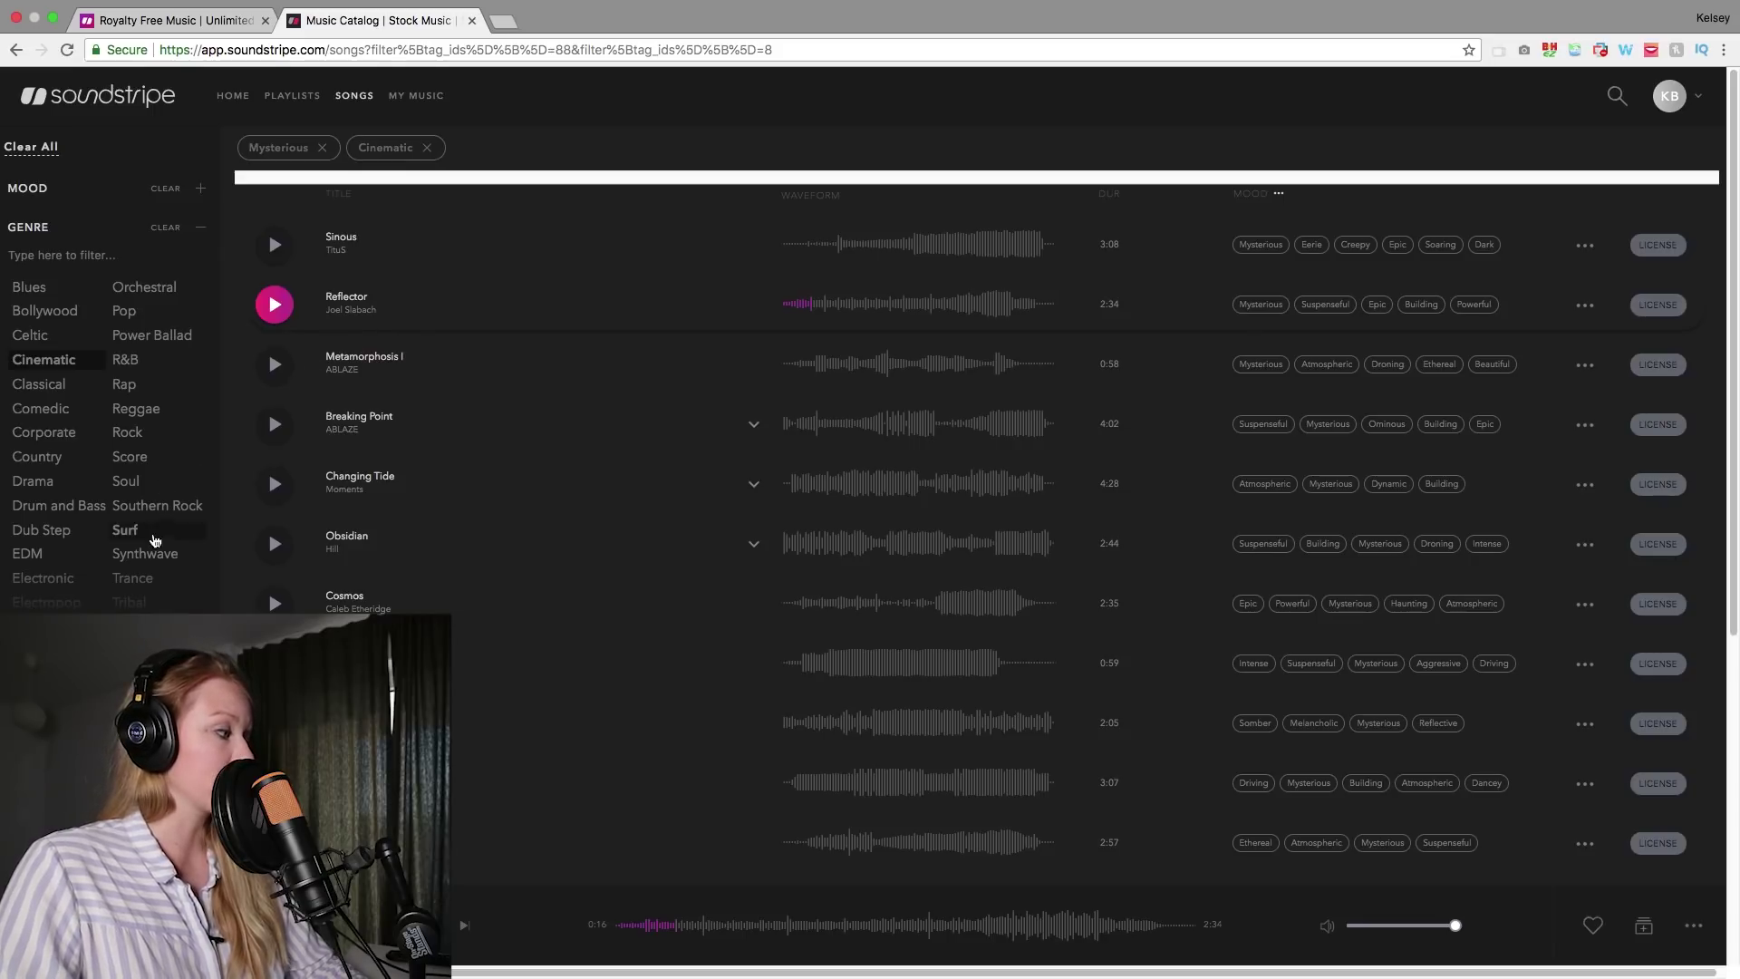
{"action": "scroll", "coordinate": [149, 550], "scroll_direction": "down", "scroll_amount": 2}
- Add the Fast Paced filter, skim a preview of Sci Fi Mystery, then start My Childhood
{"action": "left_click", "coordinate": [200, 227]}
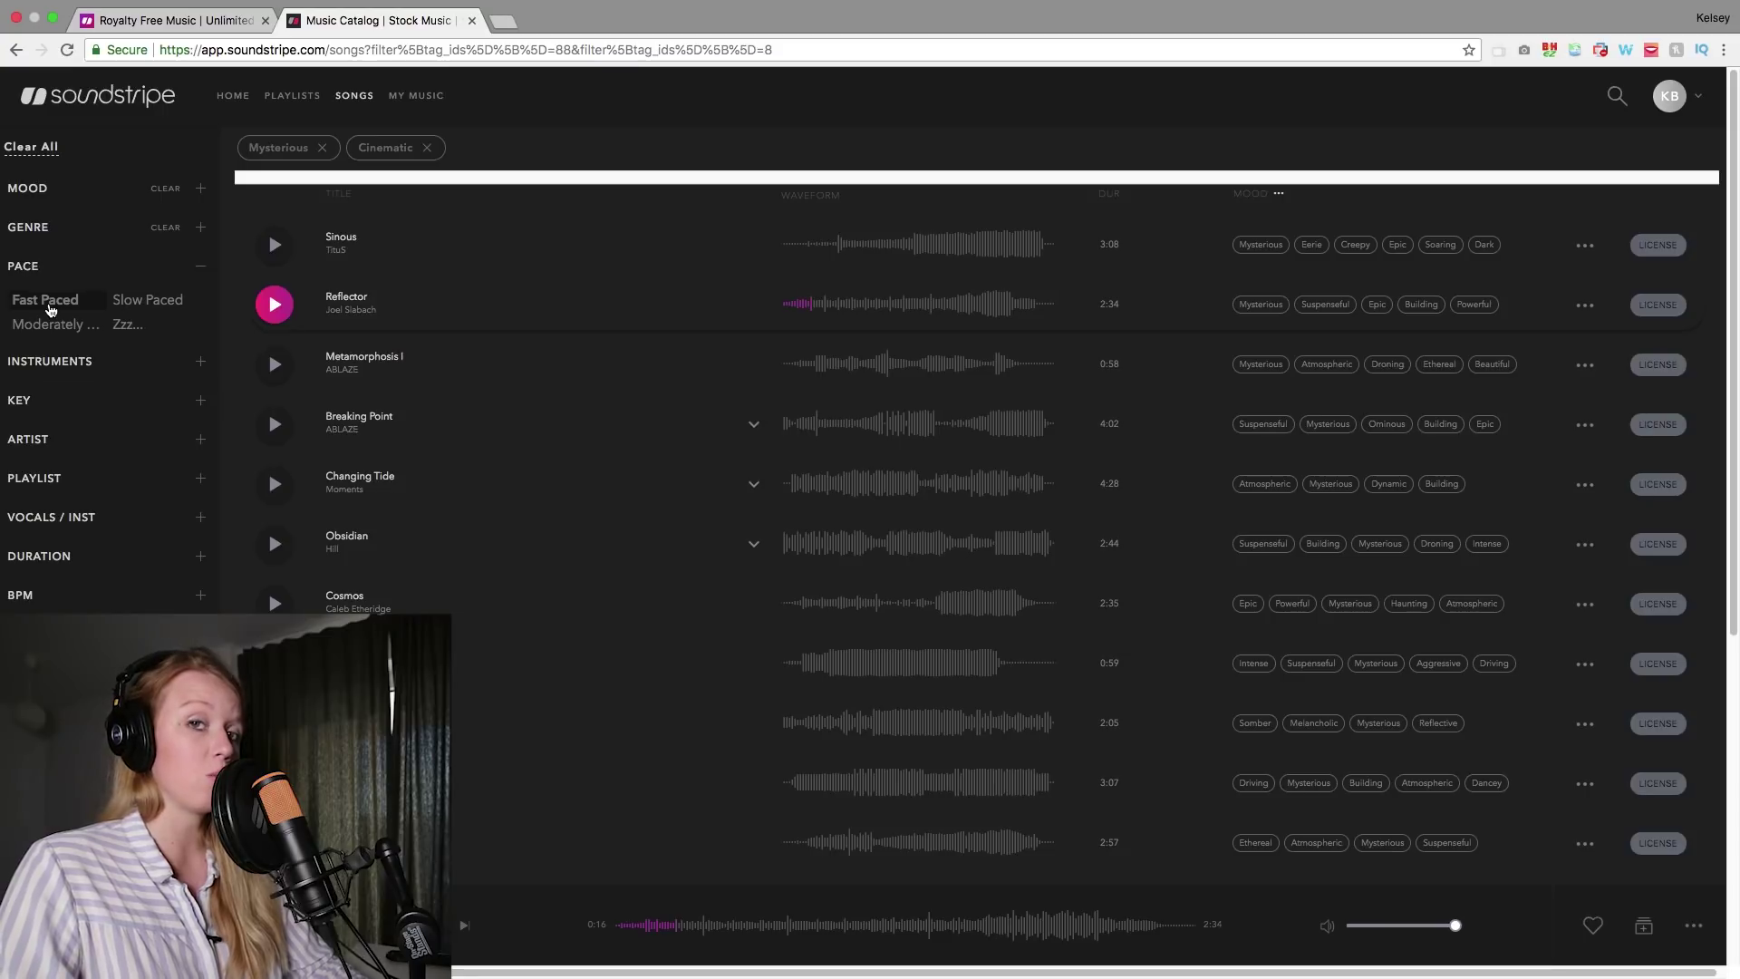
{"action": "left_click", "coordinate": [49, 306]}
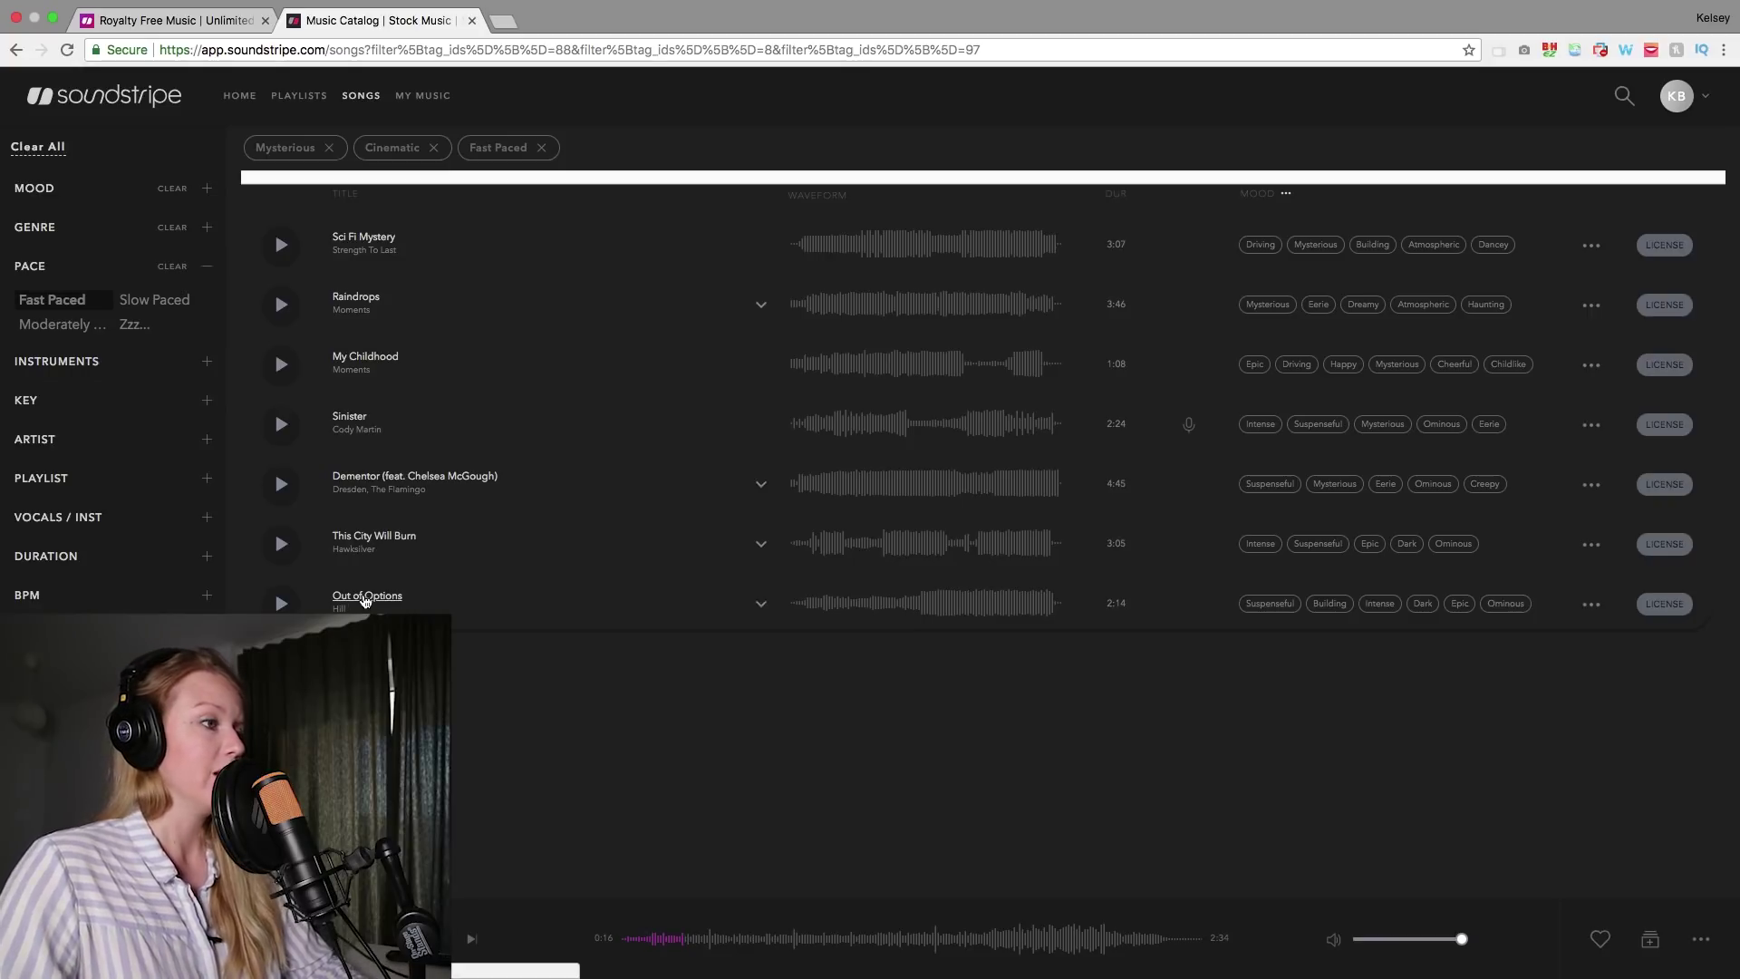
{"action": "left_click", "coordinate": [279, 253]}
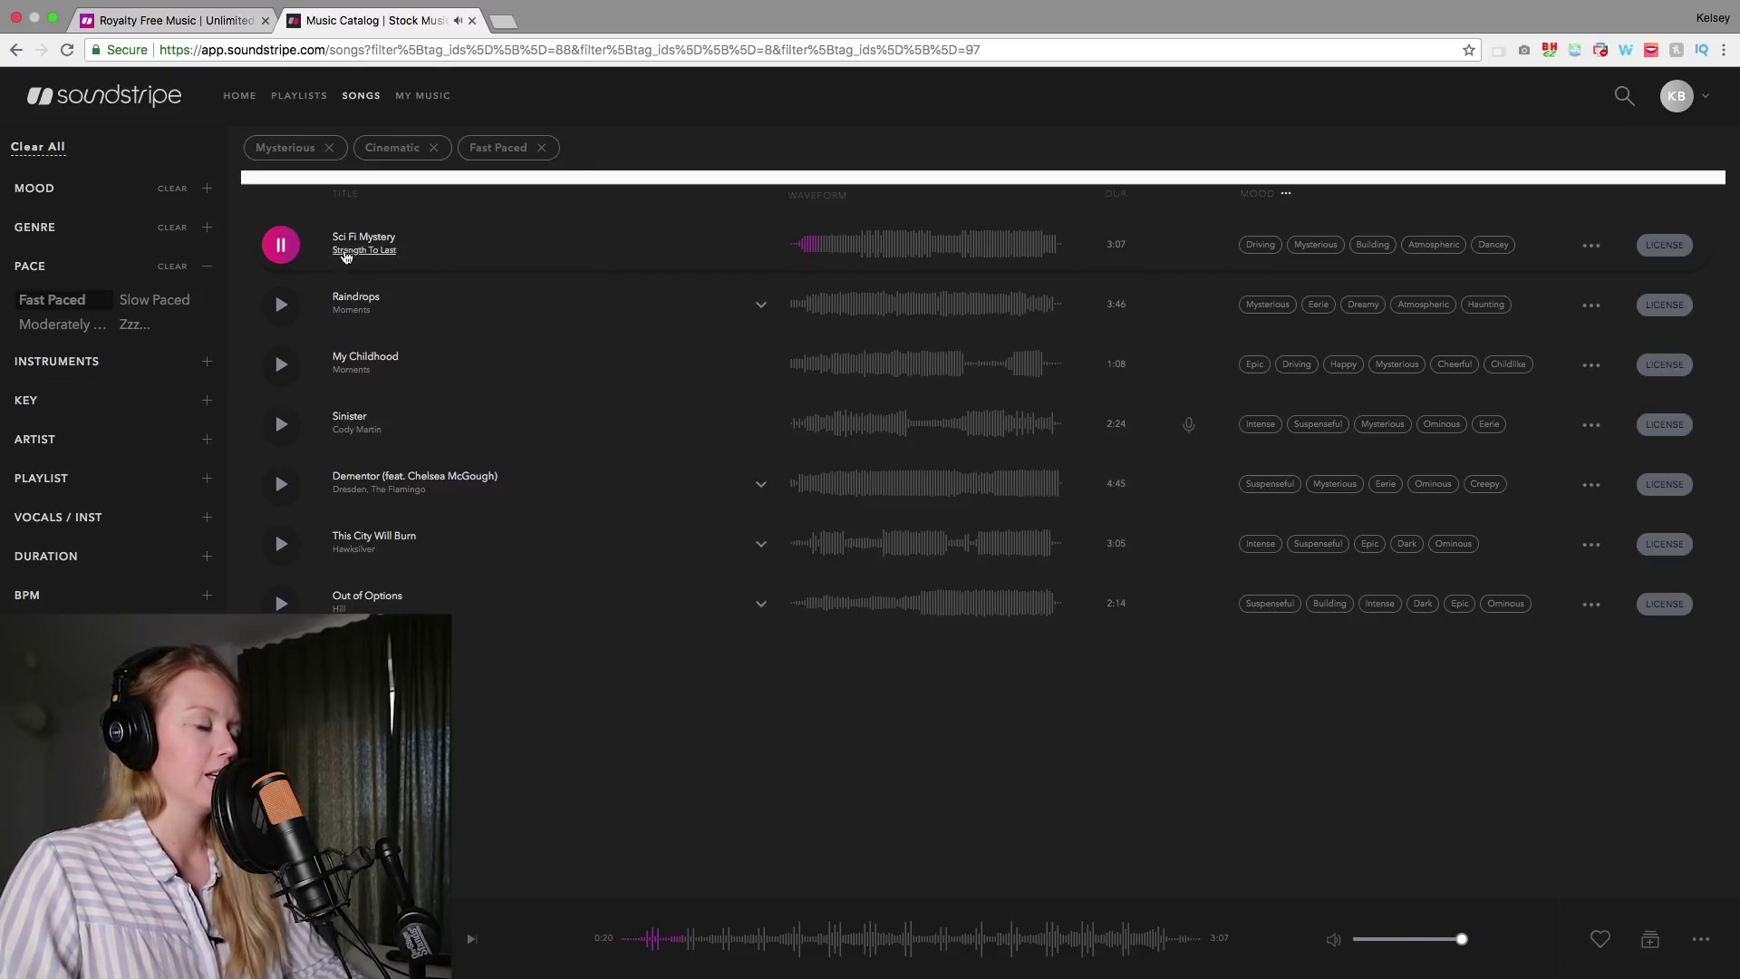
{"action": "left_click", "coordinate": [870, 249]}
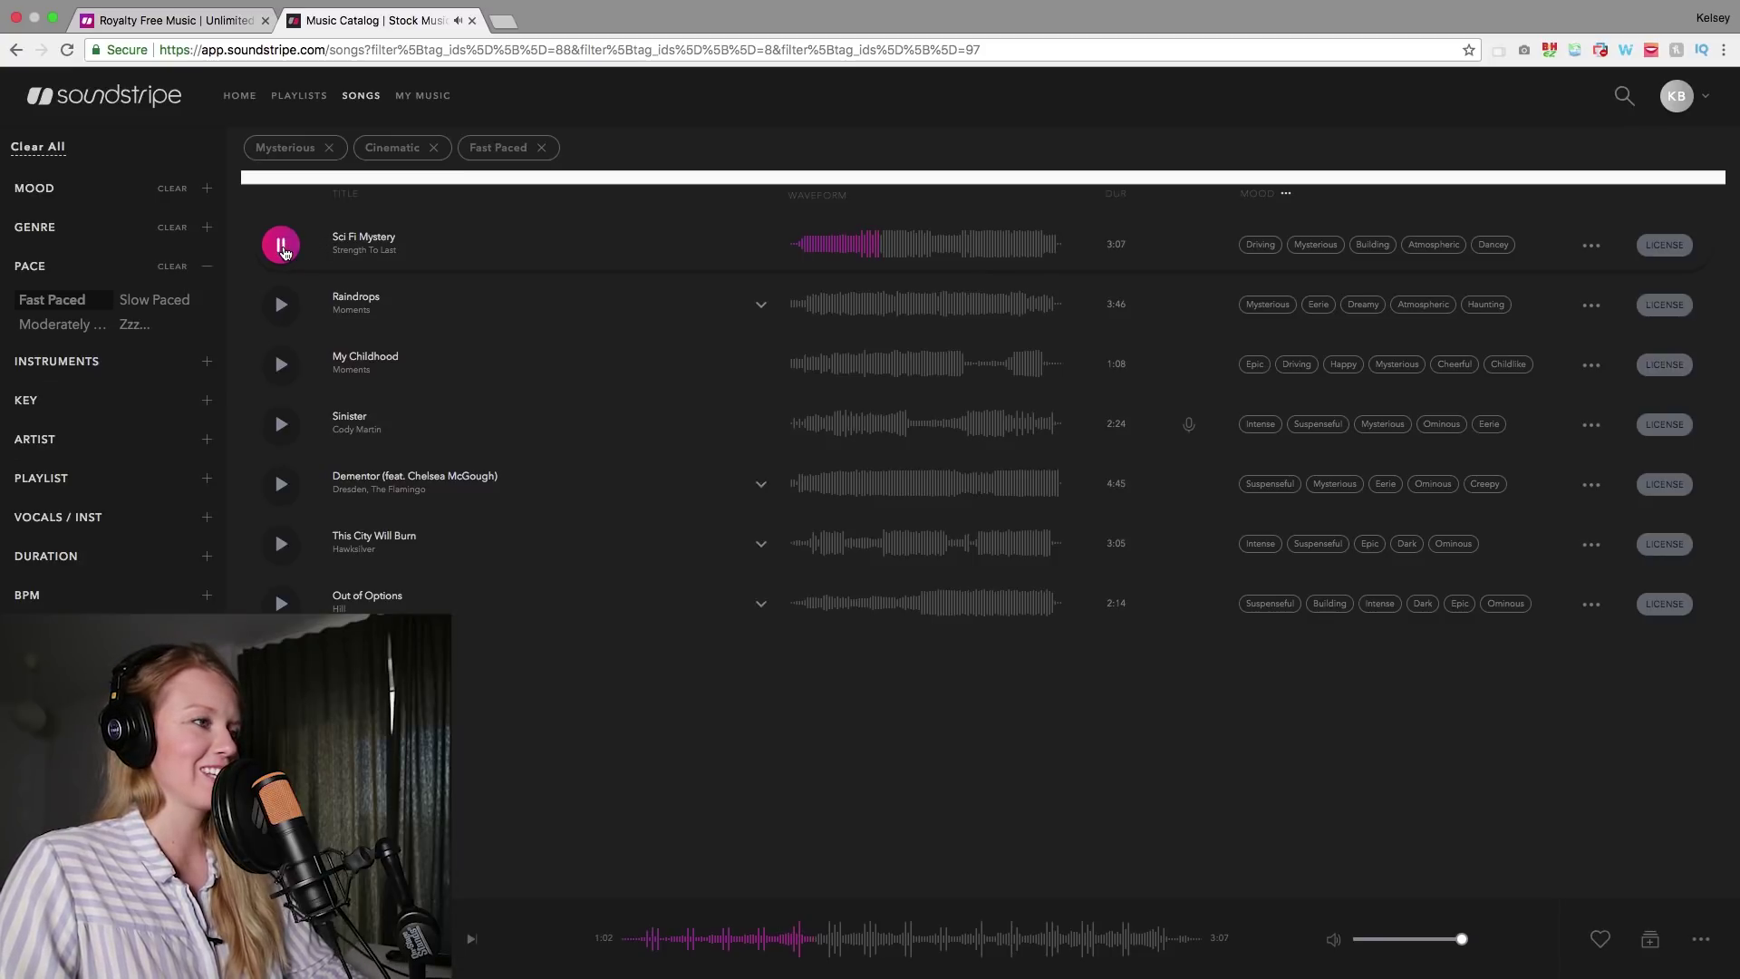
{"action": "left_click", "coordinate": [281, 247]}
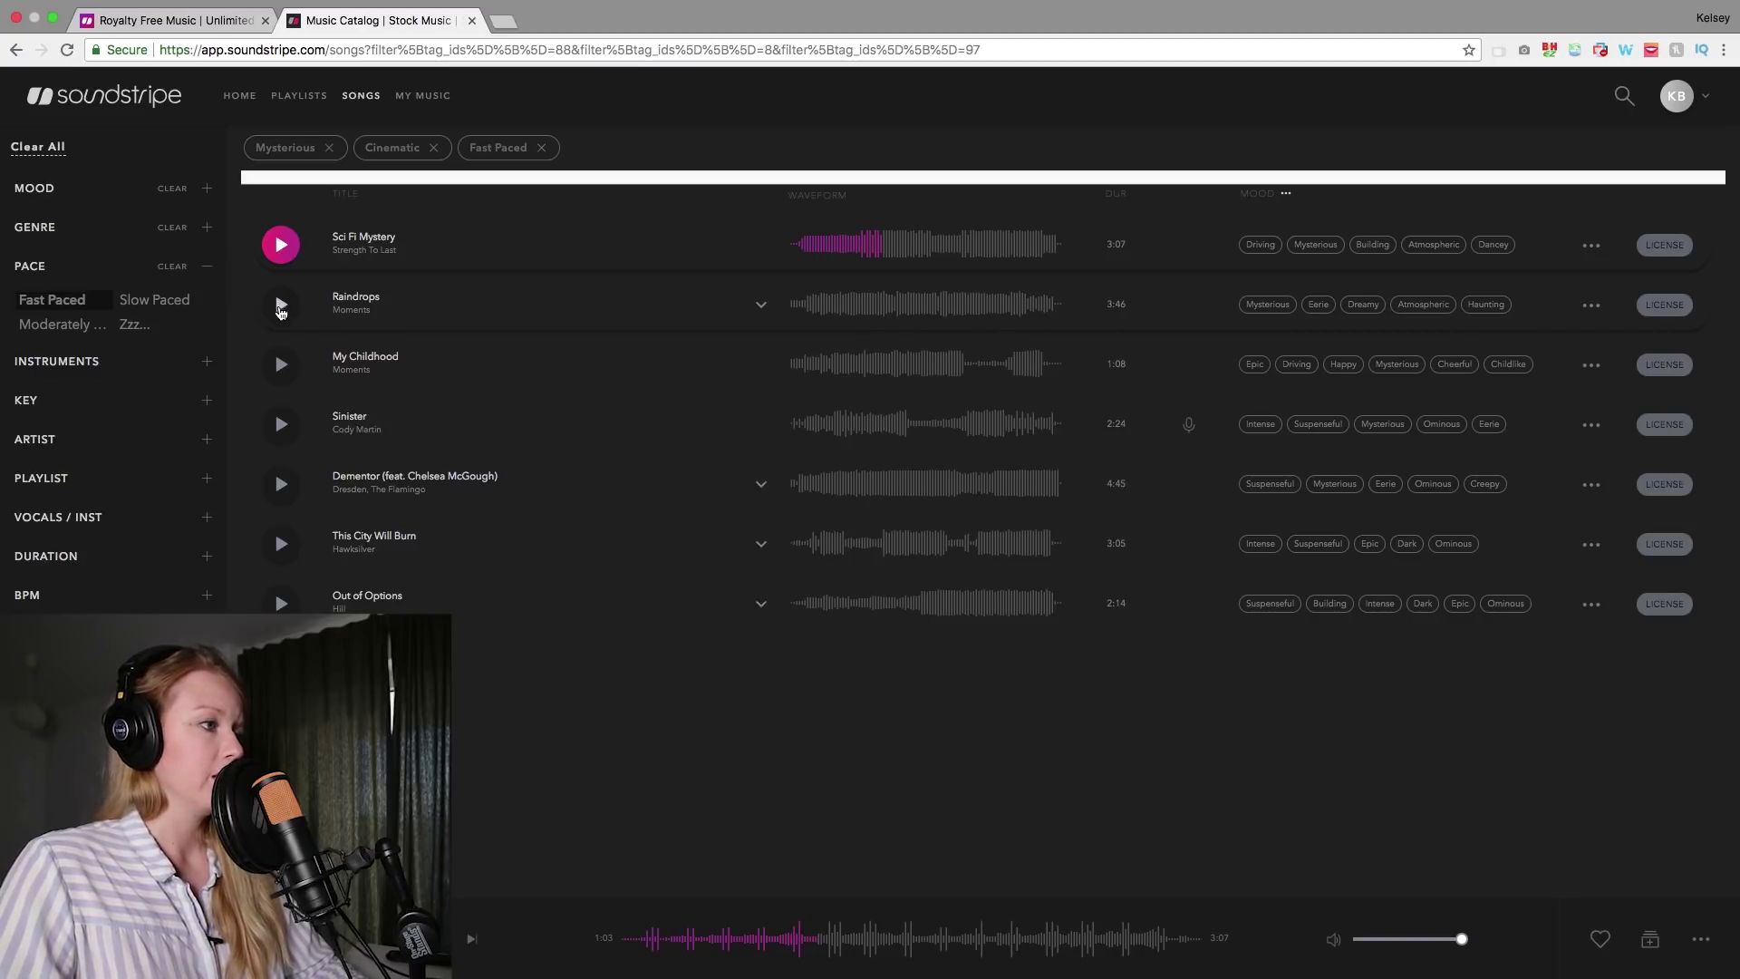
{"action": "left_click", "coordinate": [282, 367]}
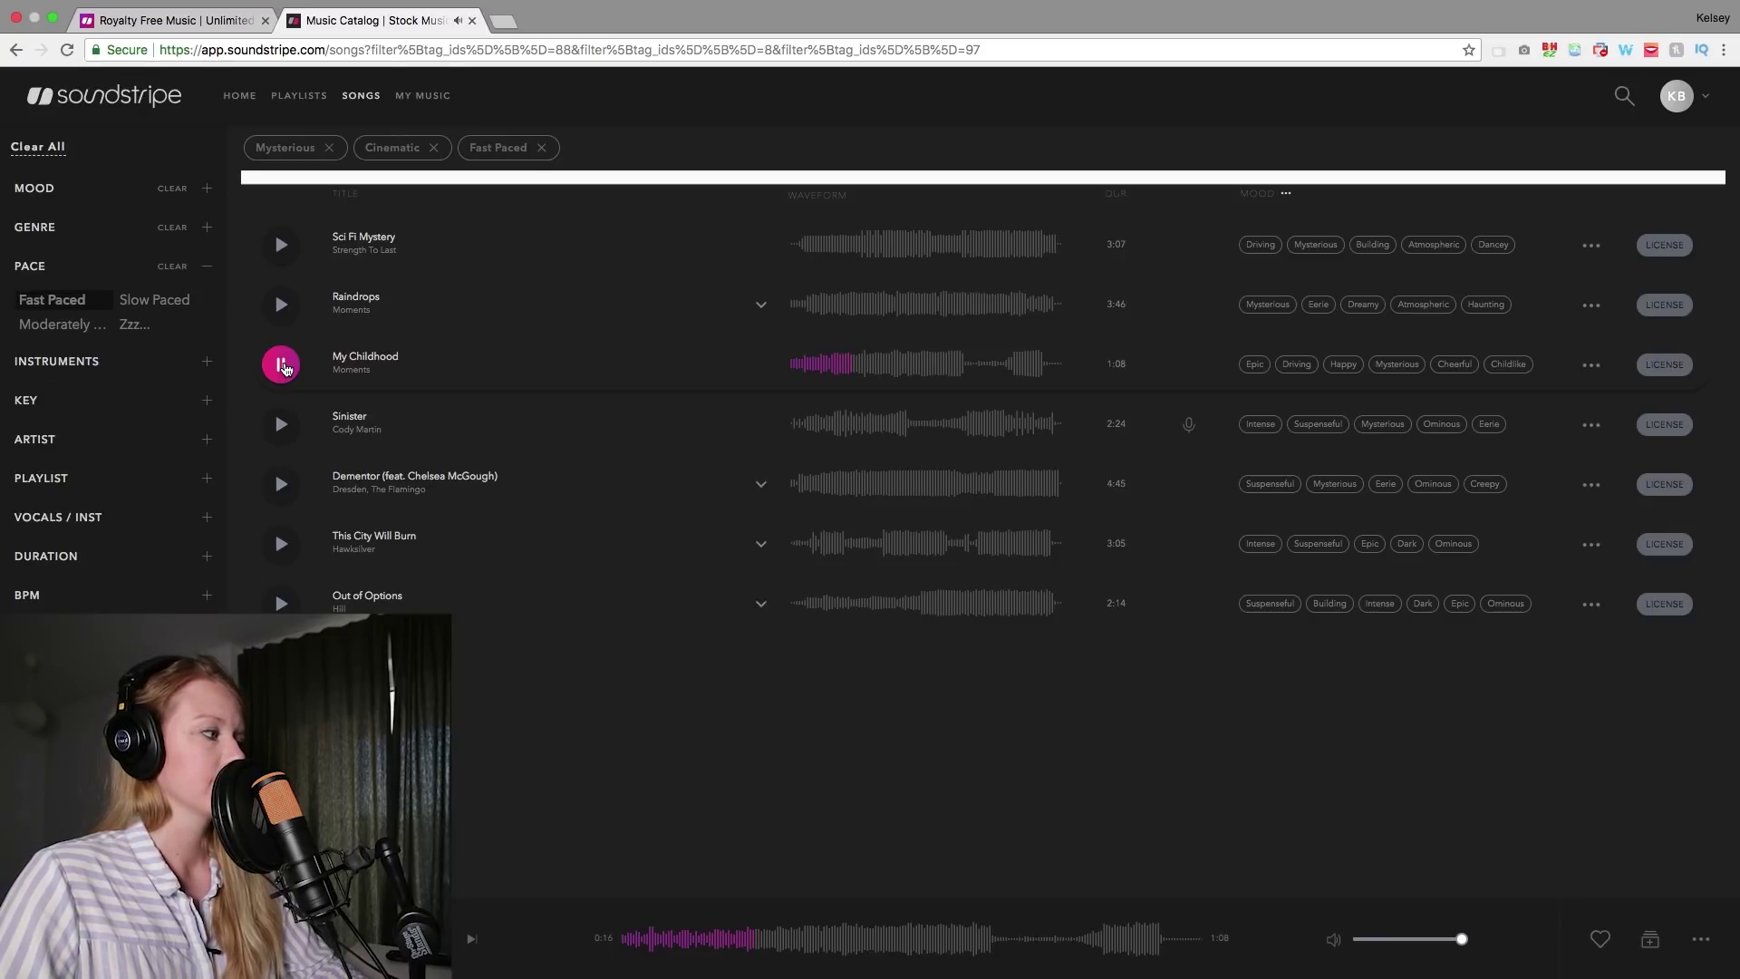
- Pause My Childhood and jump ahead to around 0:29 on its waveform
{"action": "left_click", "coordinate": [282, 365]}
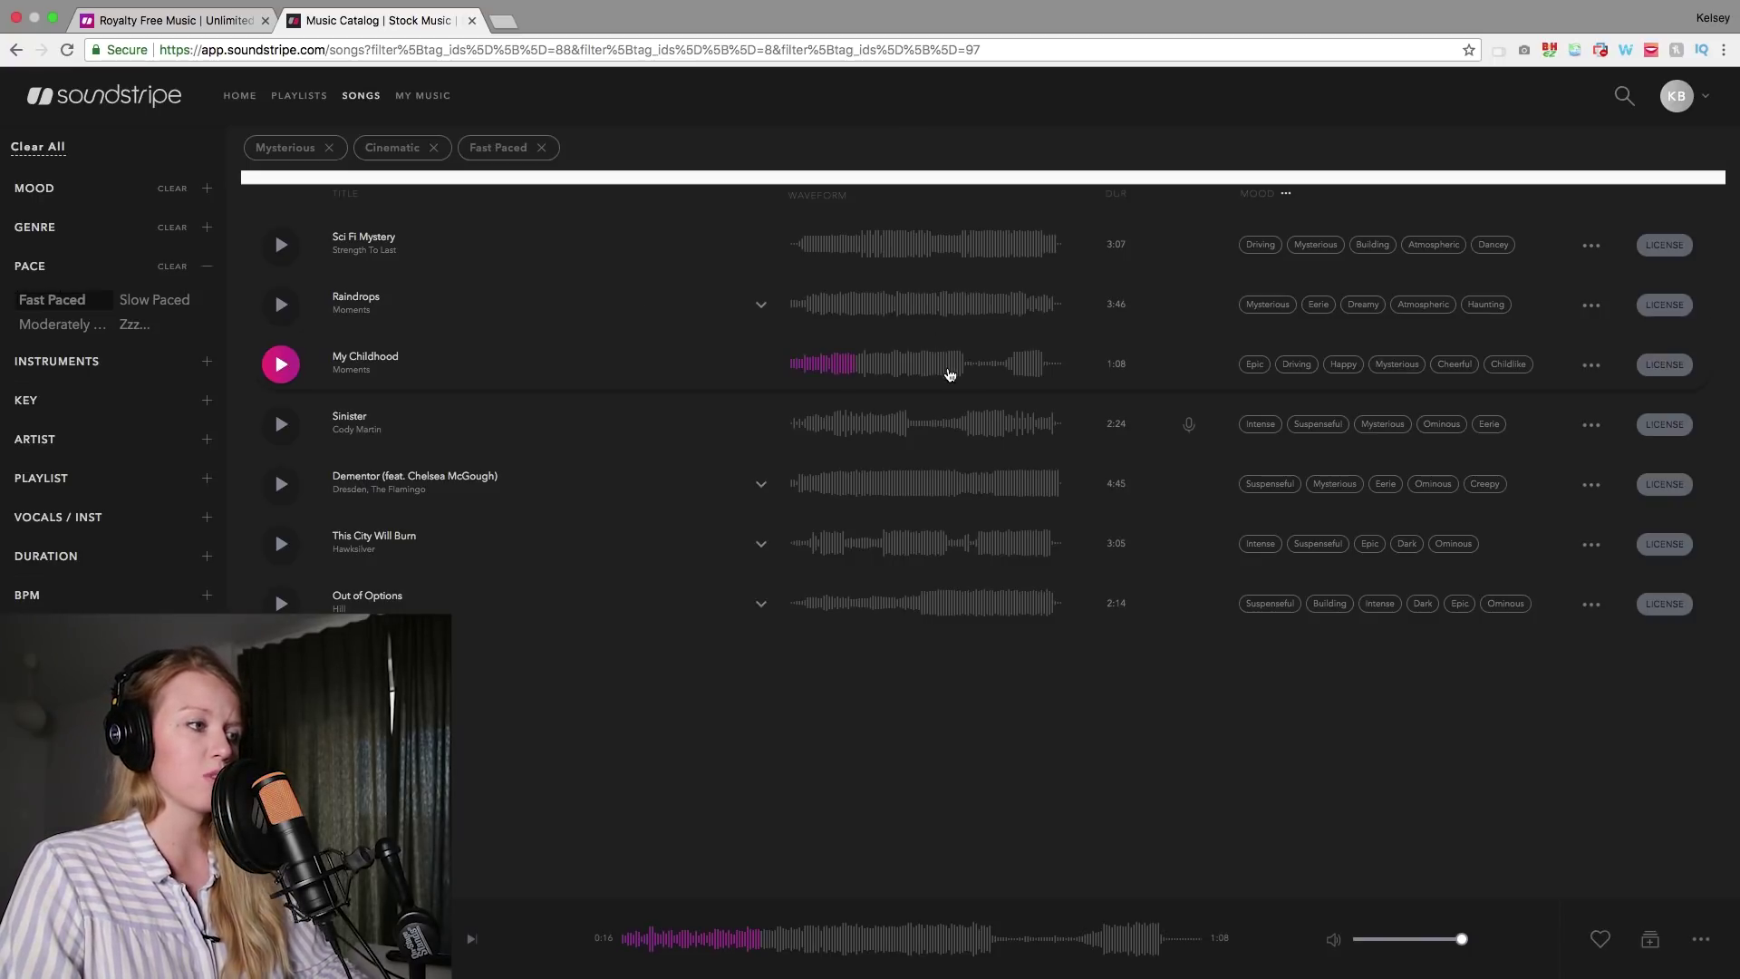
{"action": "left_click", "coordinate": [881, 370]}
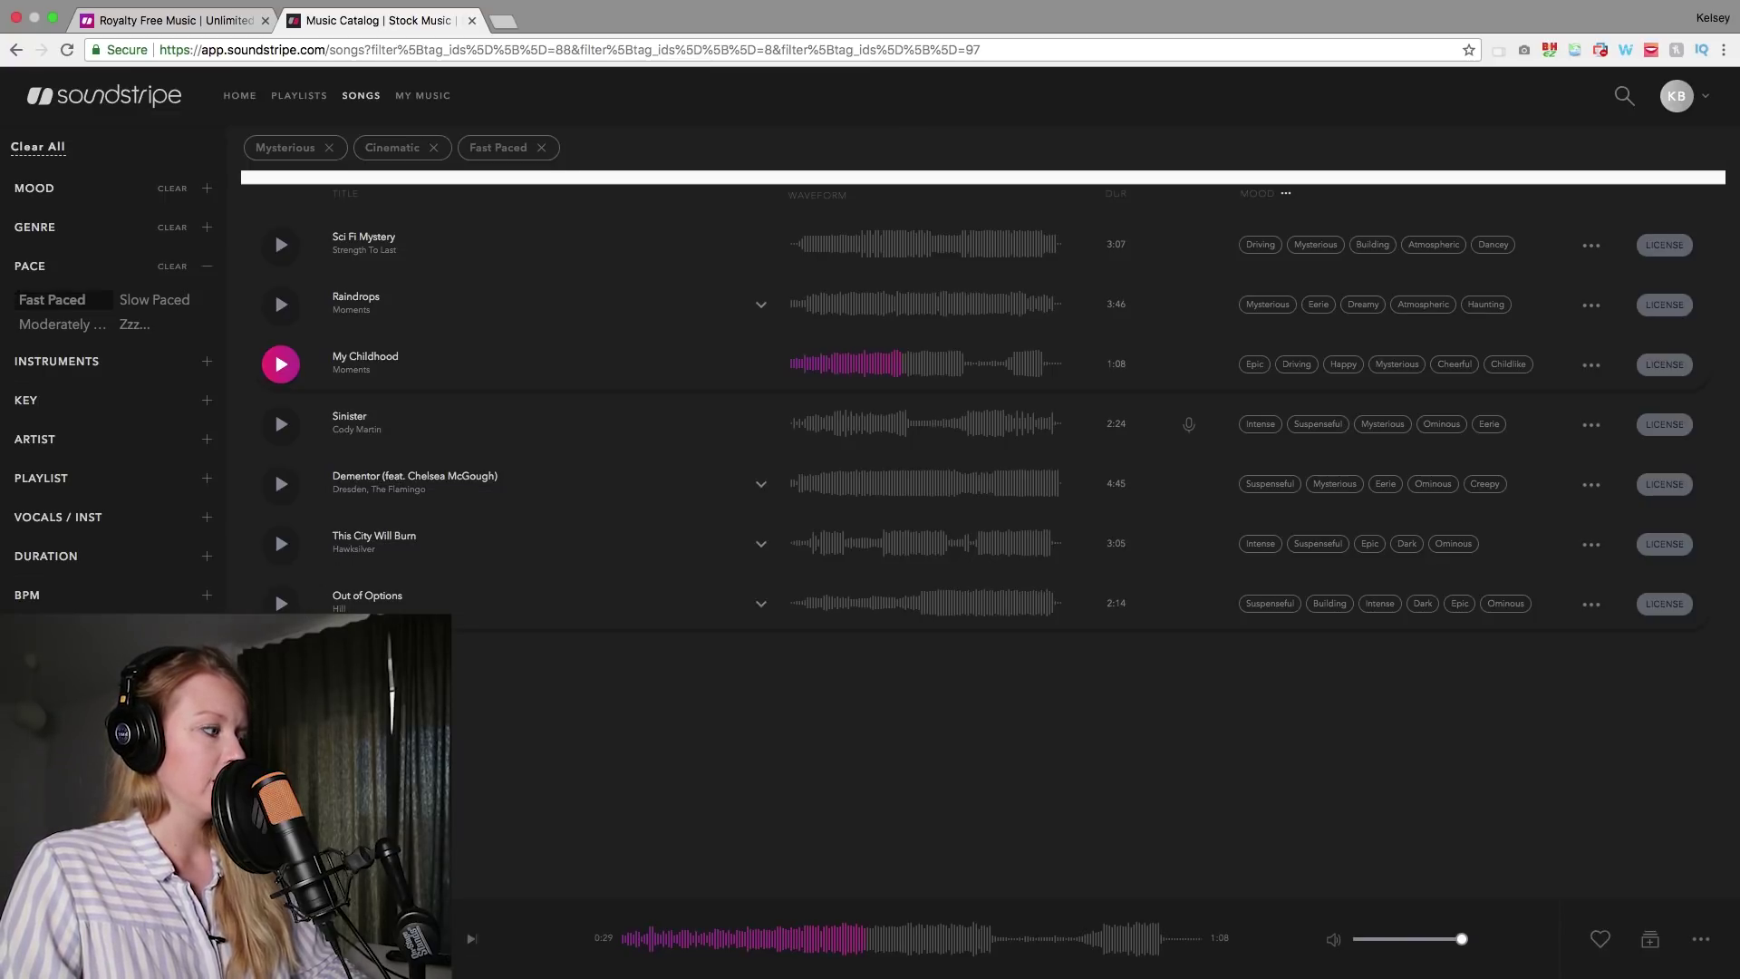
- Preview Raindrops and pause it at about 0:28
{"action": "left_click", "coordinate": [282, 305]}
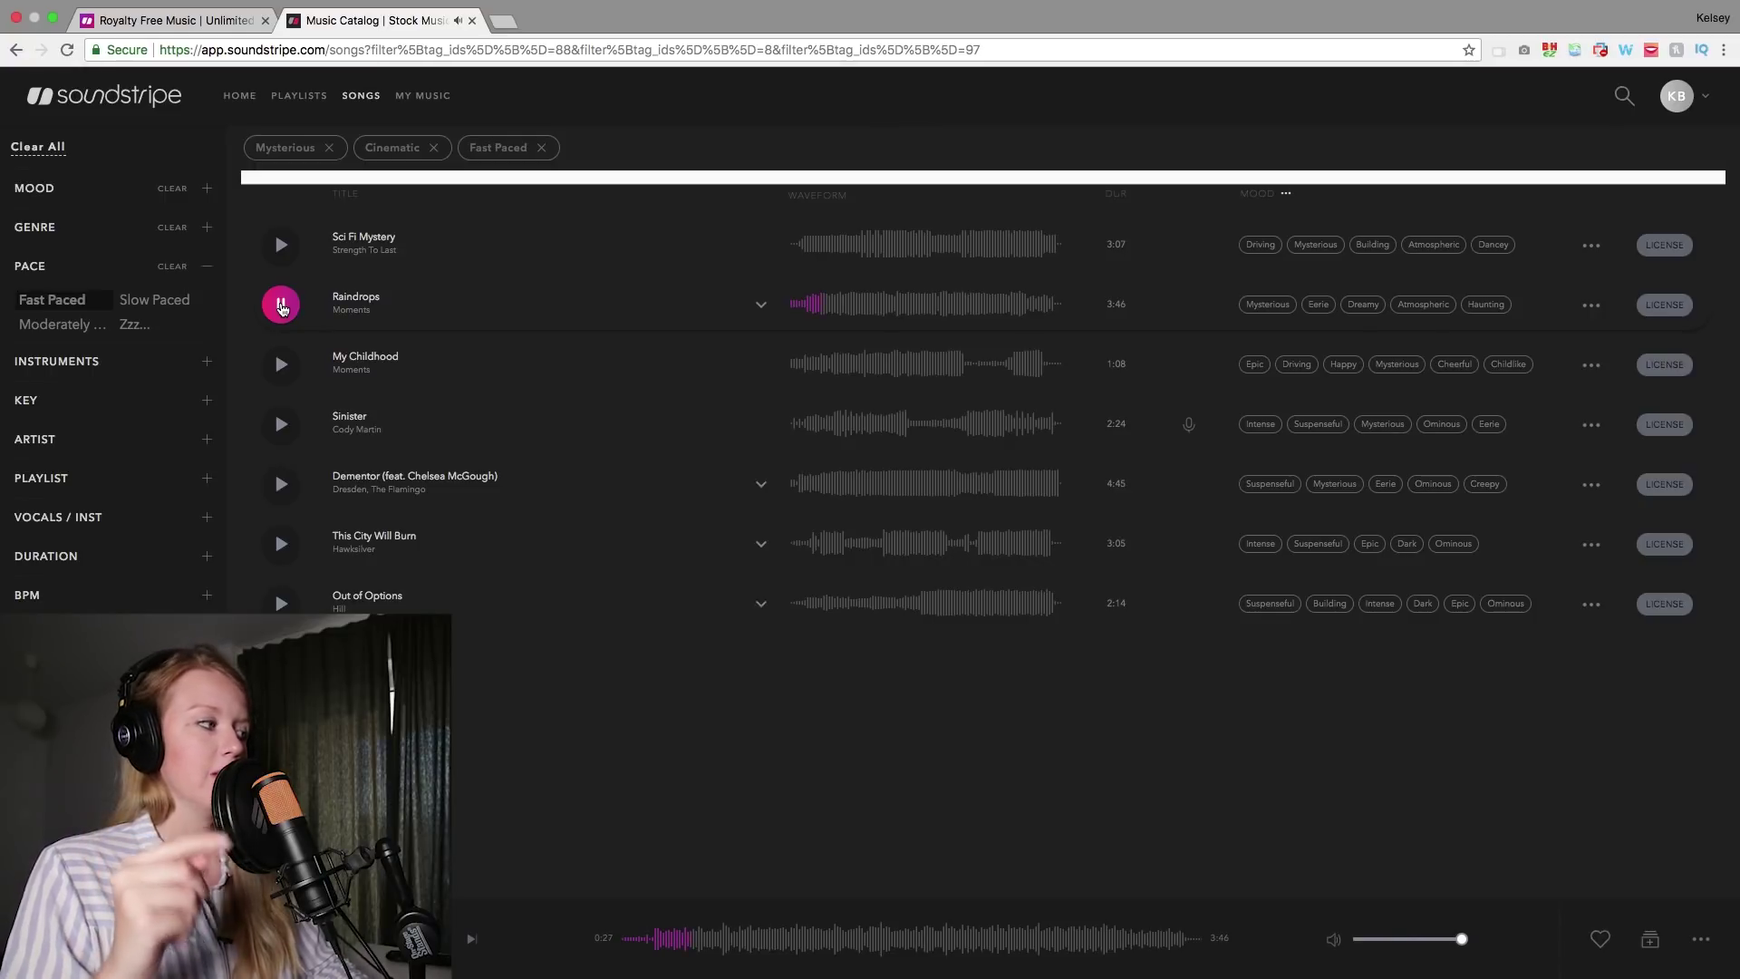
{"action": "left_click", "coordinate": [282, 305]}
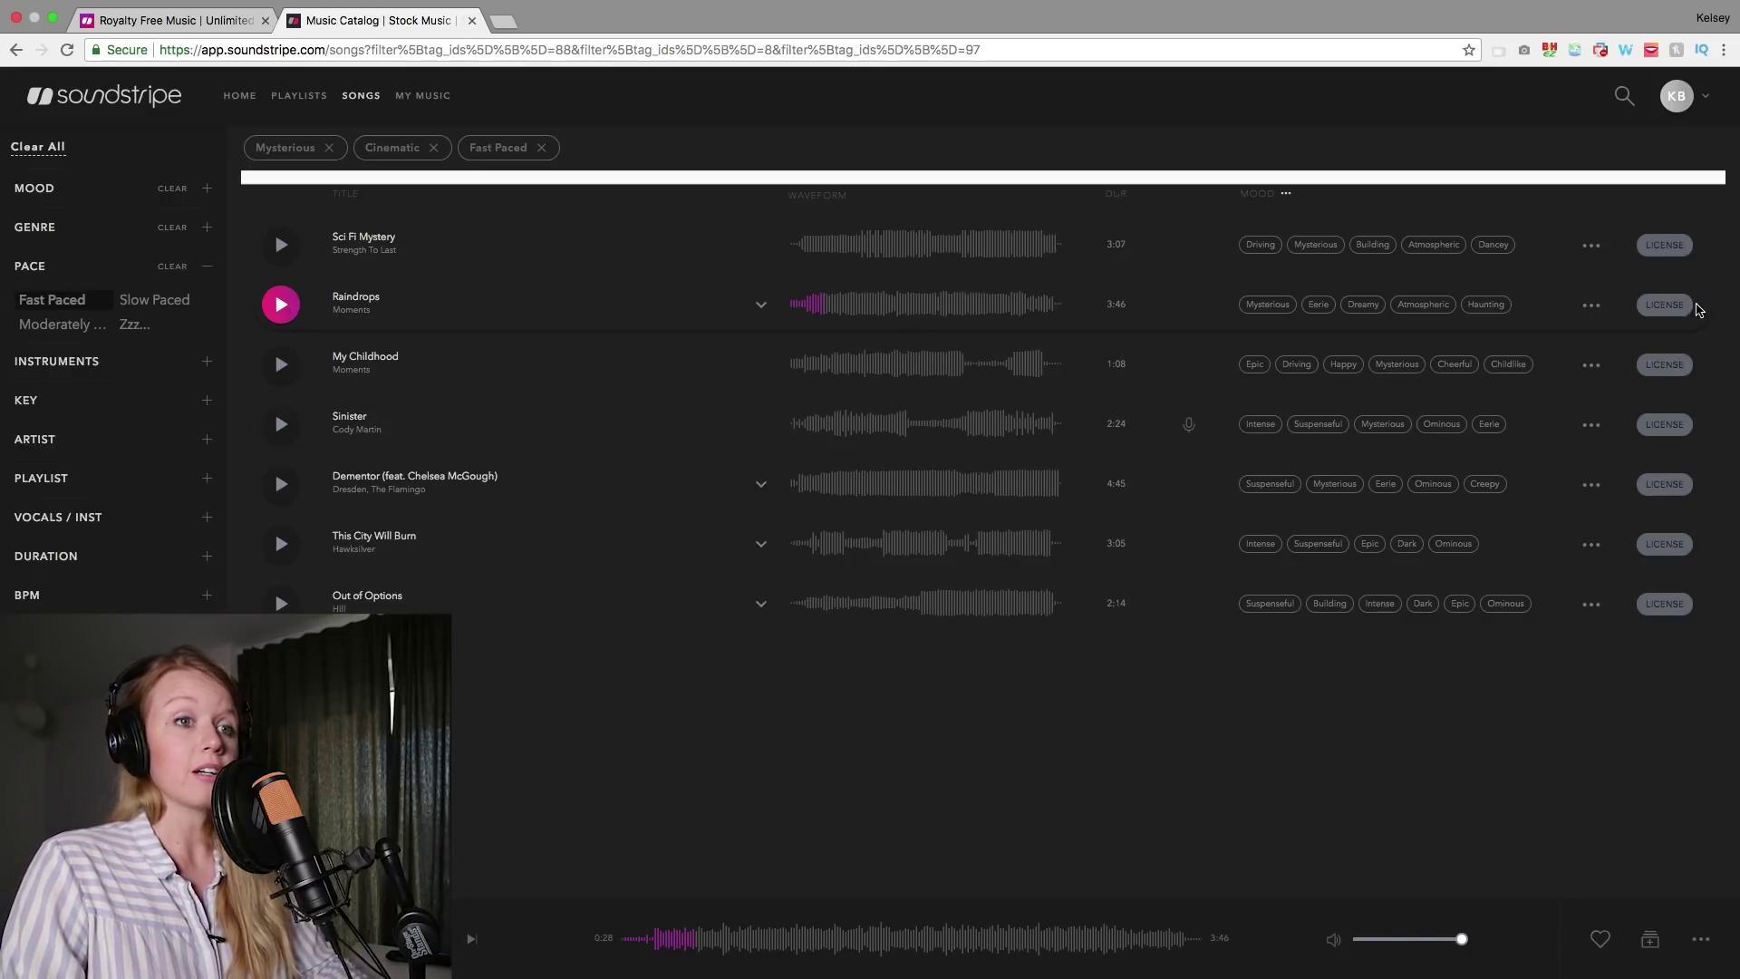
- Start licensing Raindrops, bringing up the single-use license notice
{"action": "left_click", "coordinate": [1664, 306]}
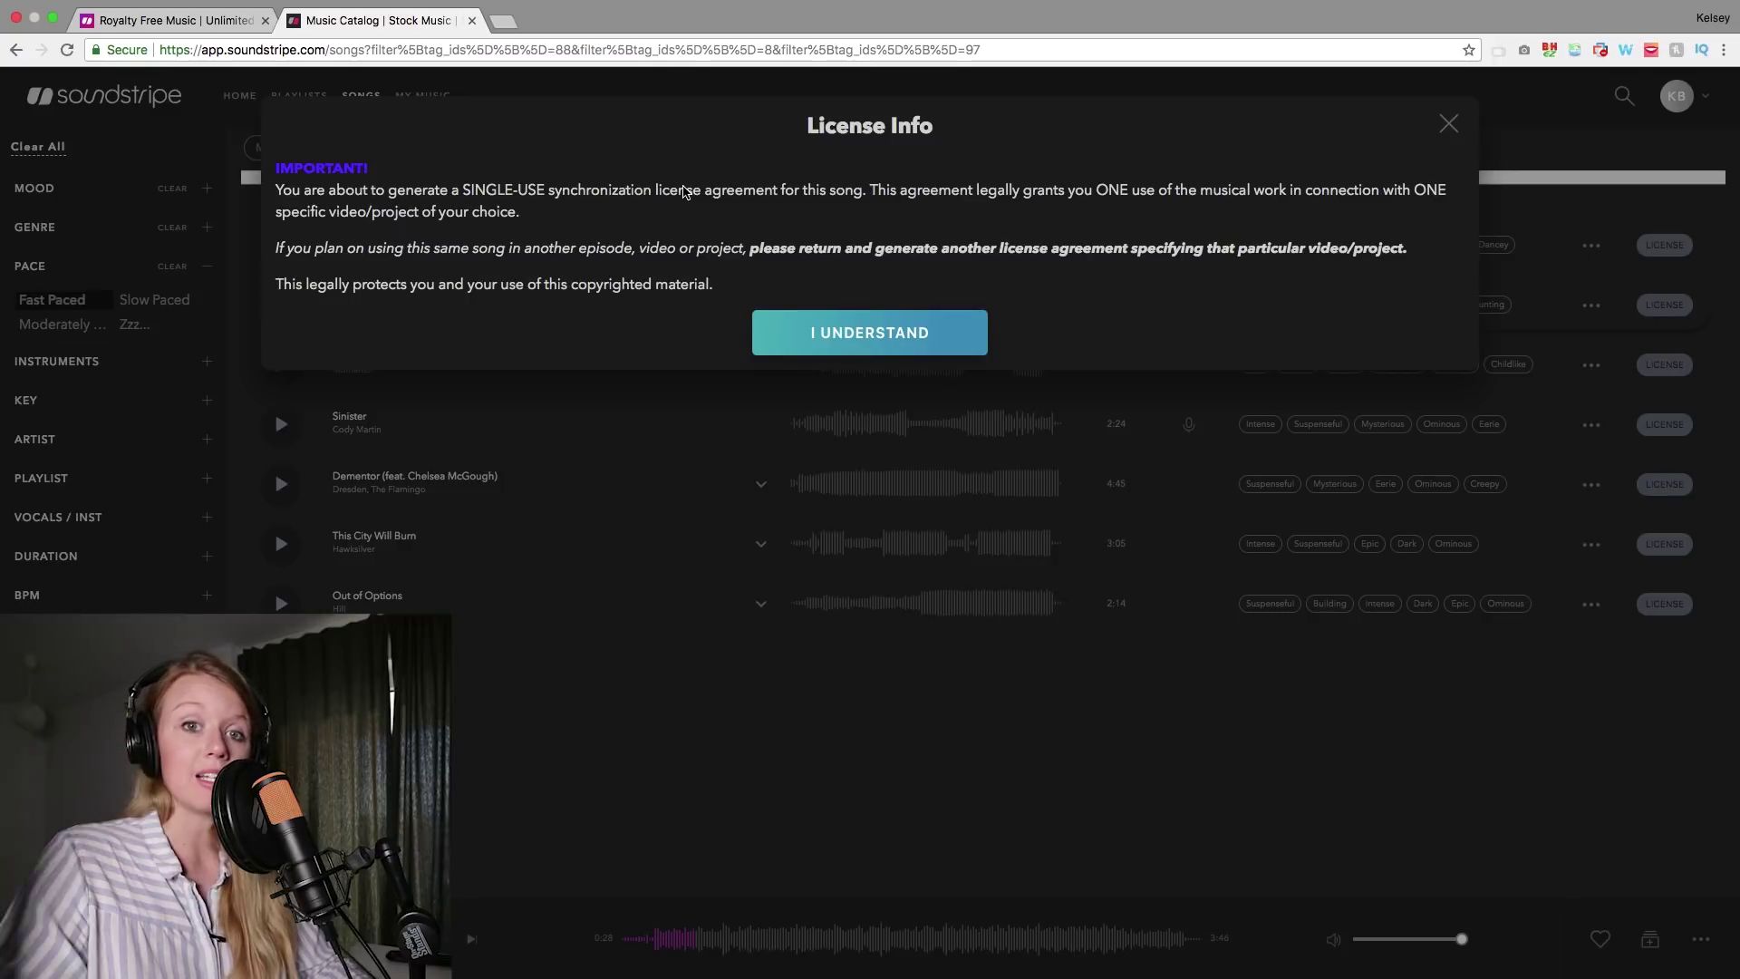
- Accept the license notice and submit a Documentaries project title for Raindrops
{"action": "left_click", "coordinate": [901, 339]}
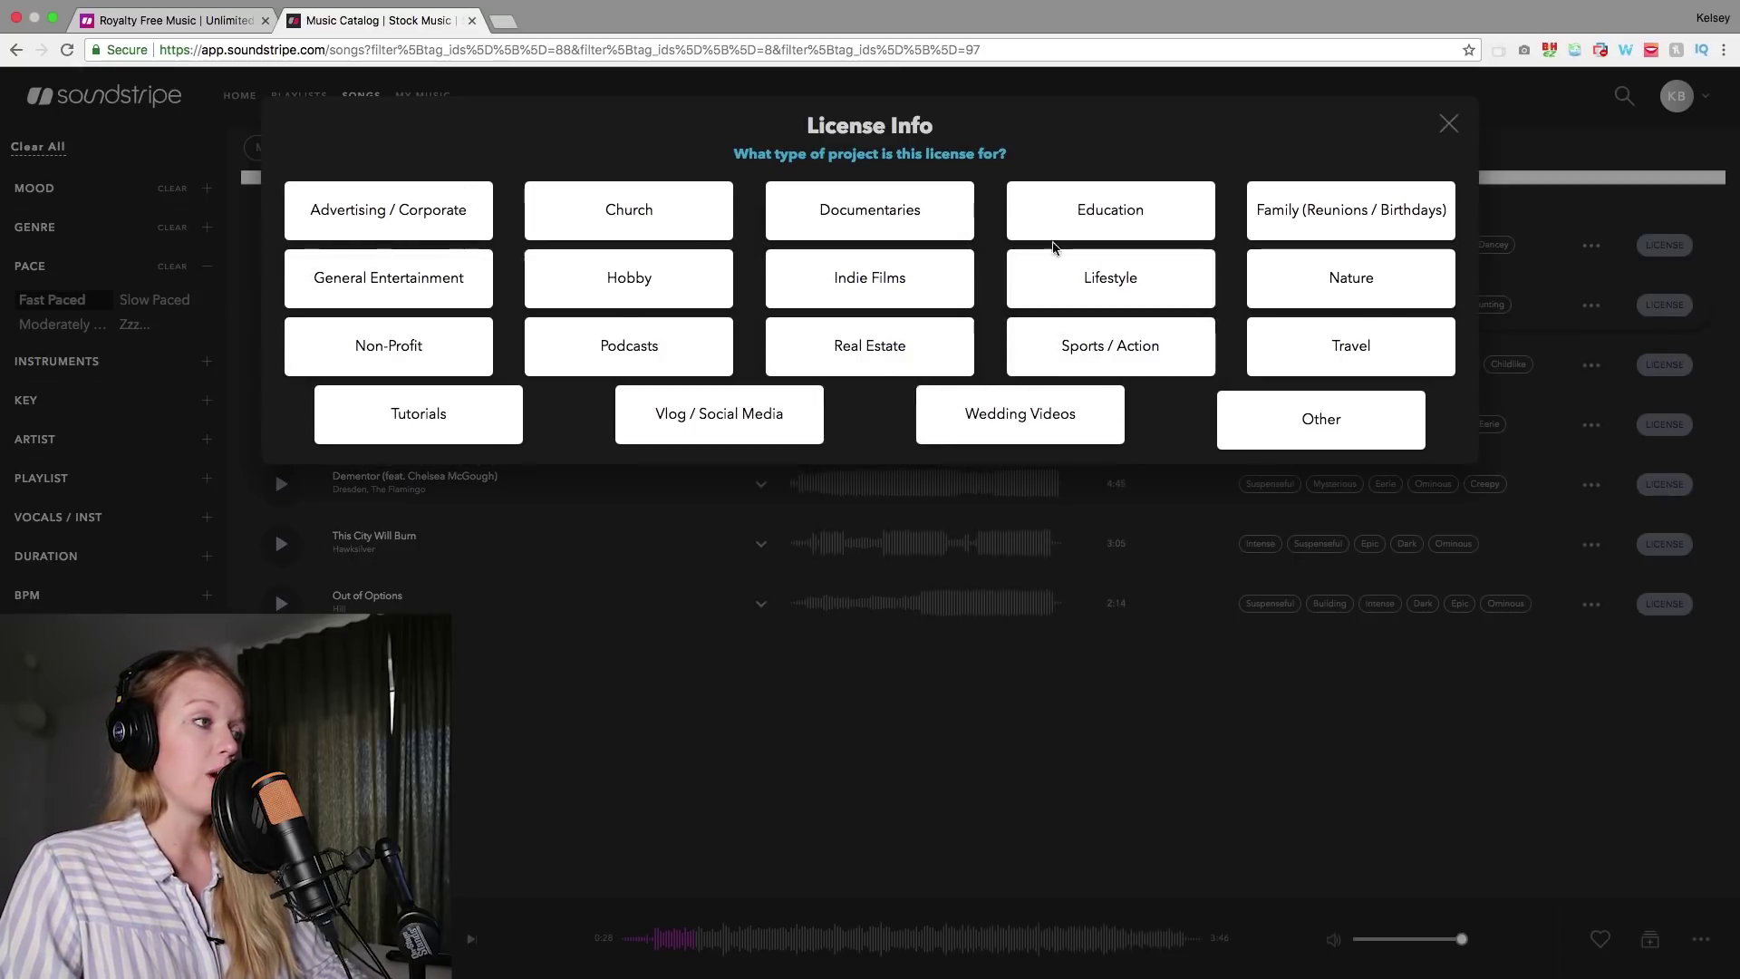
{"action": "left_click", "coordinate": [902, 224]}
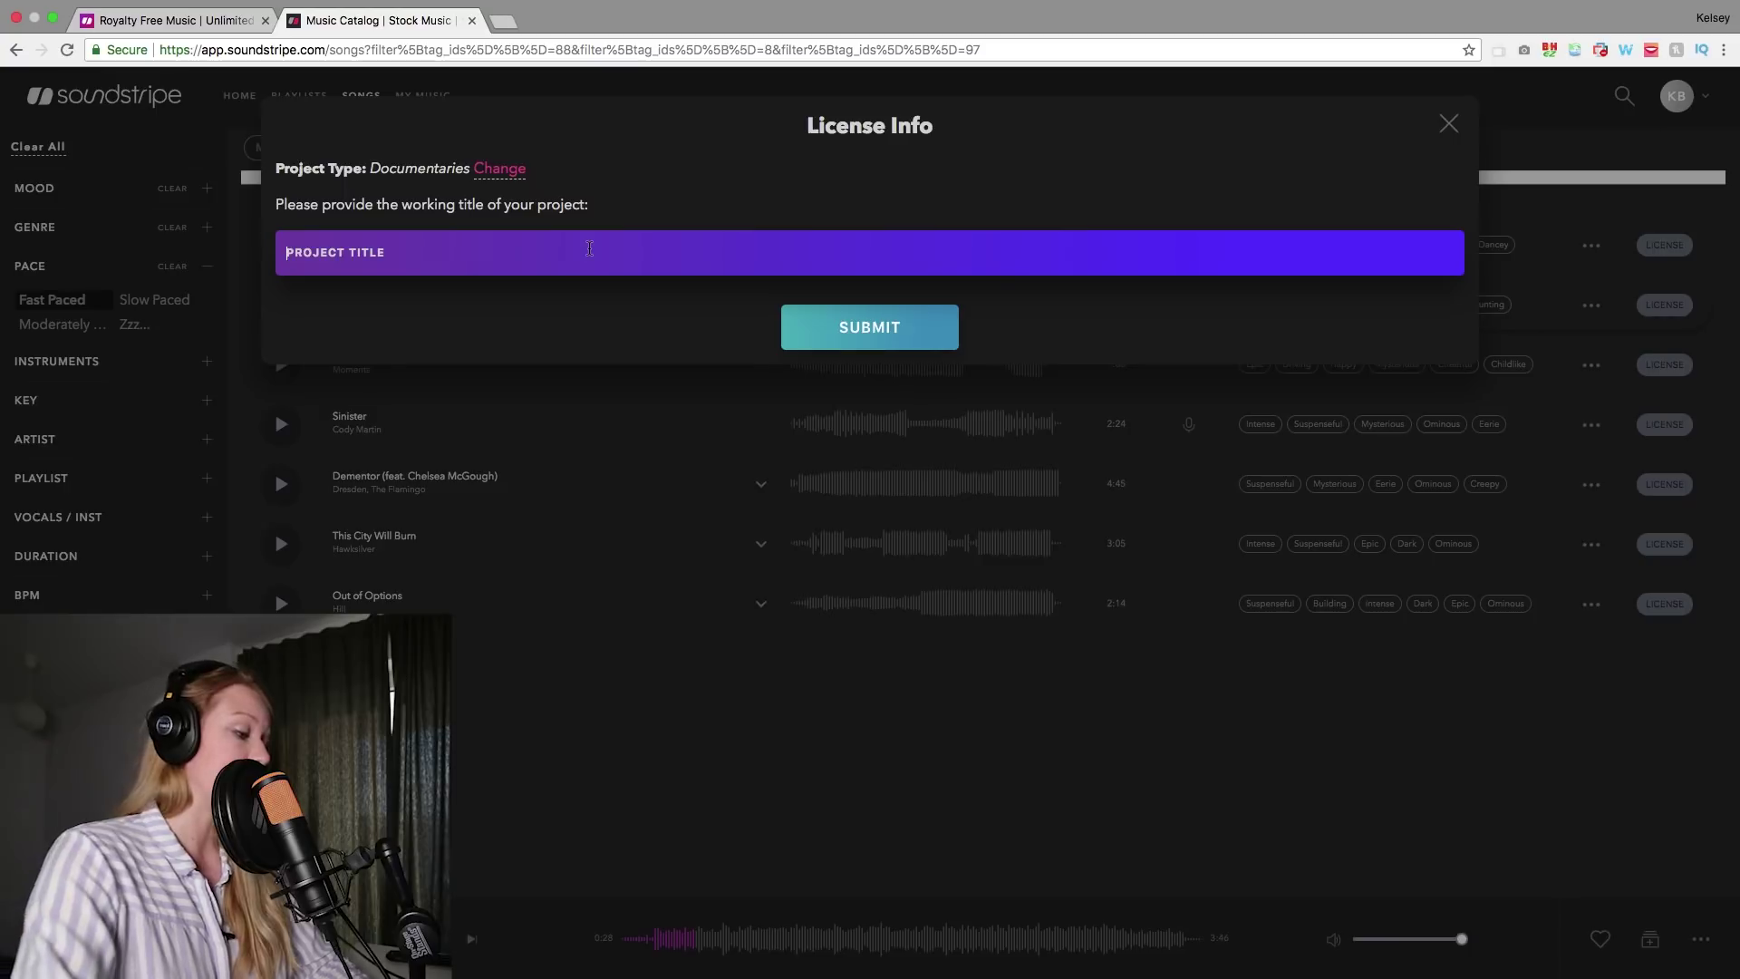
{"action": "left_click", "coordinate": [591, 251]}
{"action": "type", "text": "Galde"}
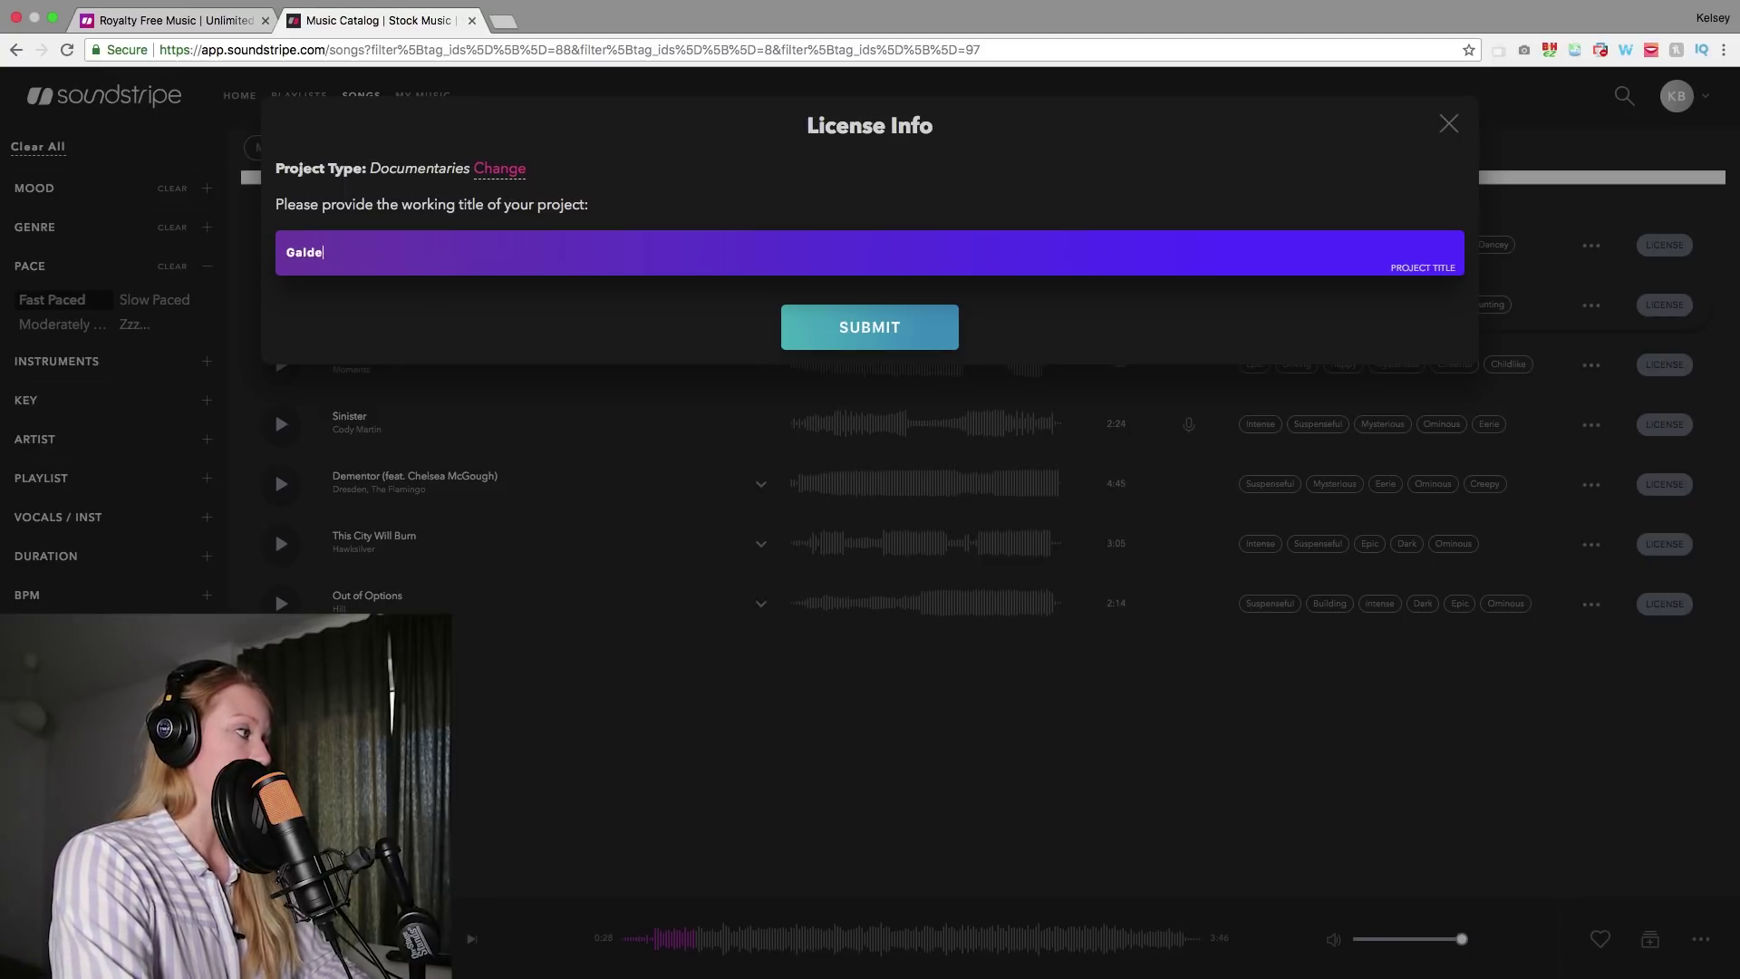
{"action": "type", "text": "mo doc"}
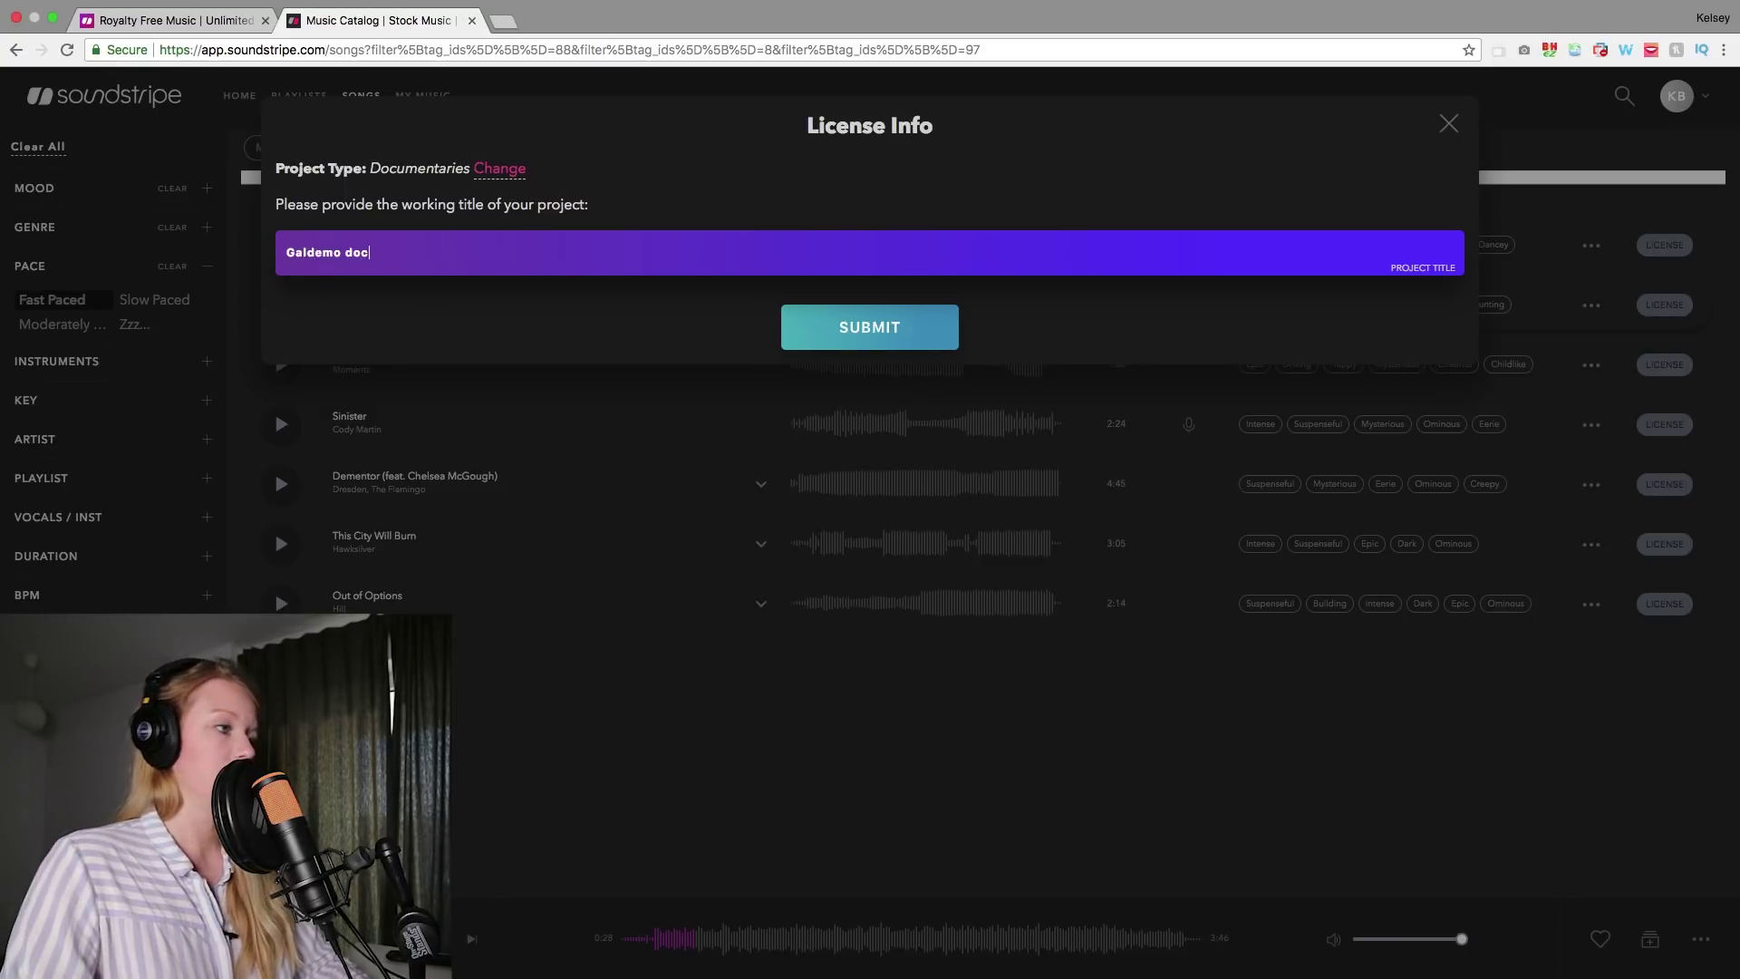
{"action": "left_click", "coordinate": [933, 339]}
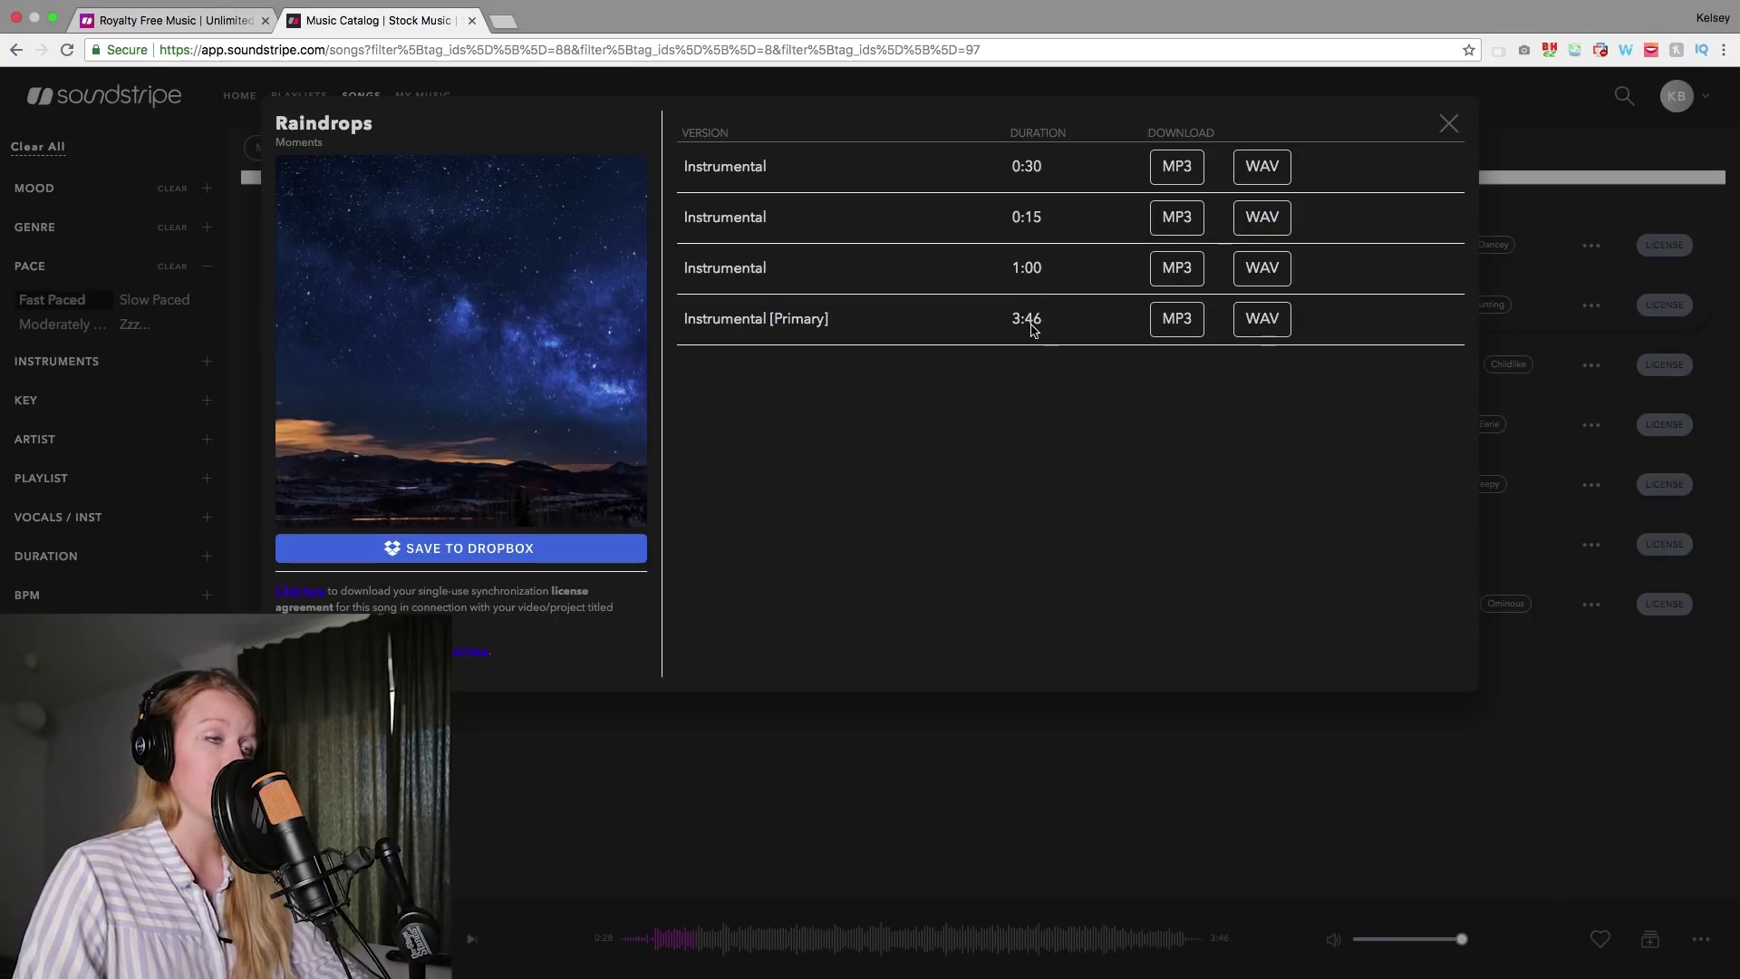
- Download the 0:30 instrumental as WAV and dismiss the download window
{"action": "left_click", "coordinate": [1254, 177]}
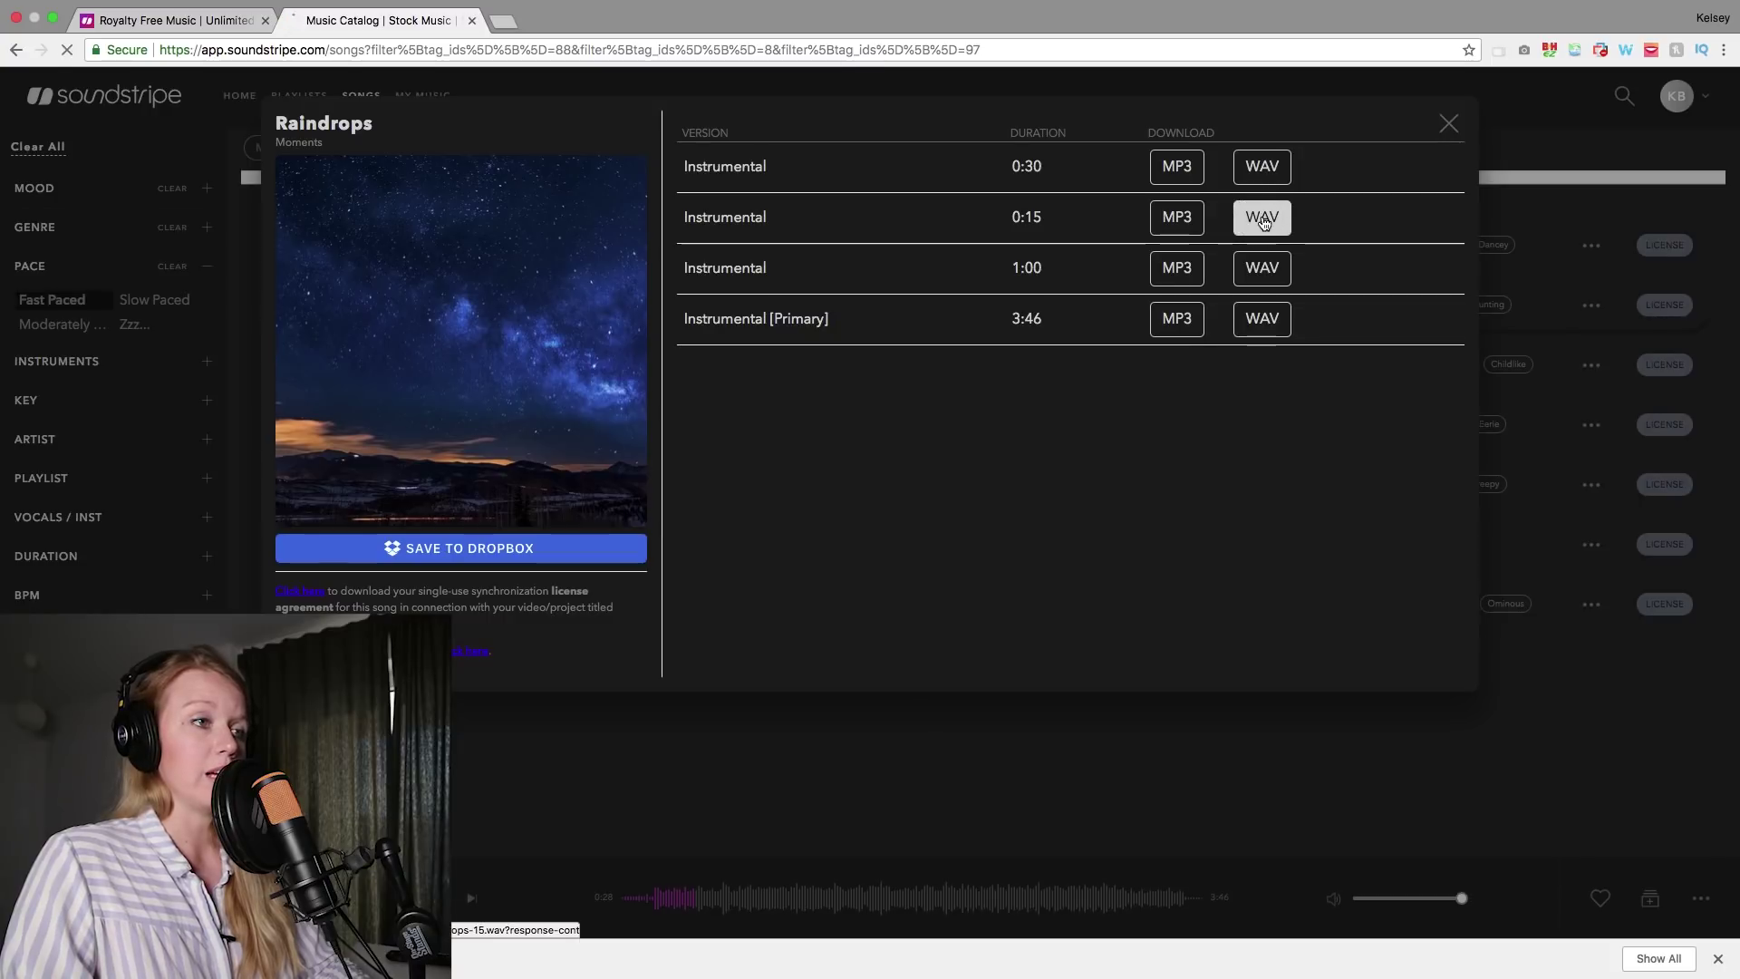
{"action": "left_click", "coordinate": [1451, 126]}
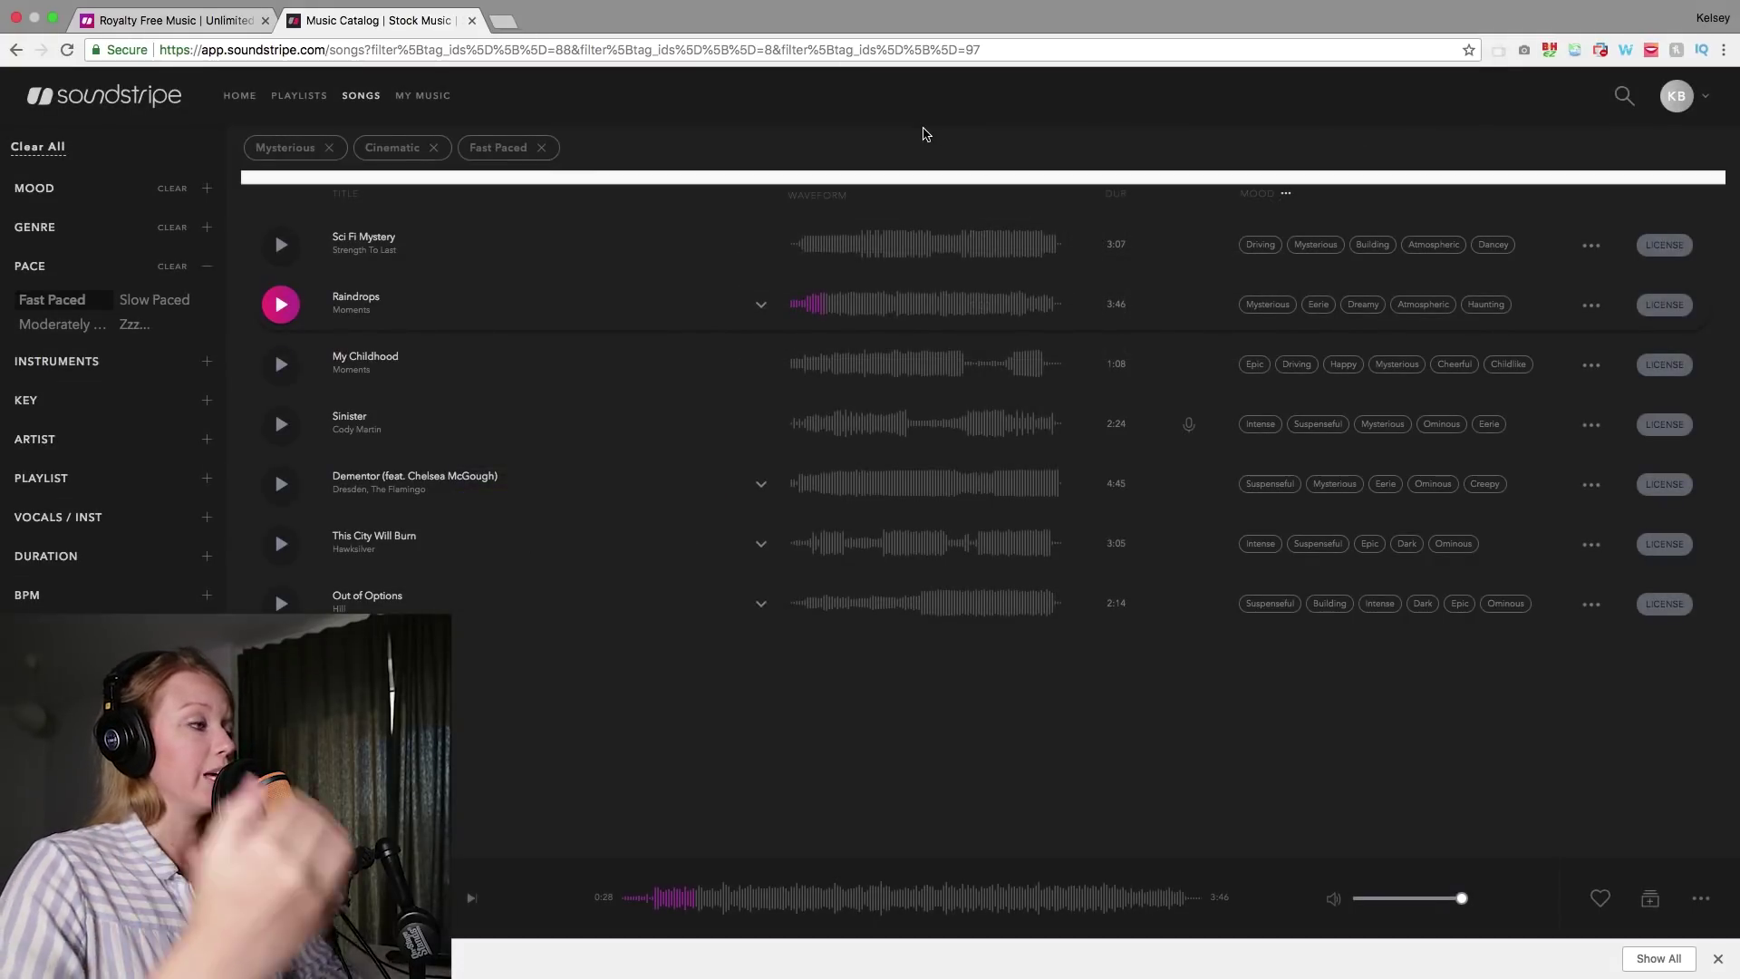
- Expand and collapse the Instruments filter list
{"action": "left_click", "coordinate": [132, 362]}
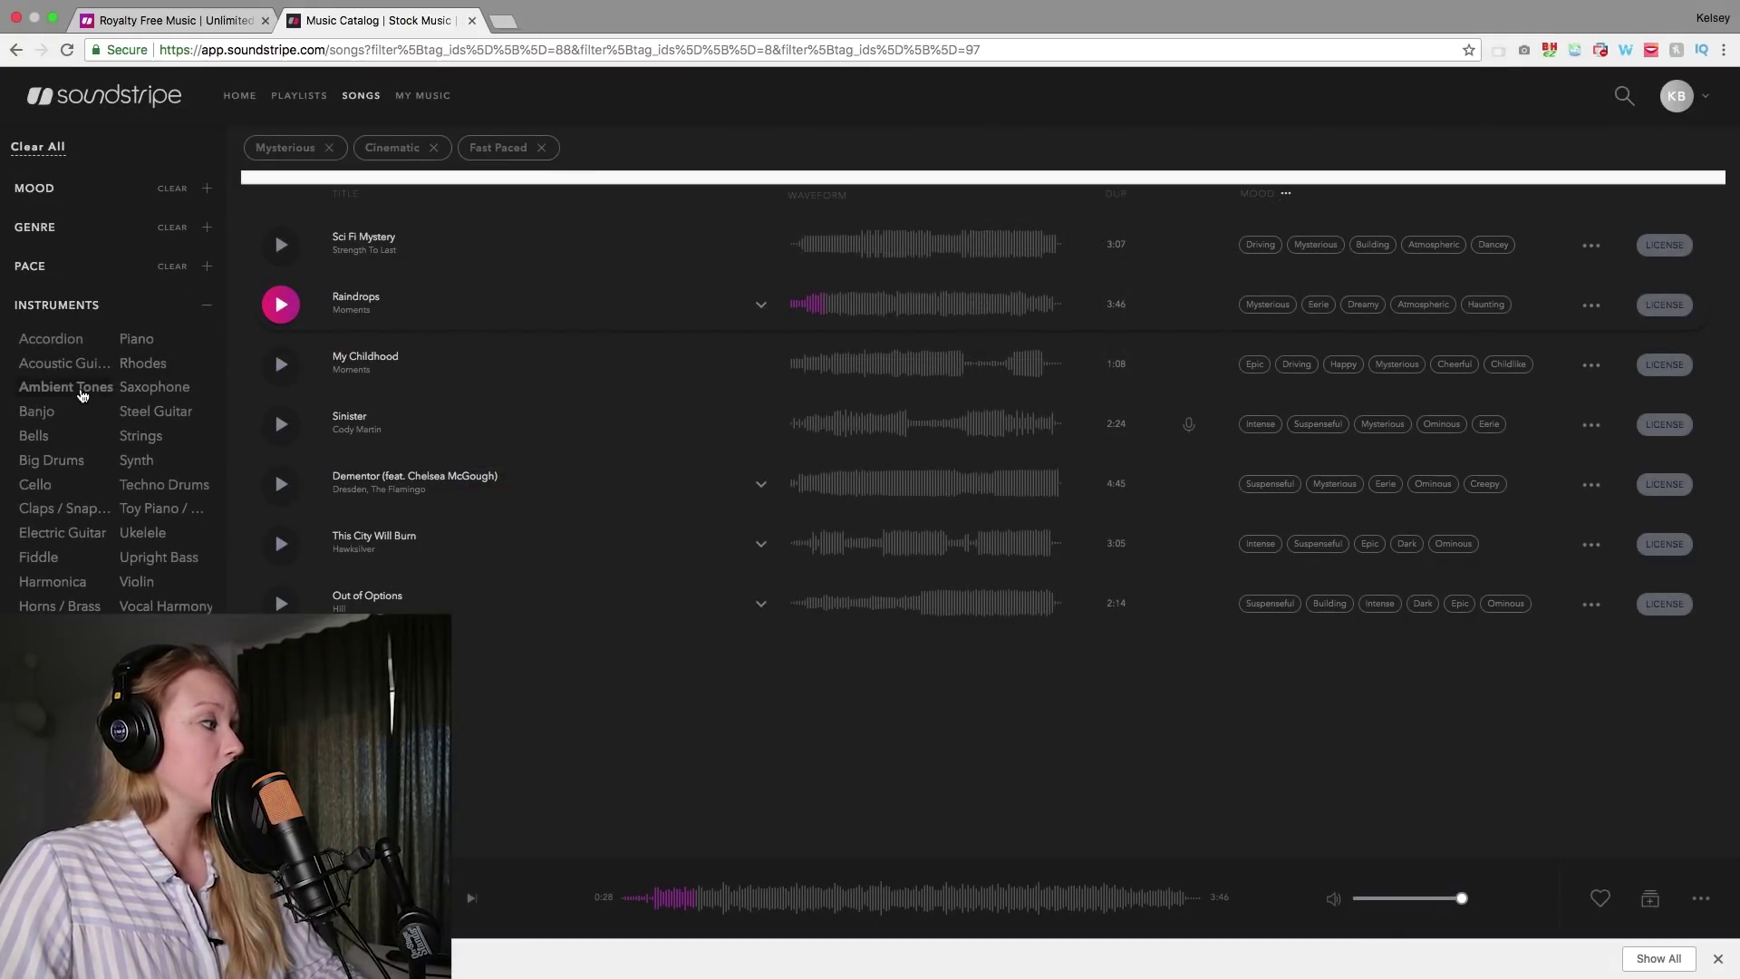
{"action": "left_click", "coordinate": [109, 314]}
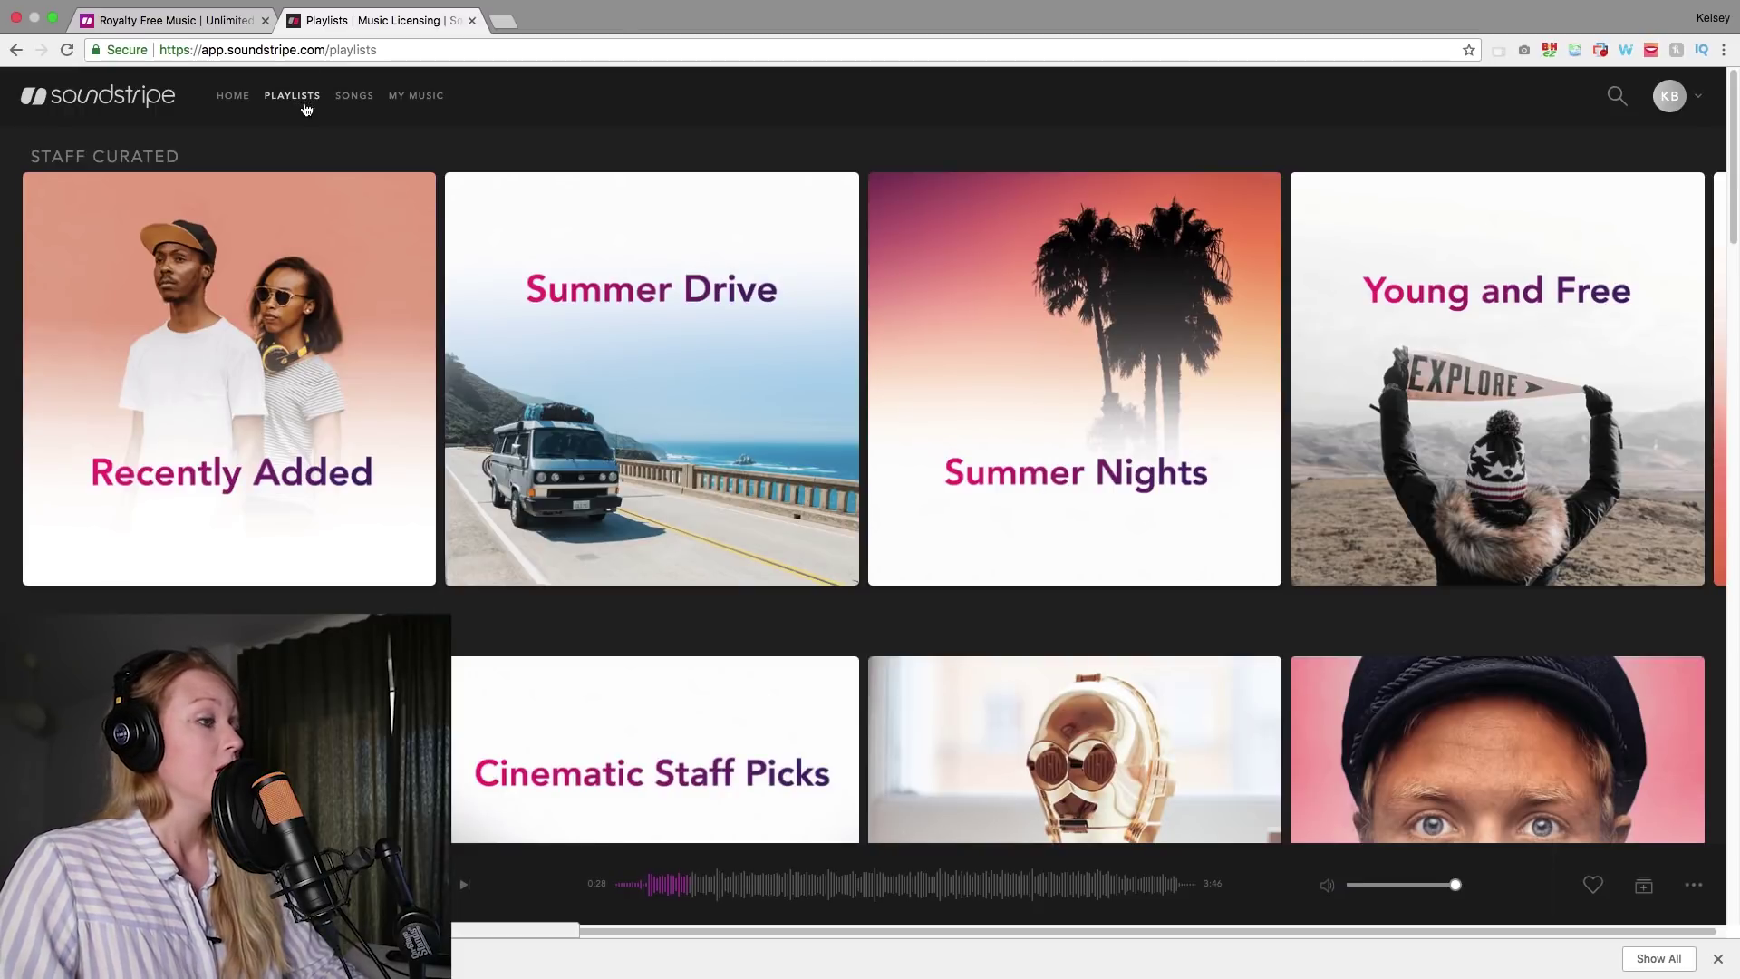
{"action": "scroll", "coordinate": [342, 227], "scroll_direction": "down", "scroll_amount": 2}
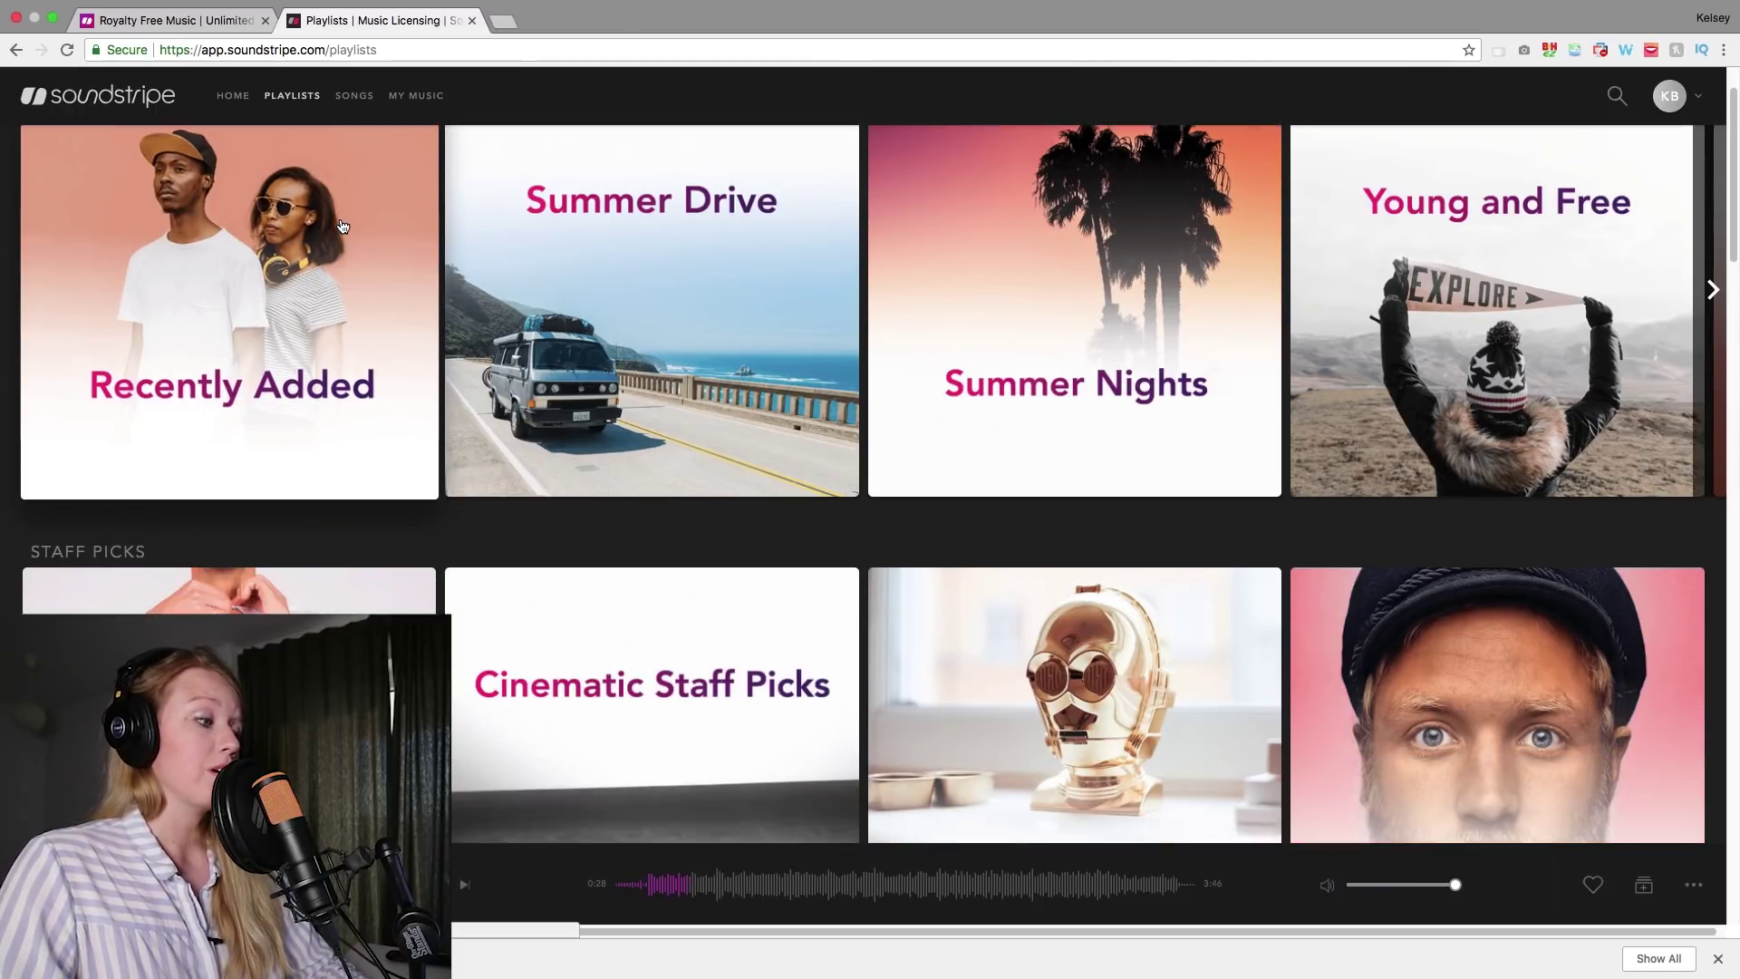
{"action": "scroll", "coordinate": [342, 225], "scroll_direction": "down", "scroll_amount": 2}
{"action": "scroll", "coordinate": [343, 224], "scroll_direction": "down", "scroll_amount": 2}
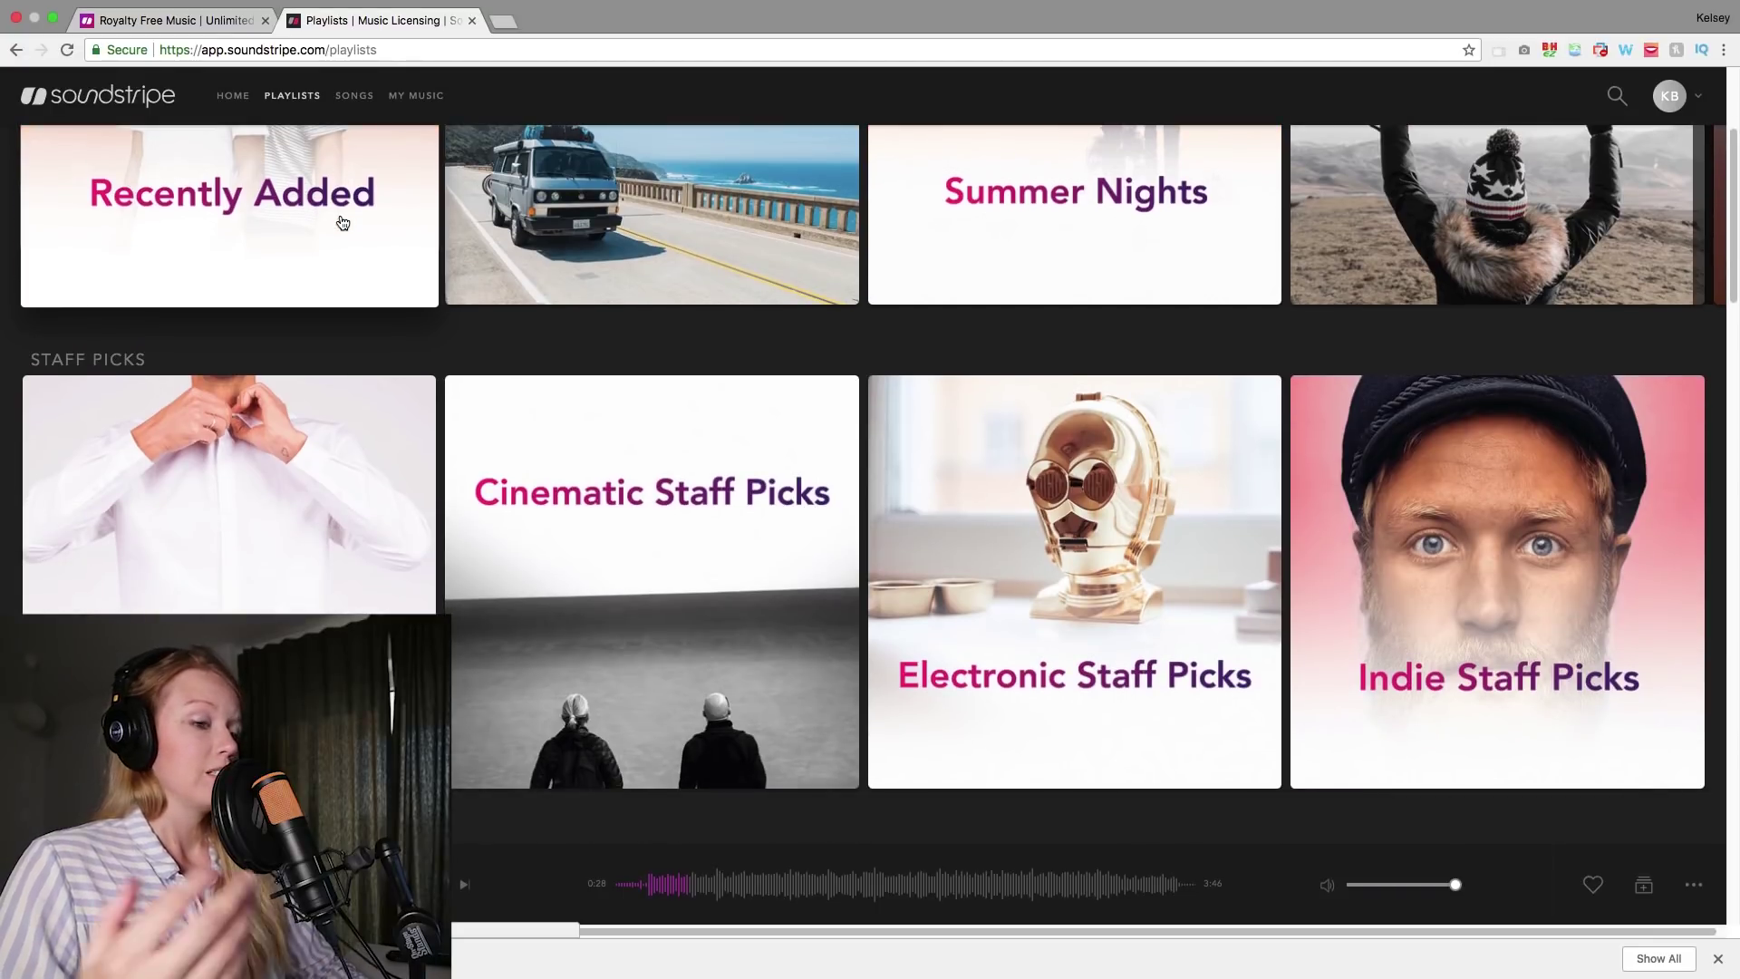
{"action": "scroll", "coordinate": [344, 232], "scroll_direction": "down", "scroll_amount": 5}
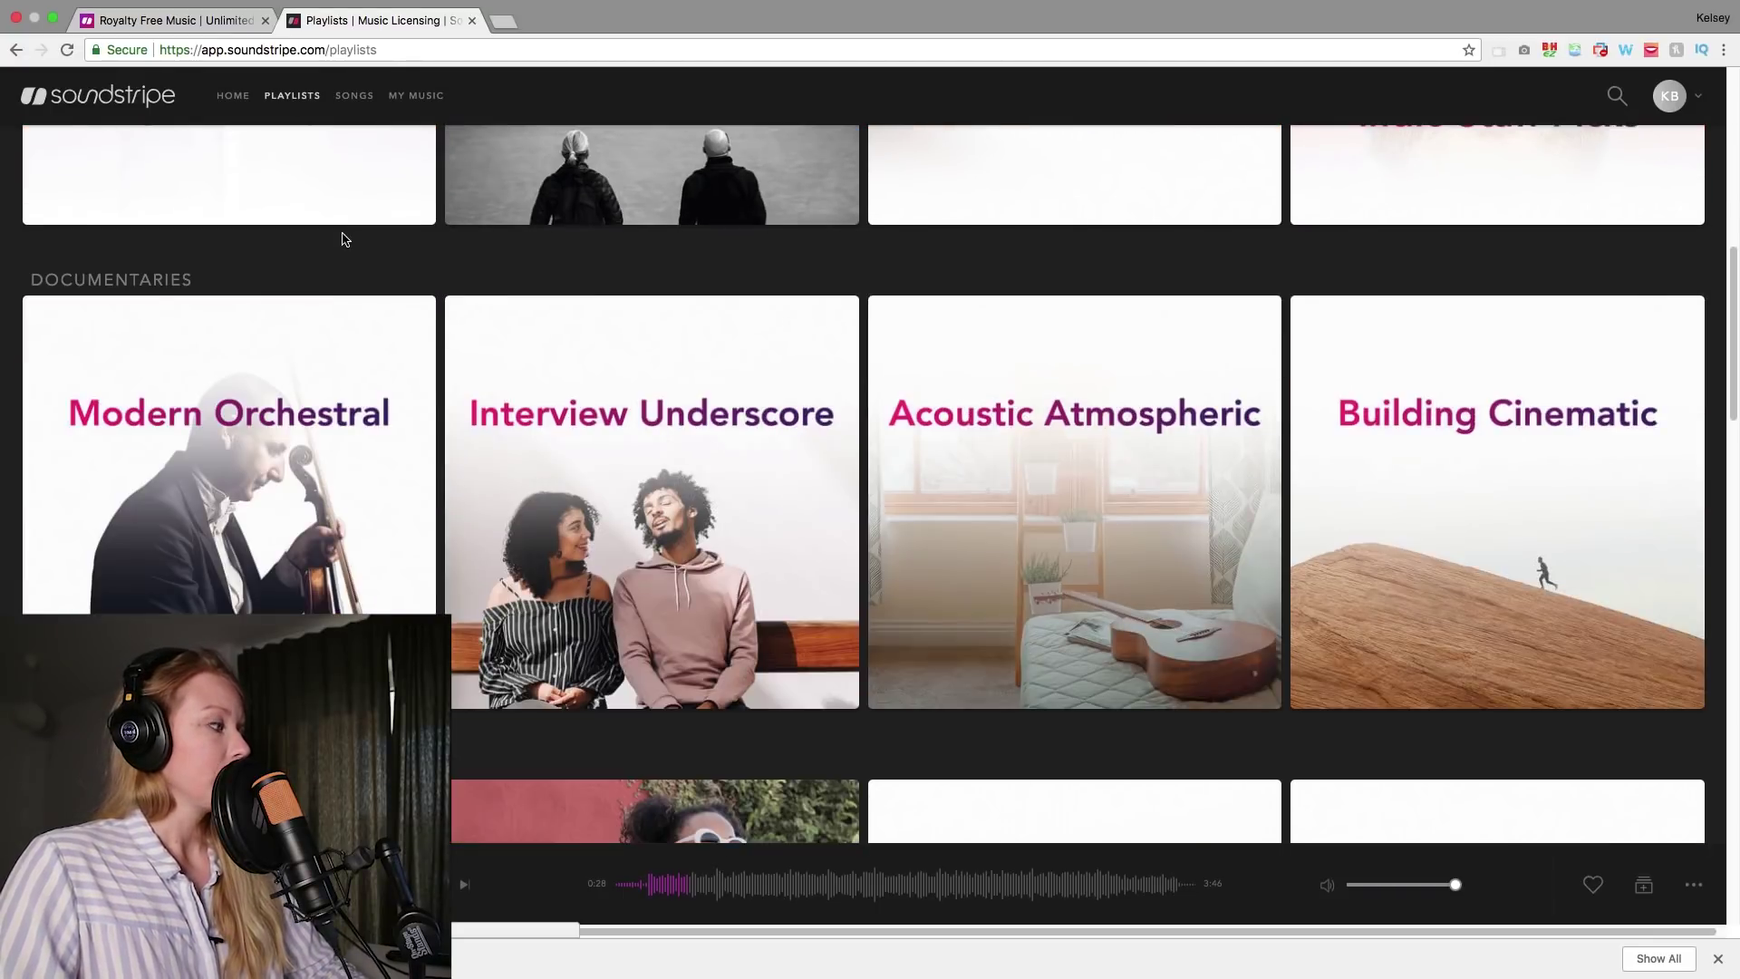
{"action": "scroll", "coordinate": [342, 237], "scroll_direction": "down", "scroll_amount": 3}
{"action": "scroll", "coordinate": [280, 426], "scroll_direction": "up", "scroll_amount": 3}
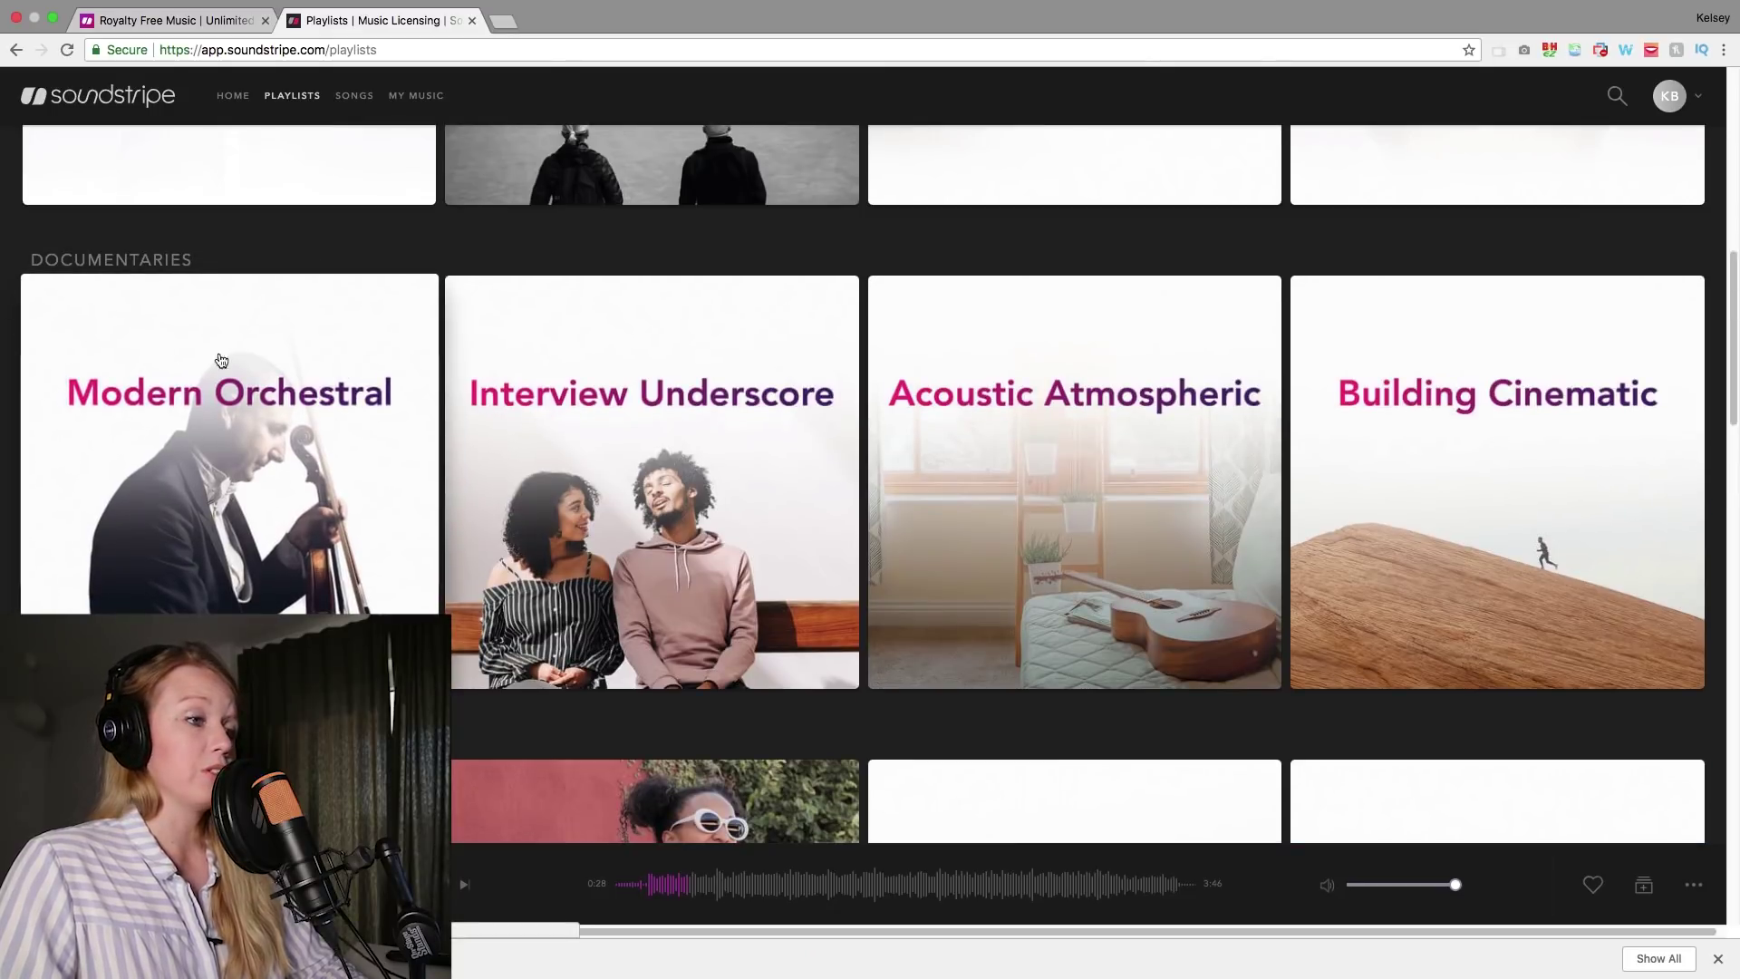
{"action": "scroll", "coordinate": [521, 448], "scroll_direction": "down", "scroll_amount": 1}
{"action": "scroll", "coordinate": [520, 448], "scroll_direction": "down", "scroll_amount": 3}
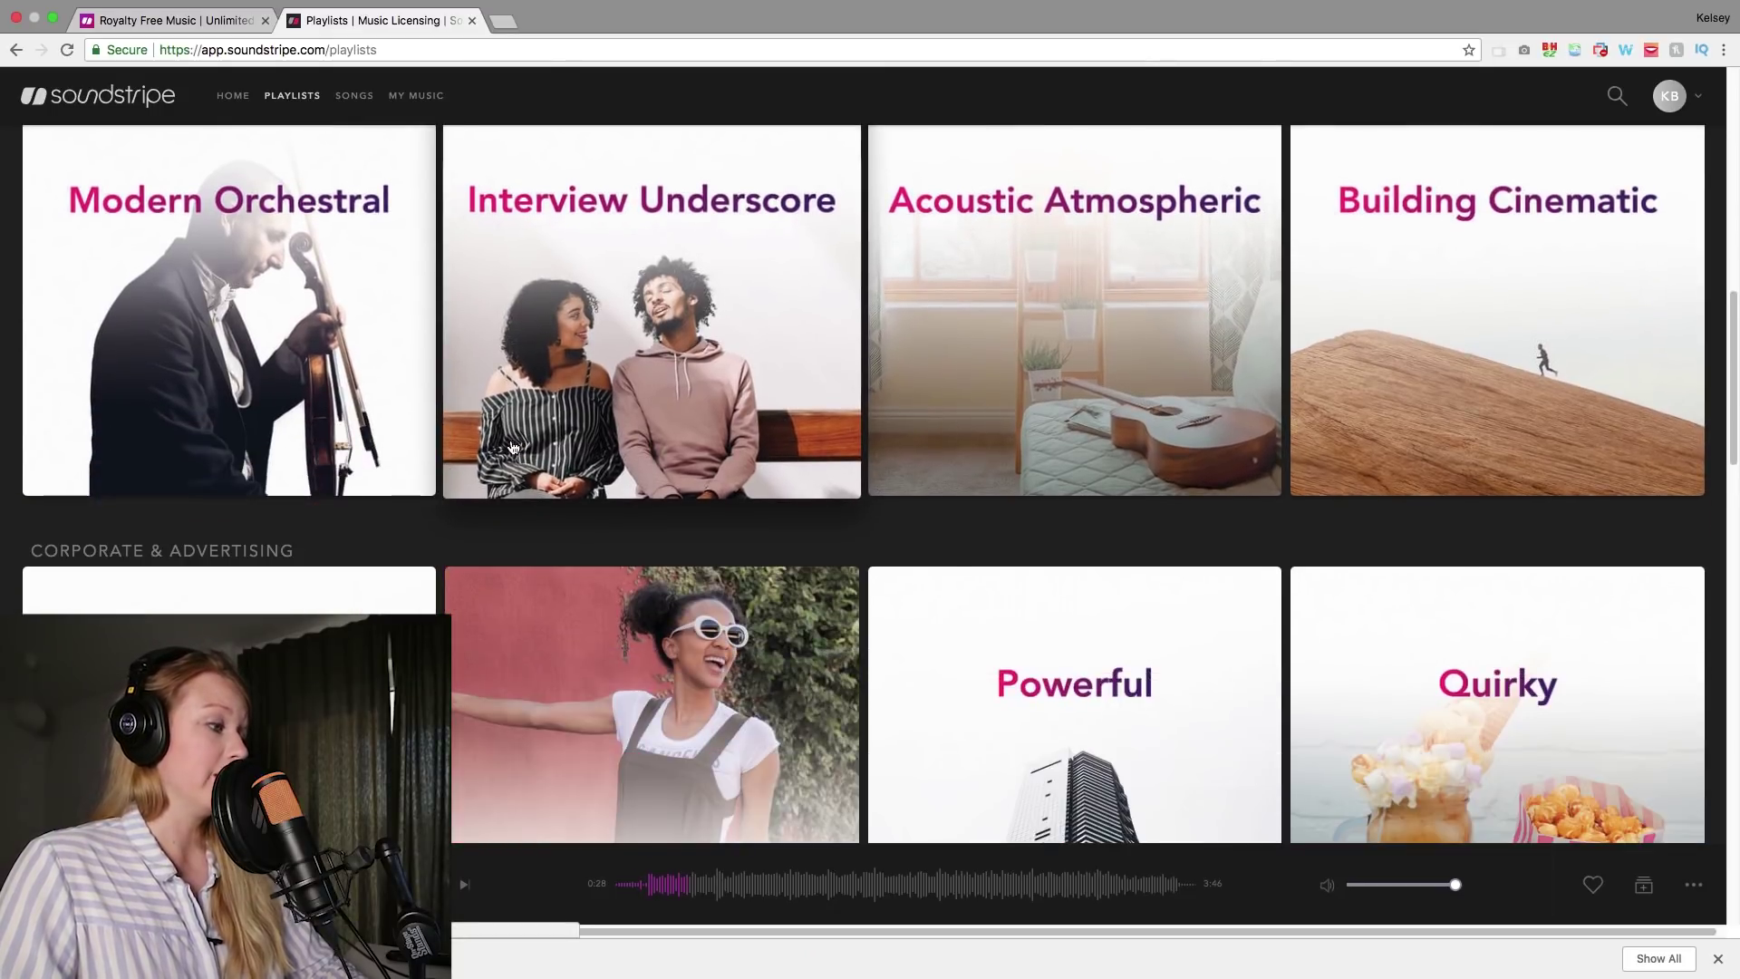
{"action": "scroll", "coordinate": [511, 450], "scroll_direction": "down", "scroll_amount": 3}
{"action": "scroll", "coordinate": [224, 415], "scroll_direction": "down", "scroll_amount": 4}
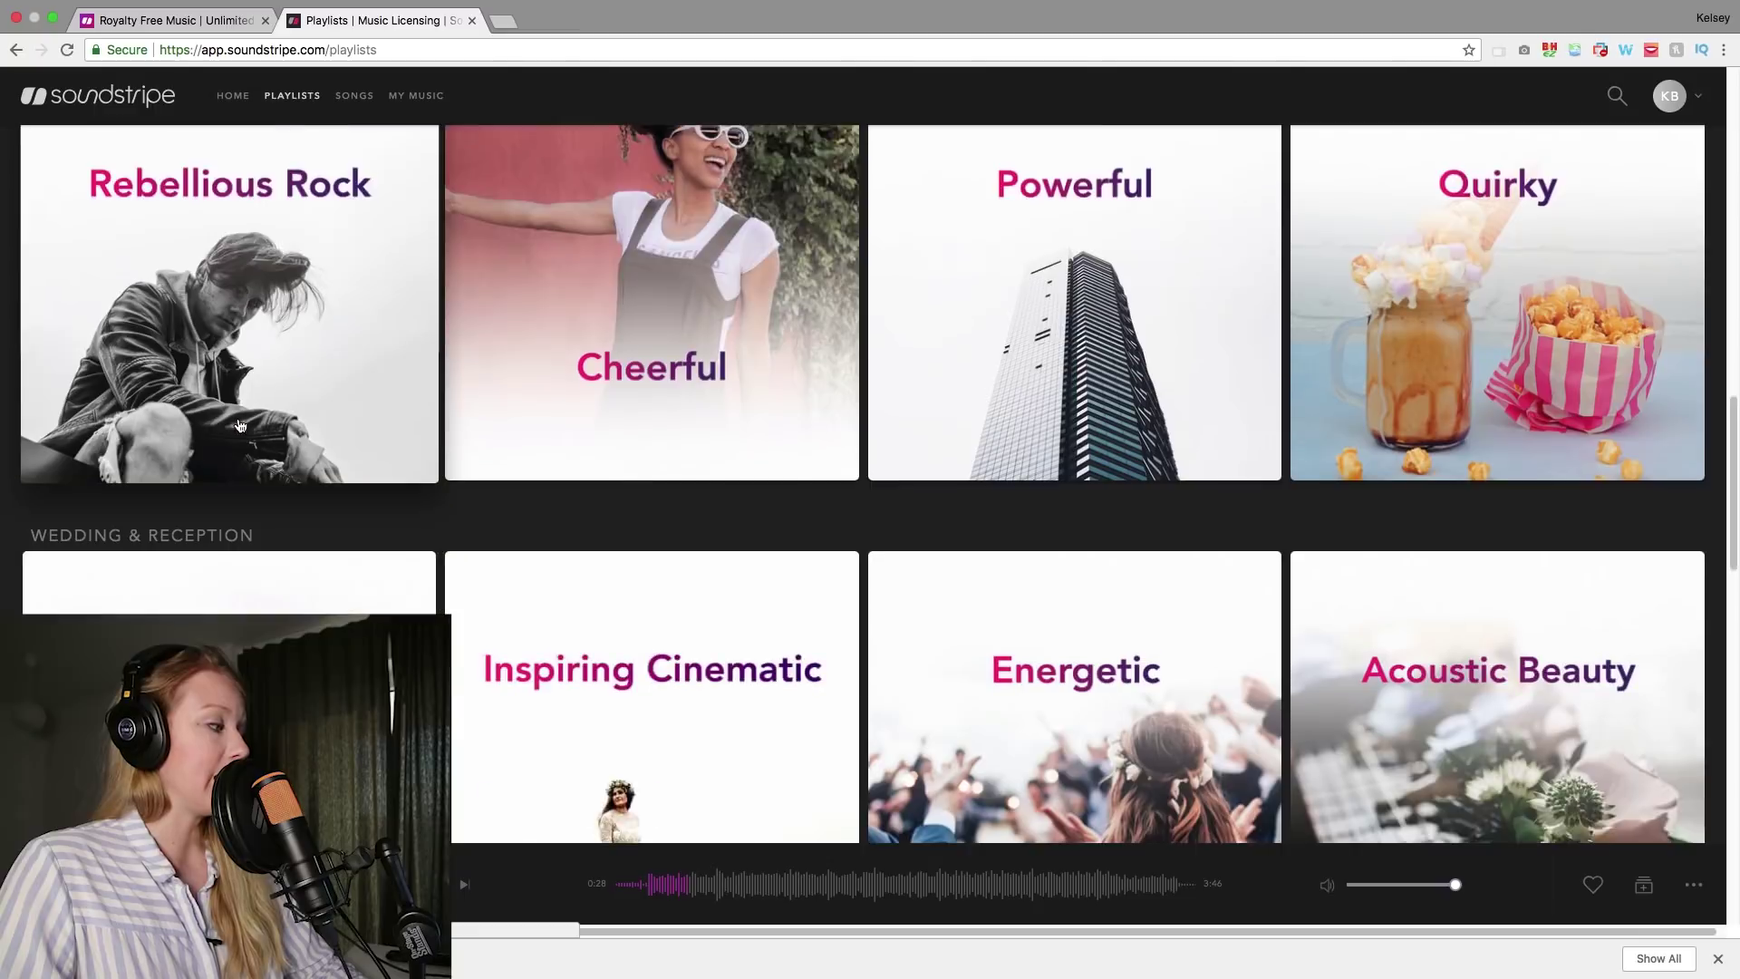
{"action": "scroll", "coordinate": [224, 414], "scroll_direction": "down", "scroll_amount": 2}
{"action": "scroll", "coordinate": [225, 408], "scroll_direction": "down", "scroll_amount": 3}
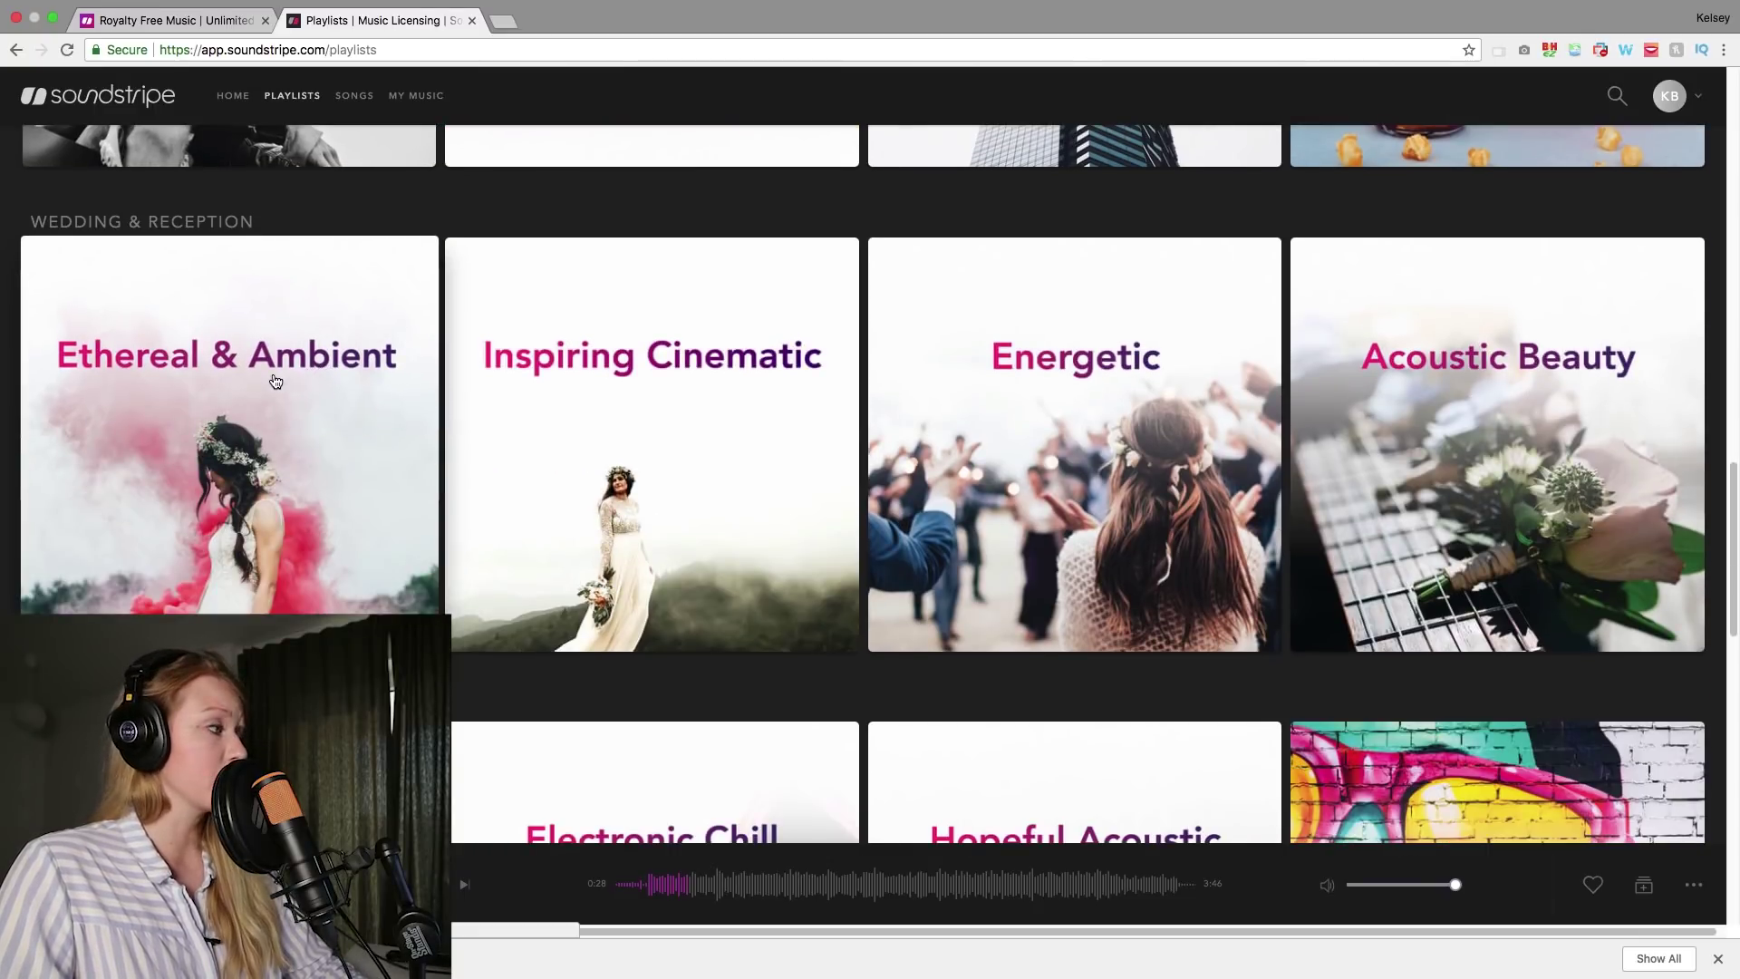
{"action": "scroll", "coordinate": [278, 379], "scroll_direction": "down", "scroll_amount": 2}
{"action": "scroll", "coordinate": [265, 380], "scroll_direction": "down", "scroll_amount": 2}
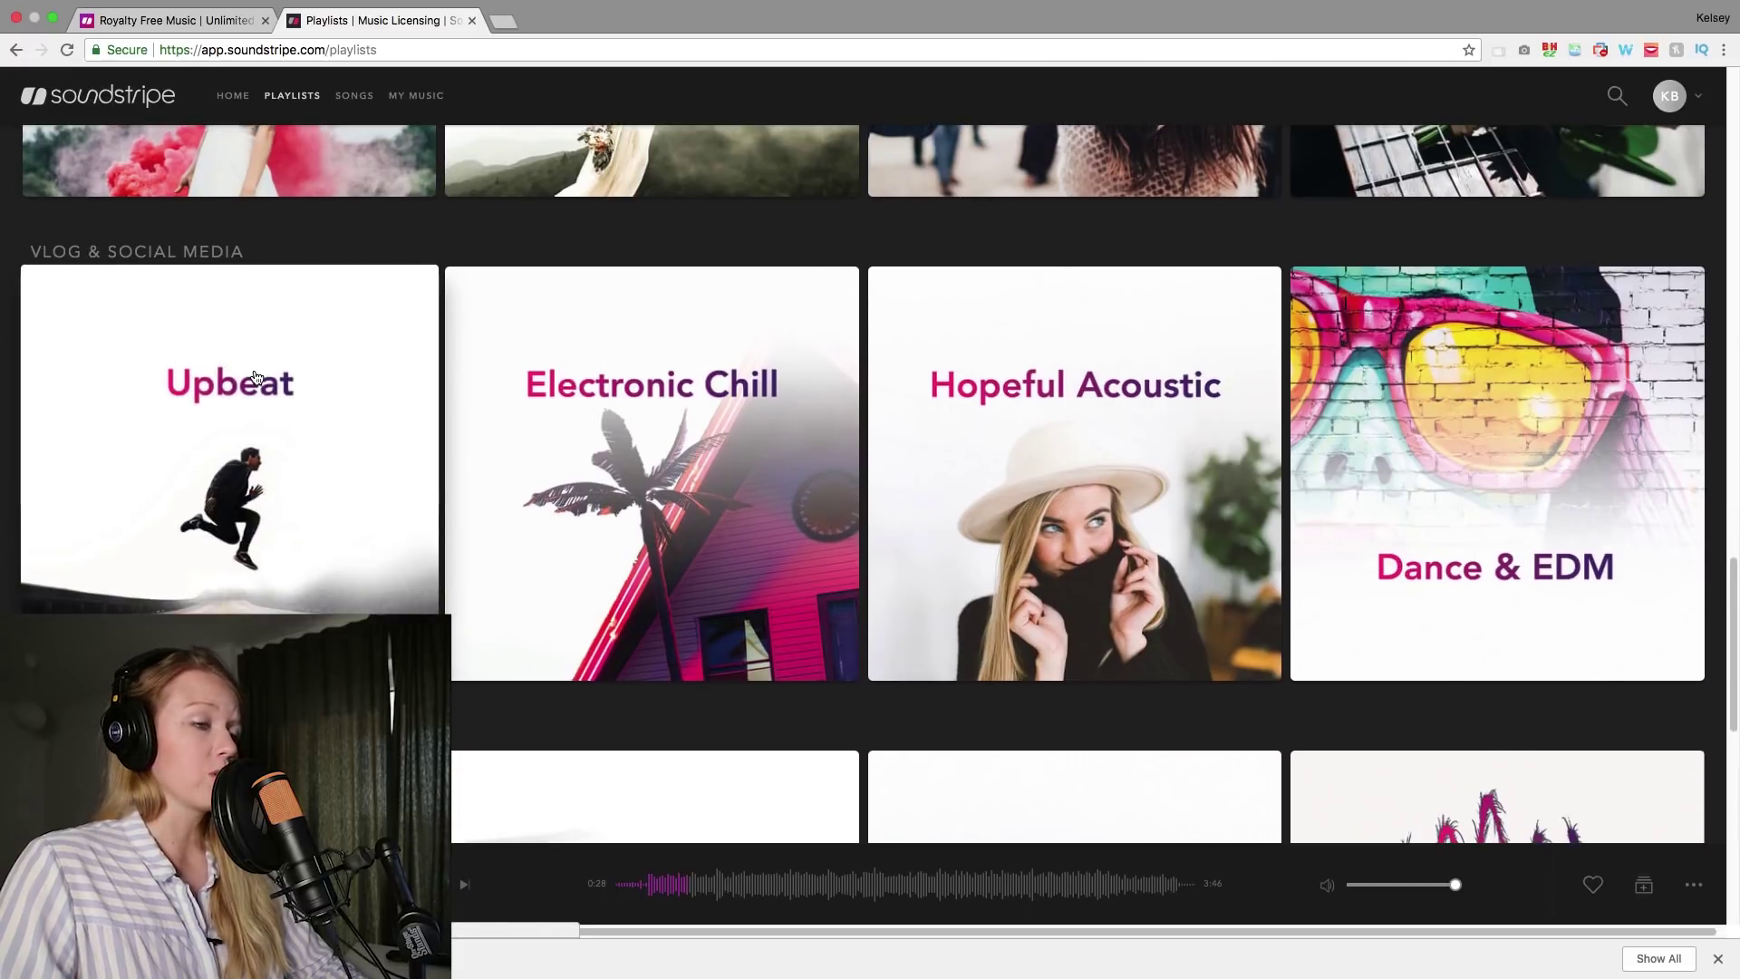
{"action": "scroll", "coordinate": [259, 379], "scroll_direction": "down", "scroll_amount": 3}
{"action": "scroll", "coordinate": [255, 377], "scroll_direction": "down", "scroll_amount": 2}
{"action": "scroll", "coordinate": [256, 376], "scroll_direction": "down", "scroll_amount": 1}
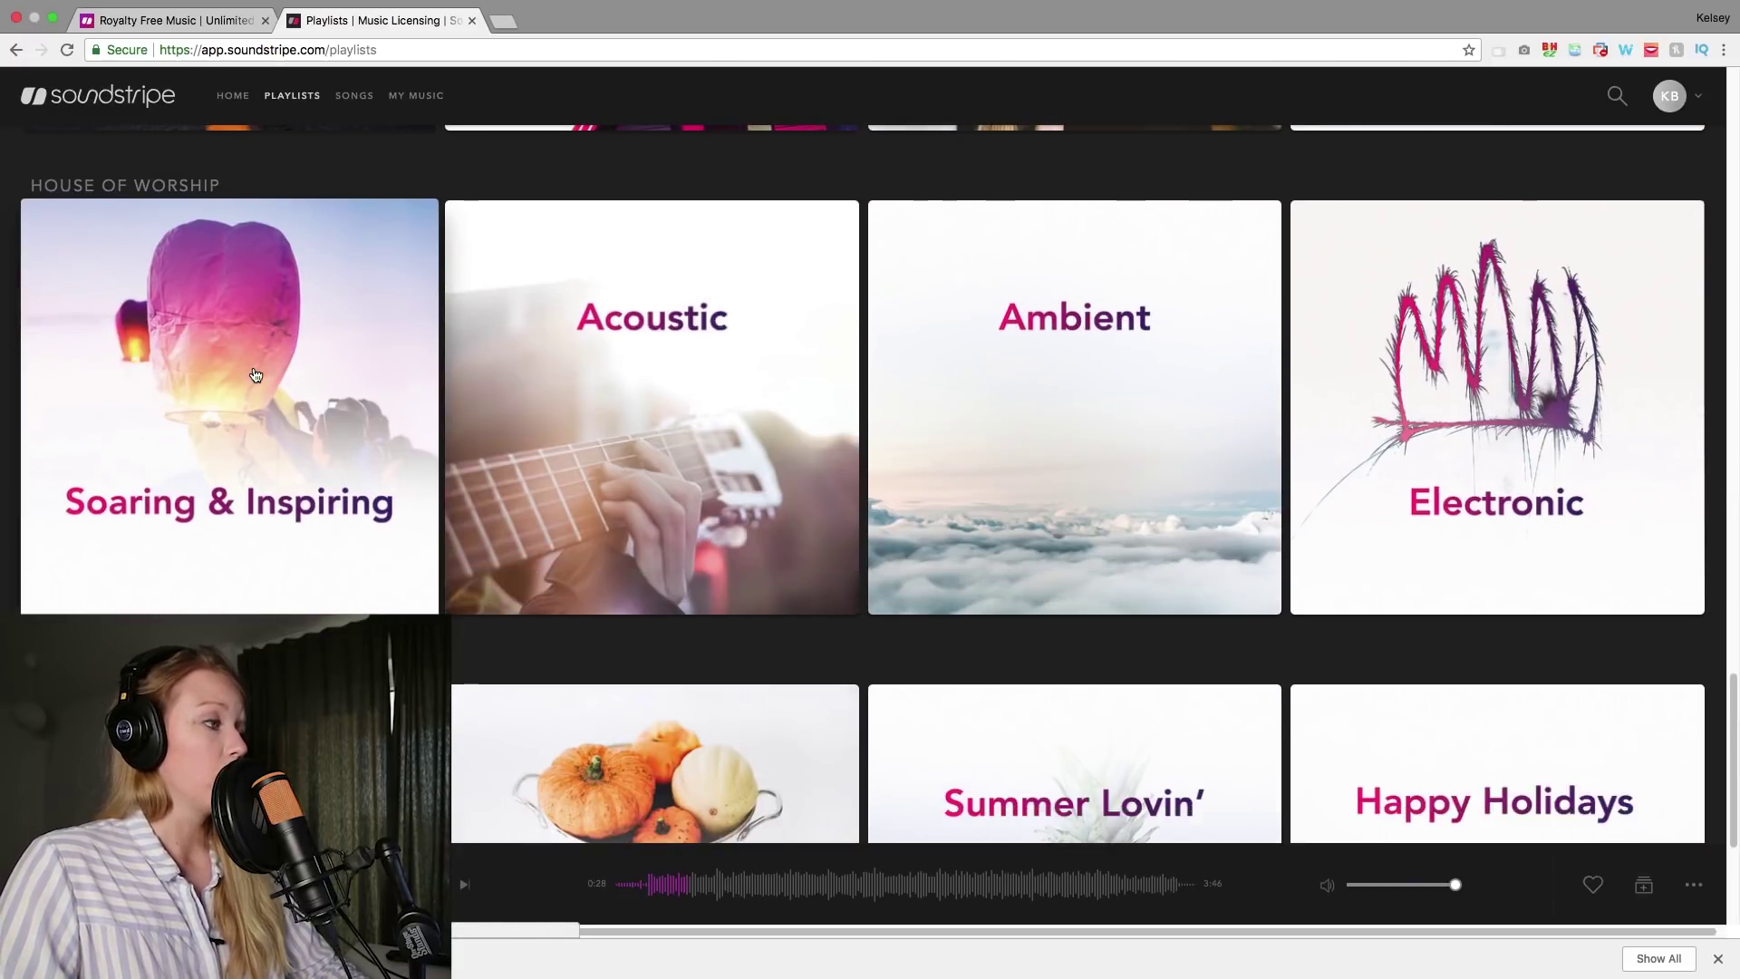
{"action": "scroll", "coordinate": [252, 375], "scroll_direction": "down", "scroll_amount": 2}
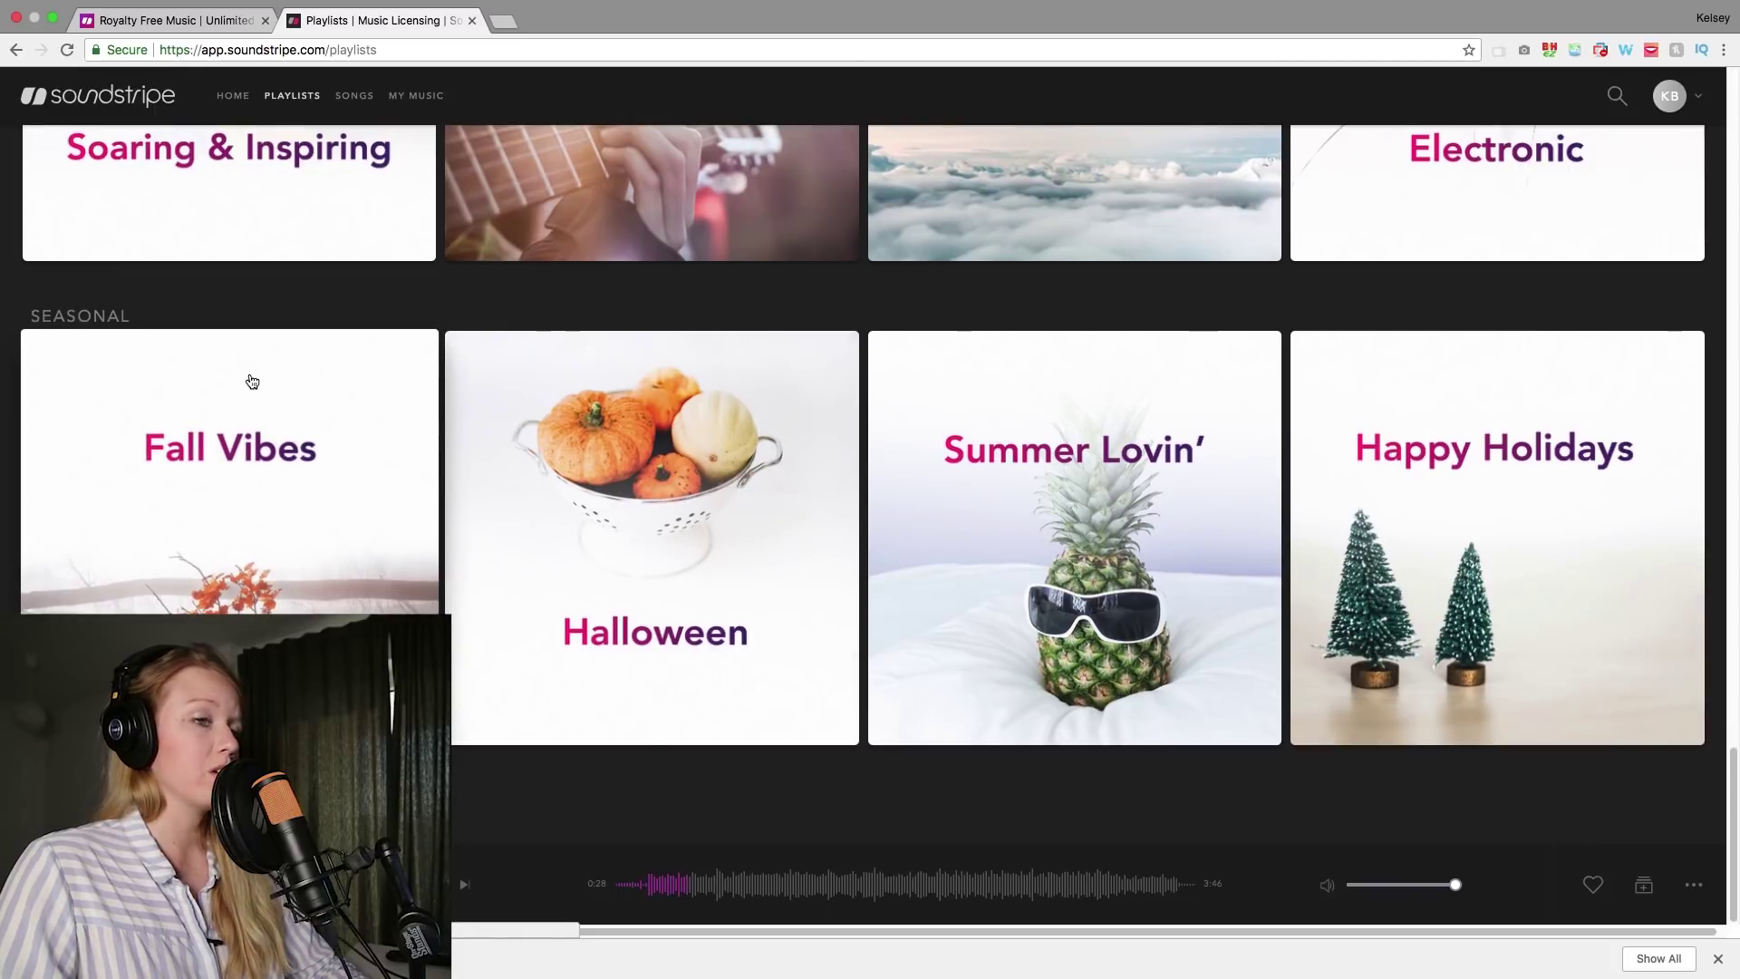
{"action": "scroll", "coordinate": [249, 373], "scroll_direction": "up", "scroll_amount": 5}
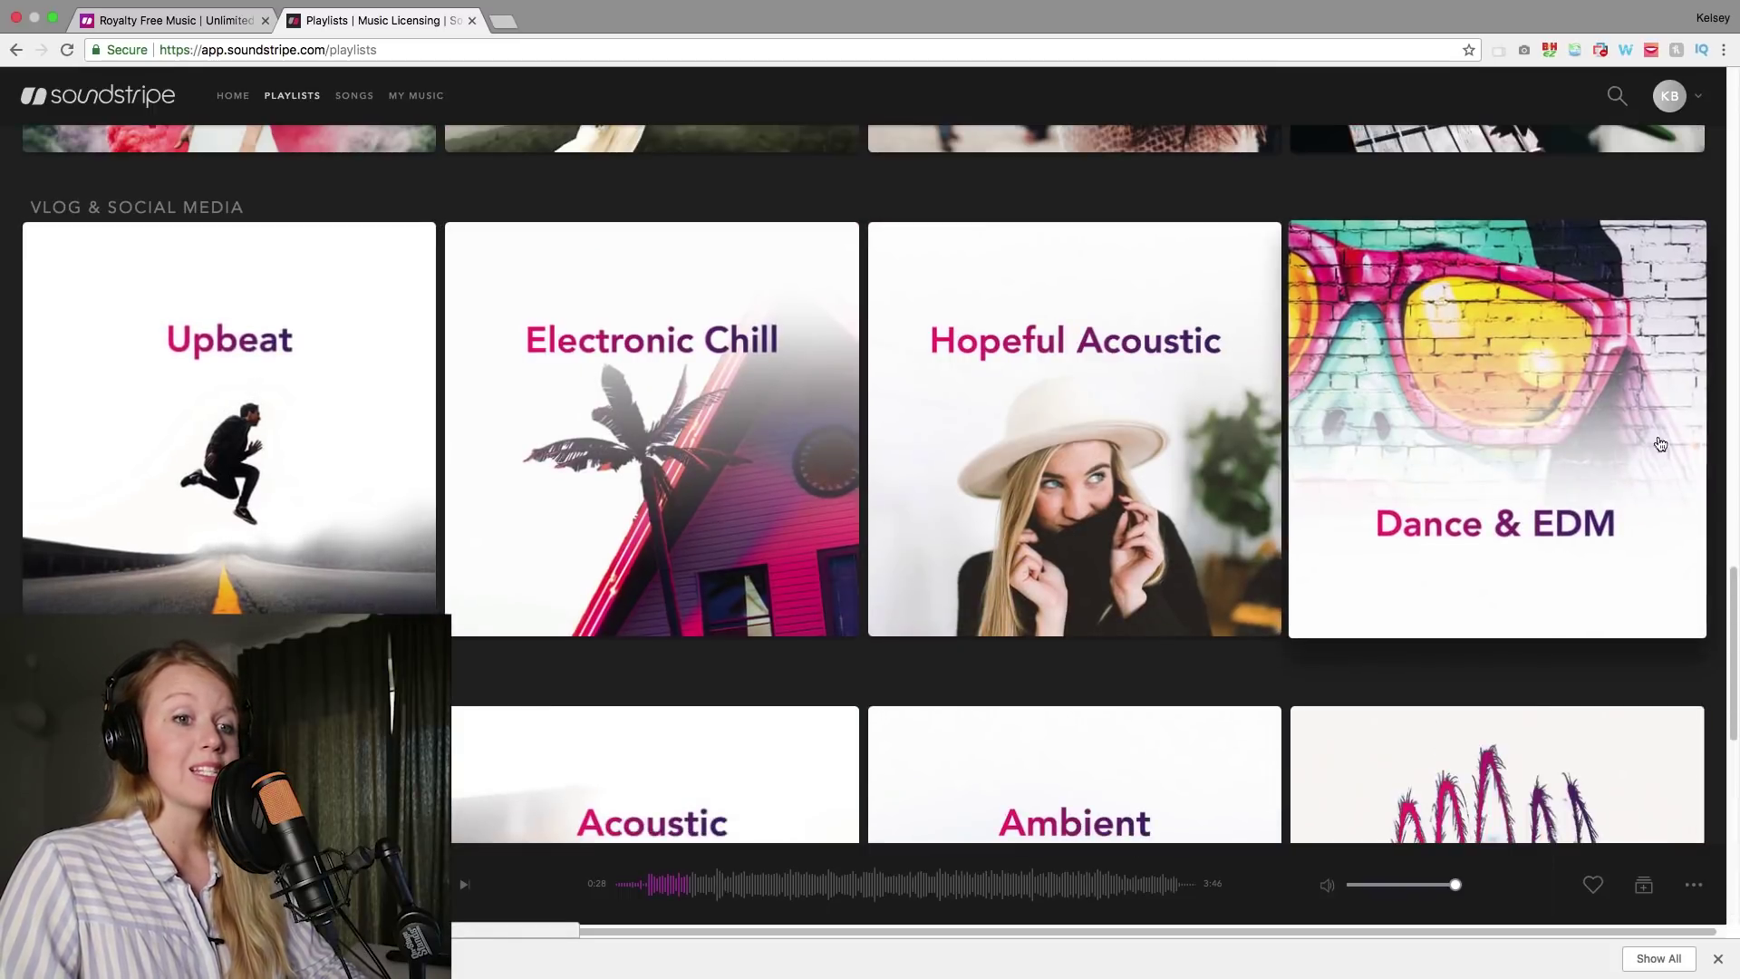
{"action": "left_click_drag", "start_coordinate": [1721, 585], "coordinate": [1632, 38]}
{"action": "mouse_move", "coordinate": [652, 378]}
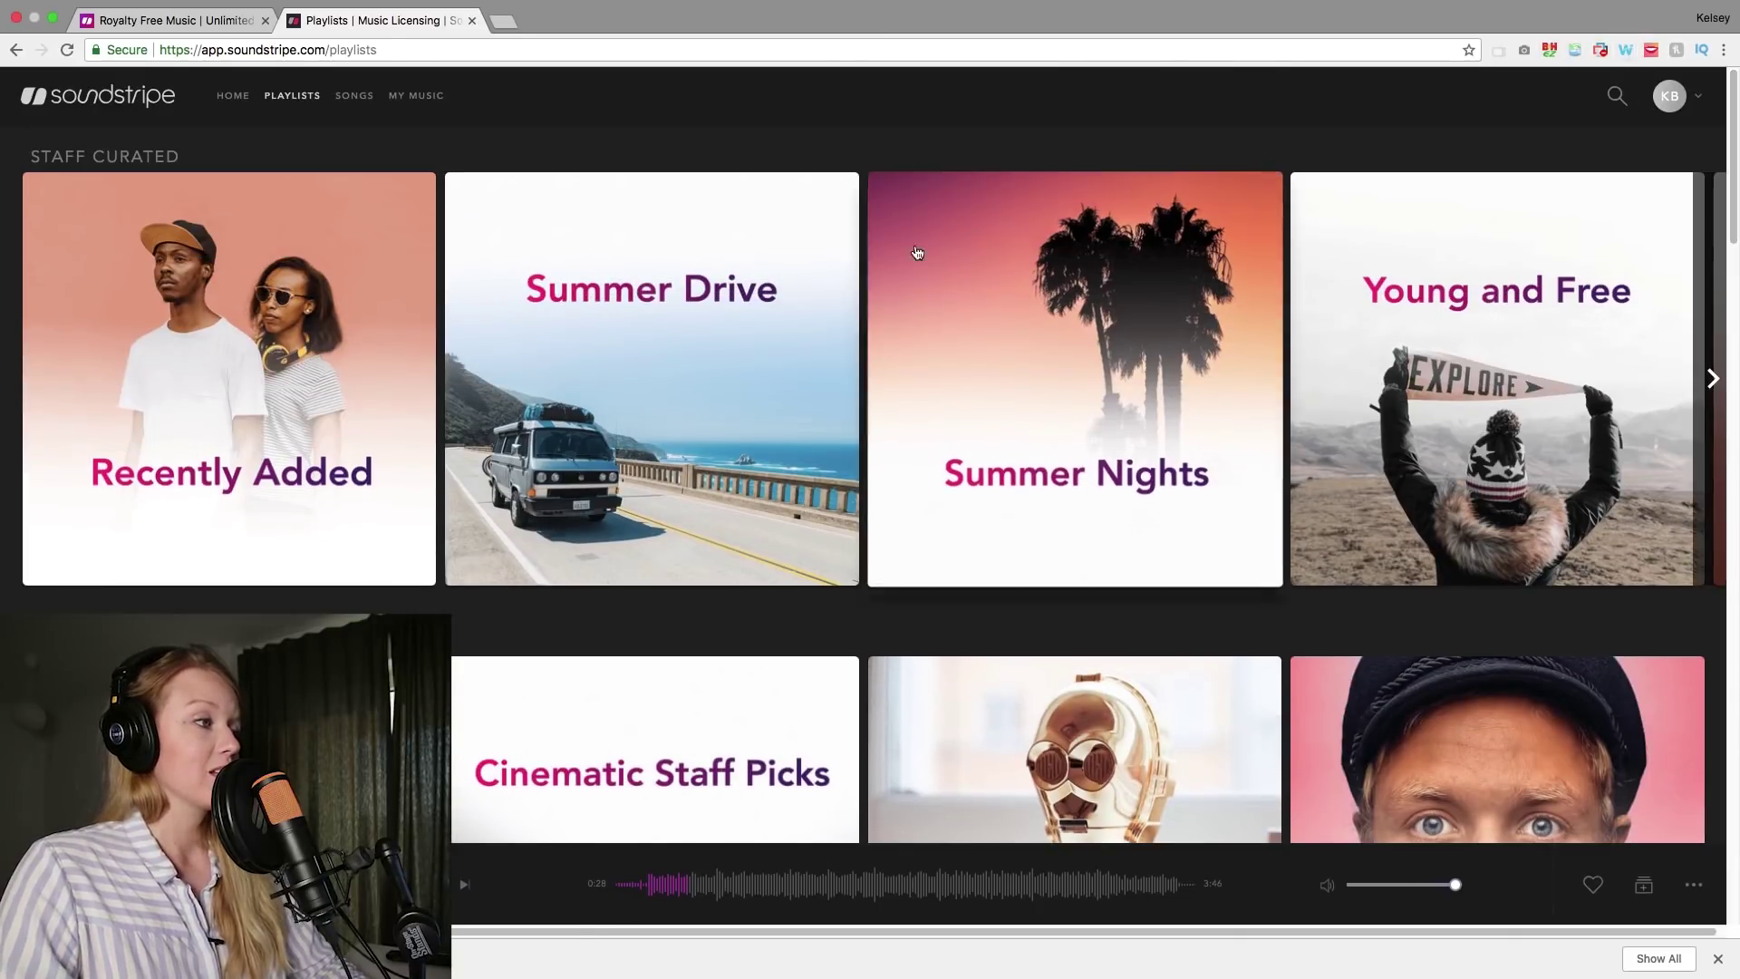
{"action": "left_click", "coordinate": [686, 334]}
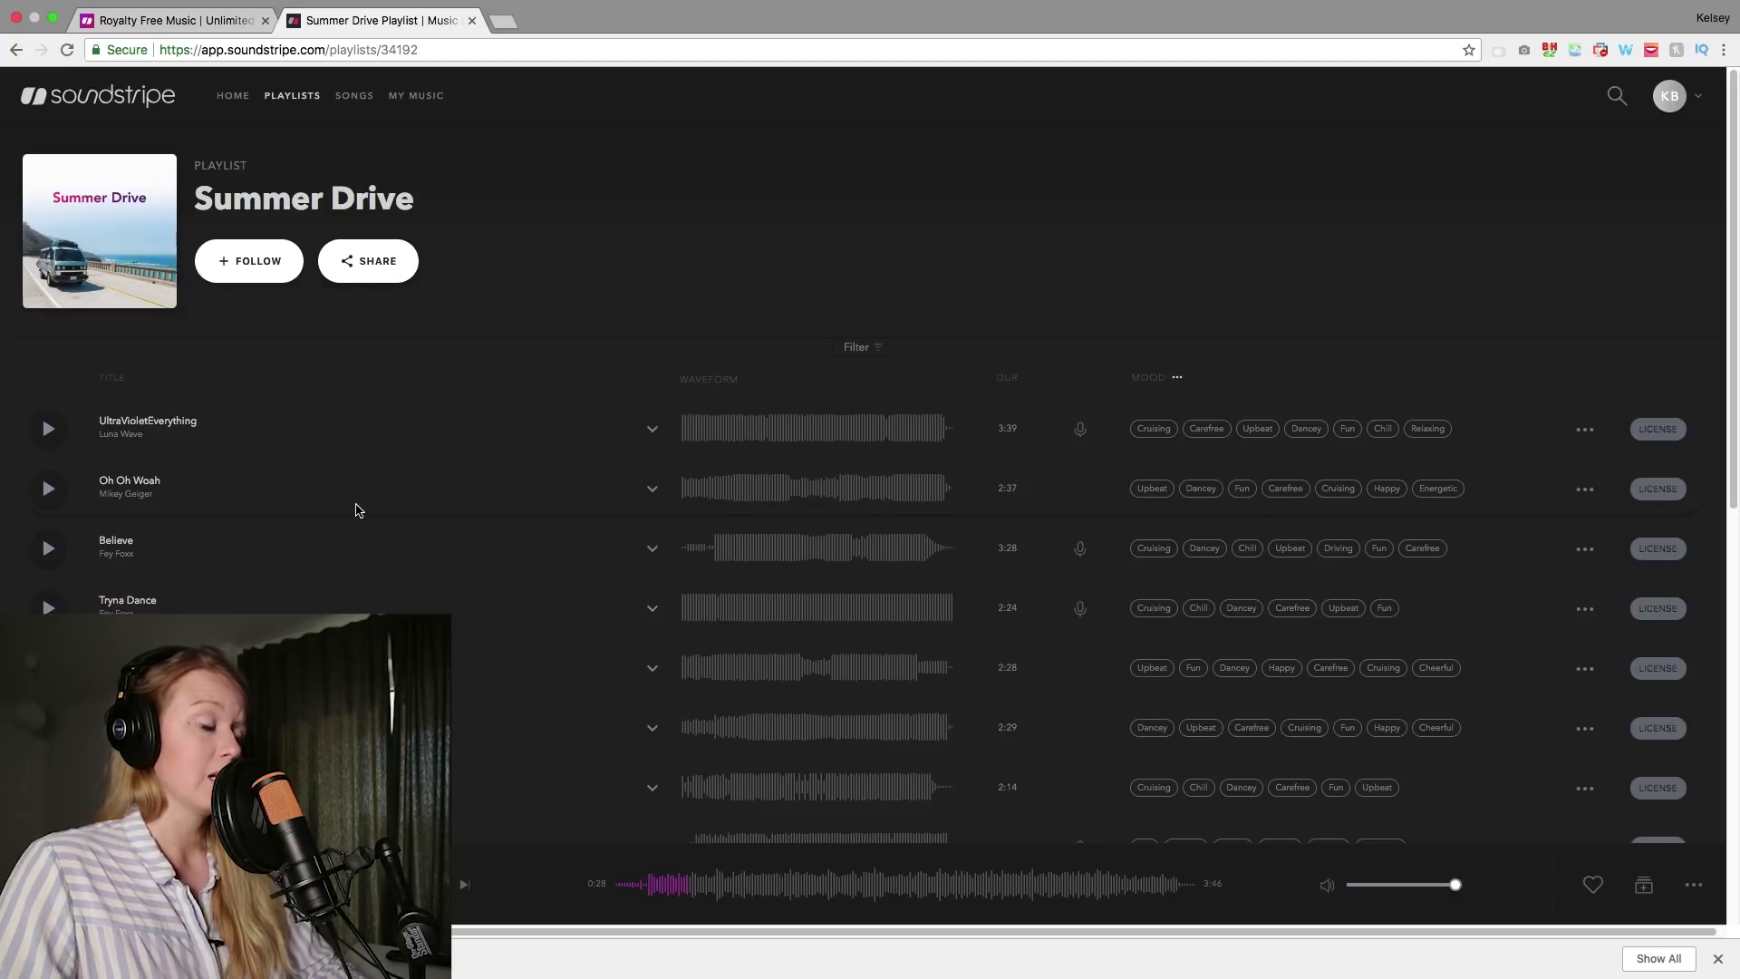
{"action": "scroll", "coordinate": [356, 512], "scroll_direction": "down", "scroll_amount": 1}
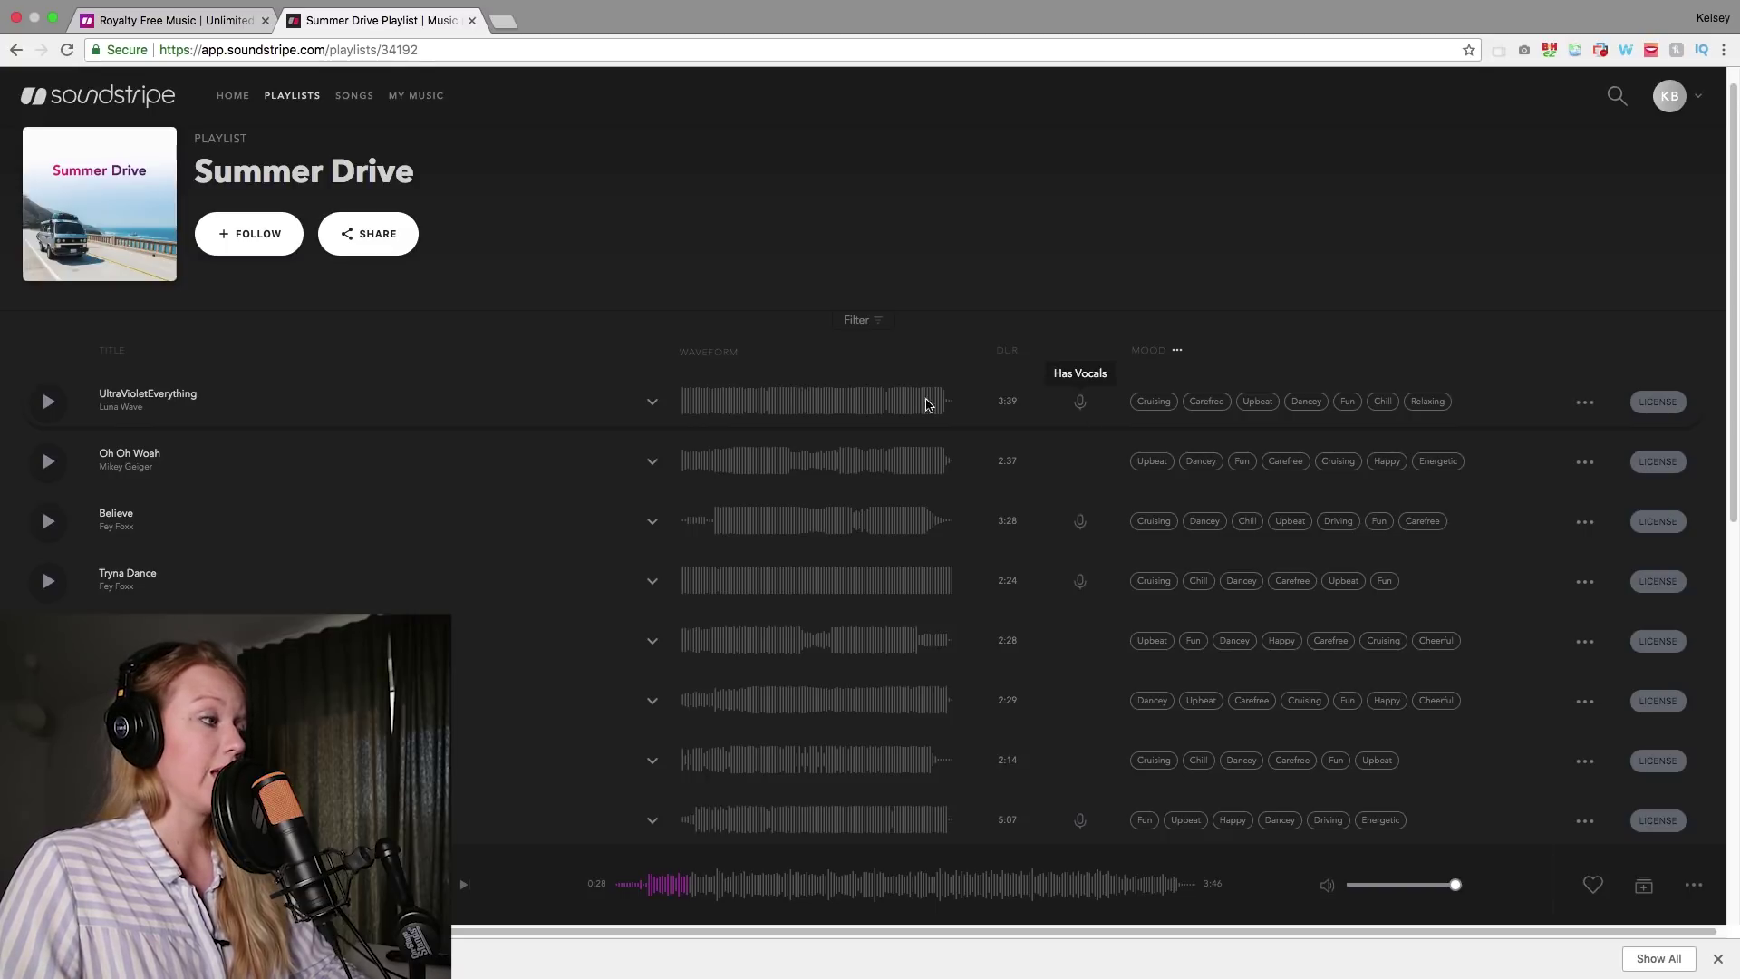
{"action": "left_click", "coordinate": [651, 401]}
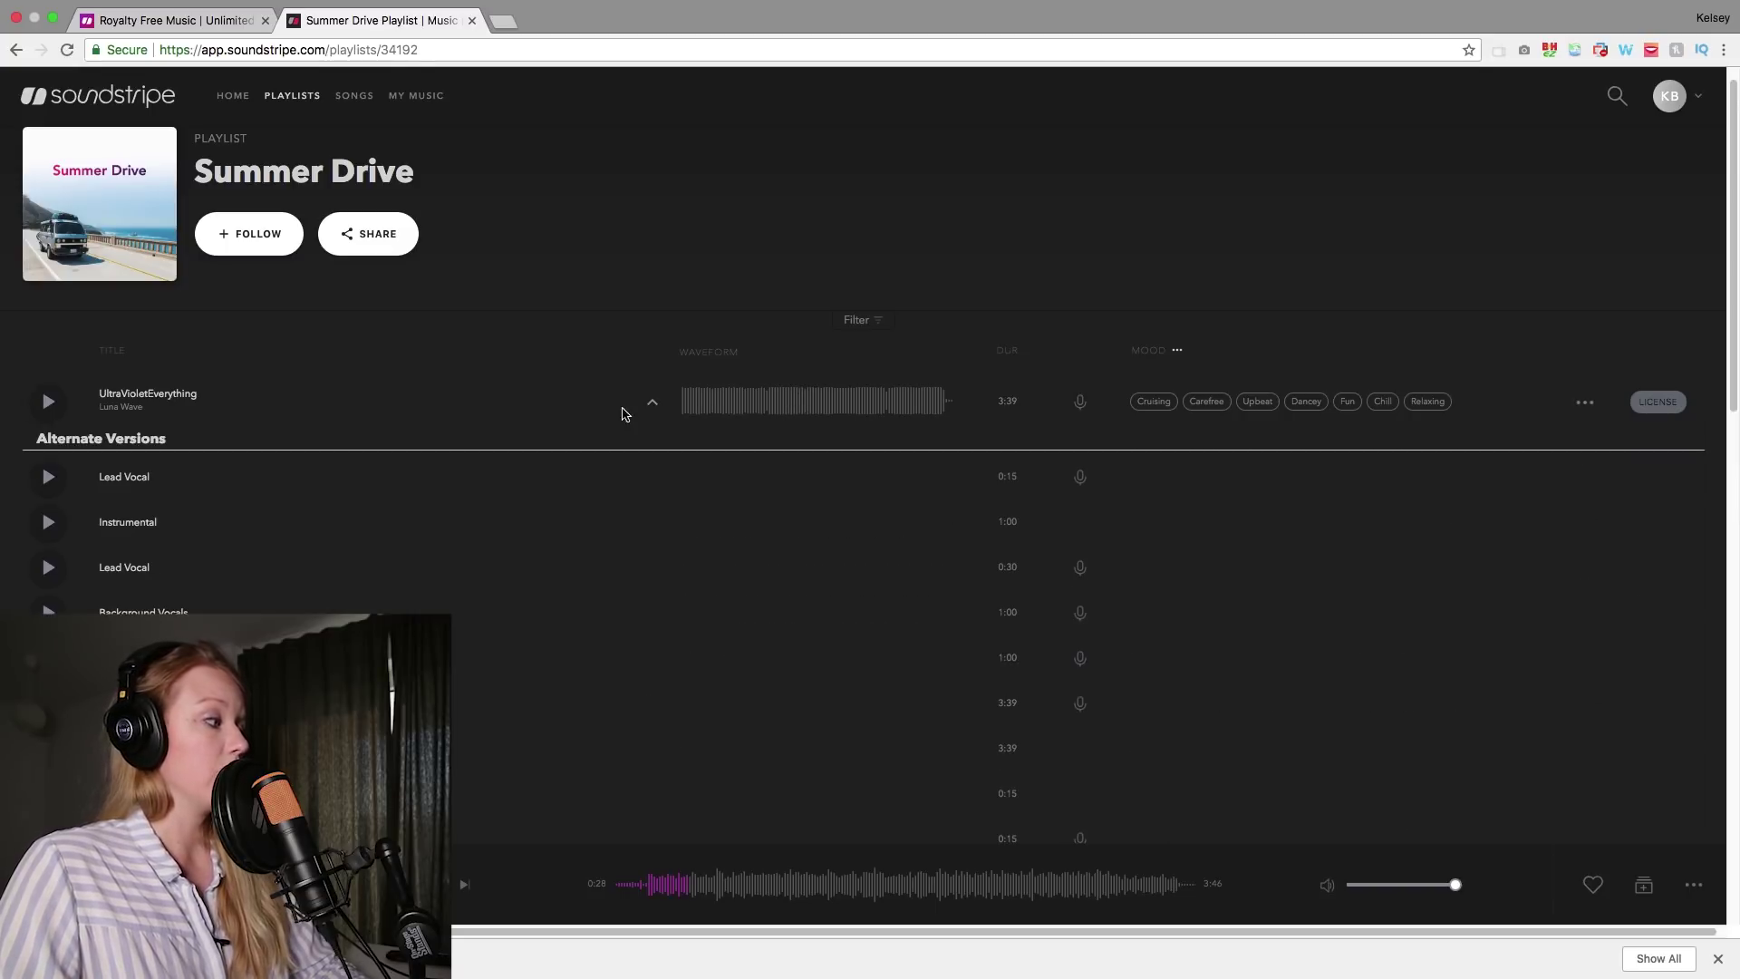
{"action": "scroll", "coordinate": [356, 554], "scroll_direction": "down", "scroll_amount": 2}
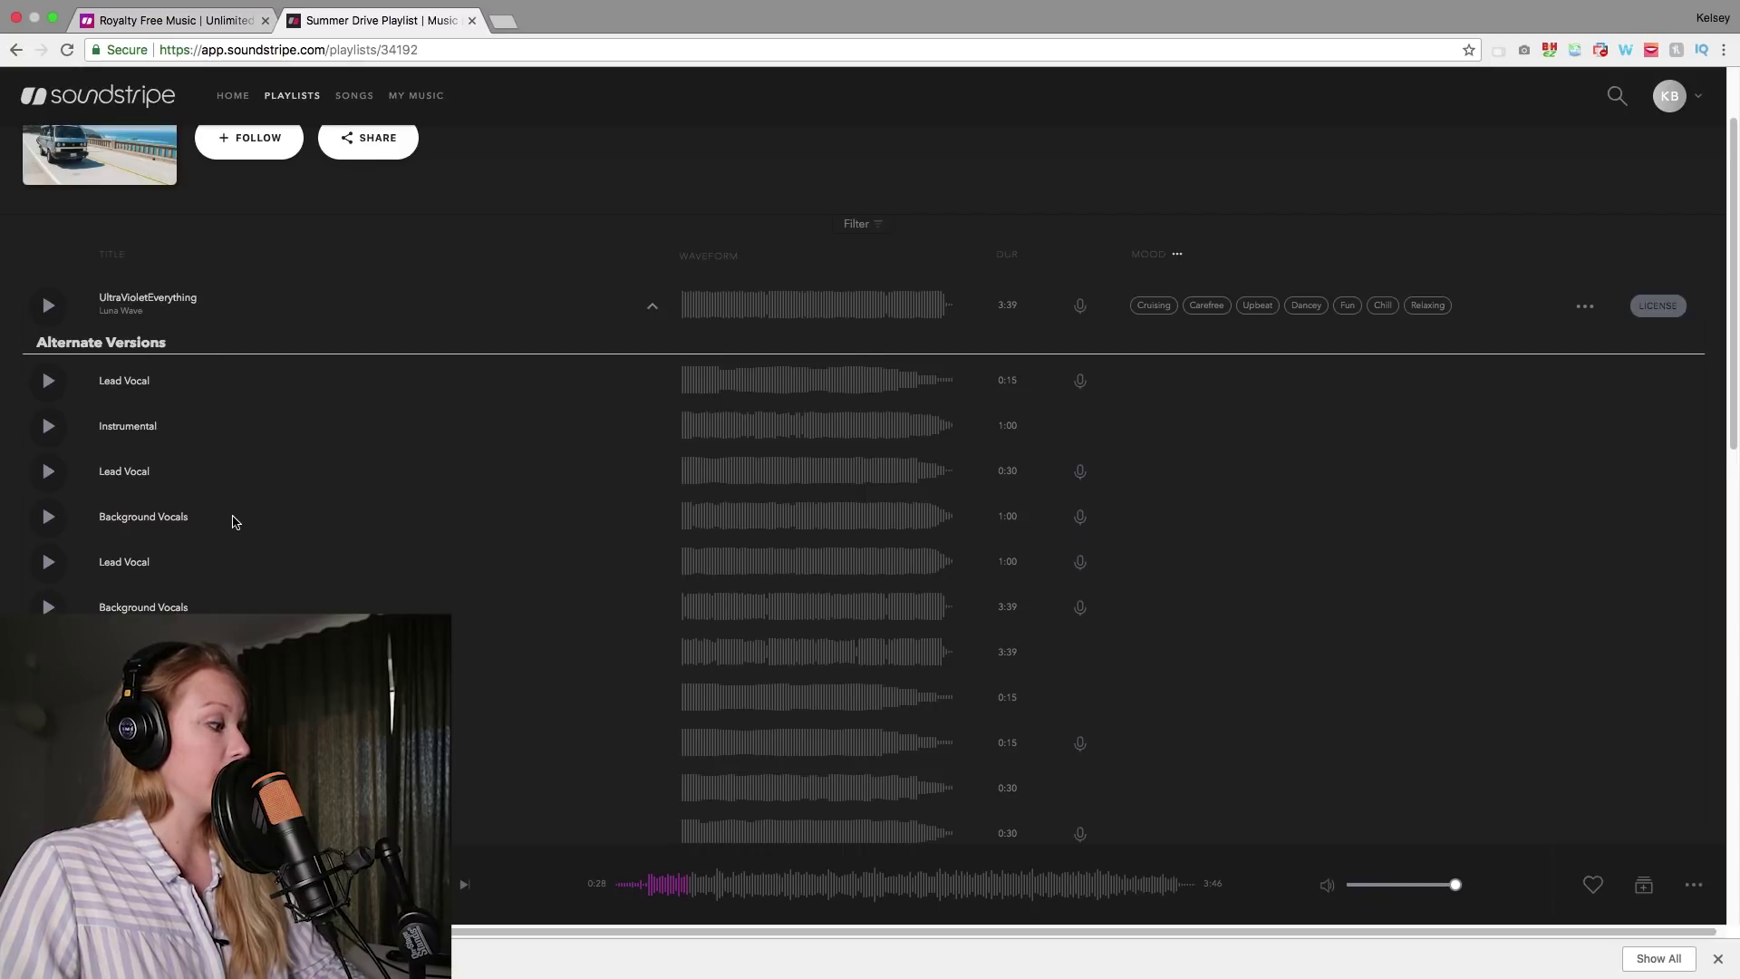
{"action": "scroll", "coordinate": [232, 521], "scroll_direction": "down", "scroll_amount": 1}
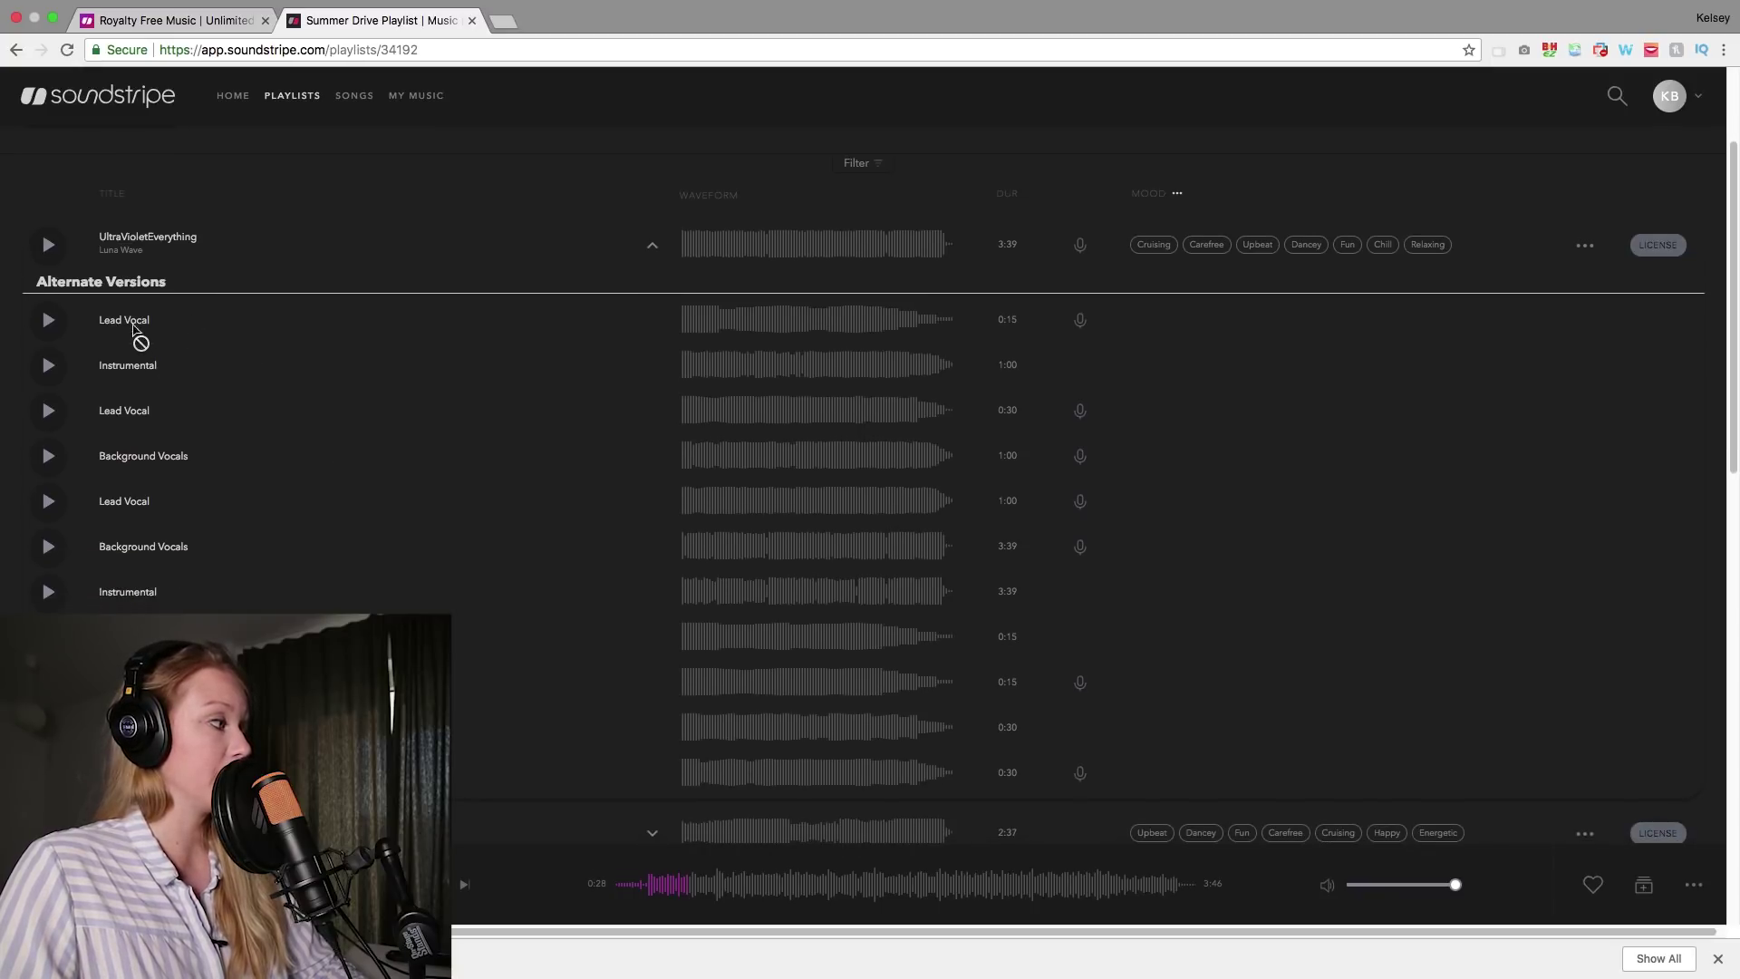
{"action": "left_click_drag", "start_coordinate": [133, 329], "coordinate": [145, 323]}
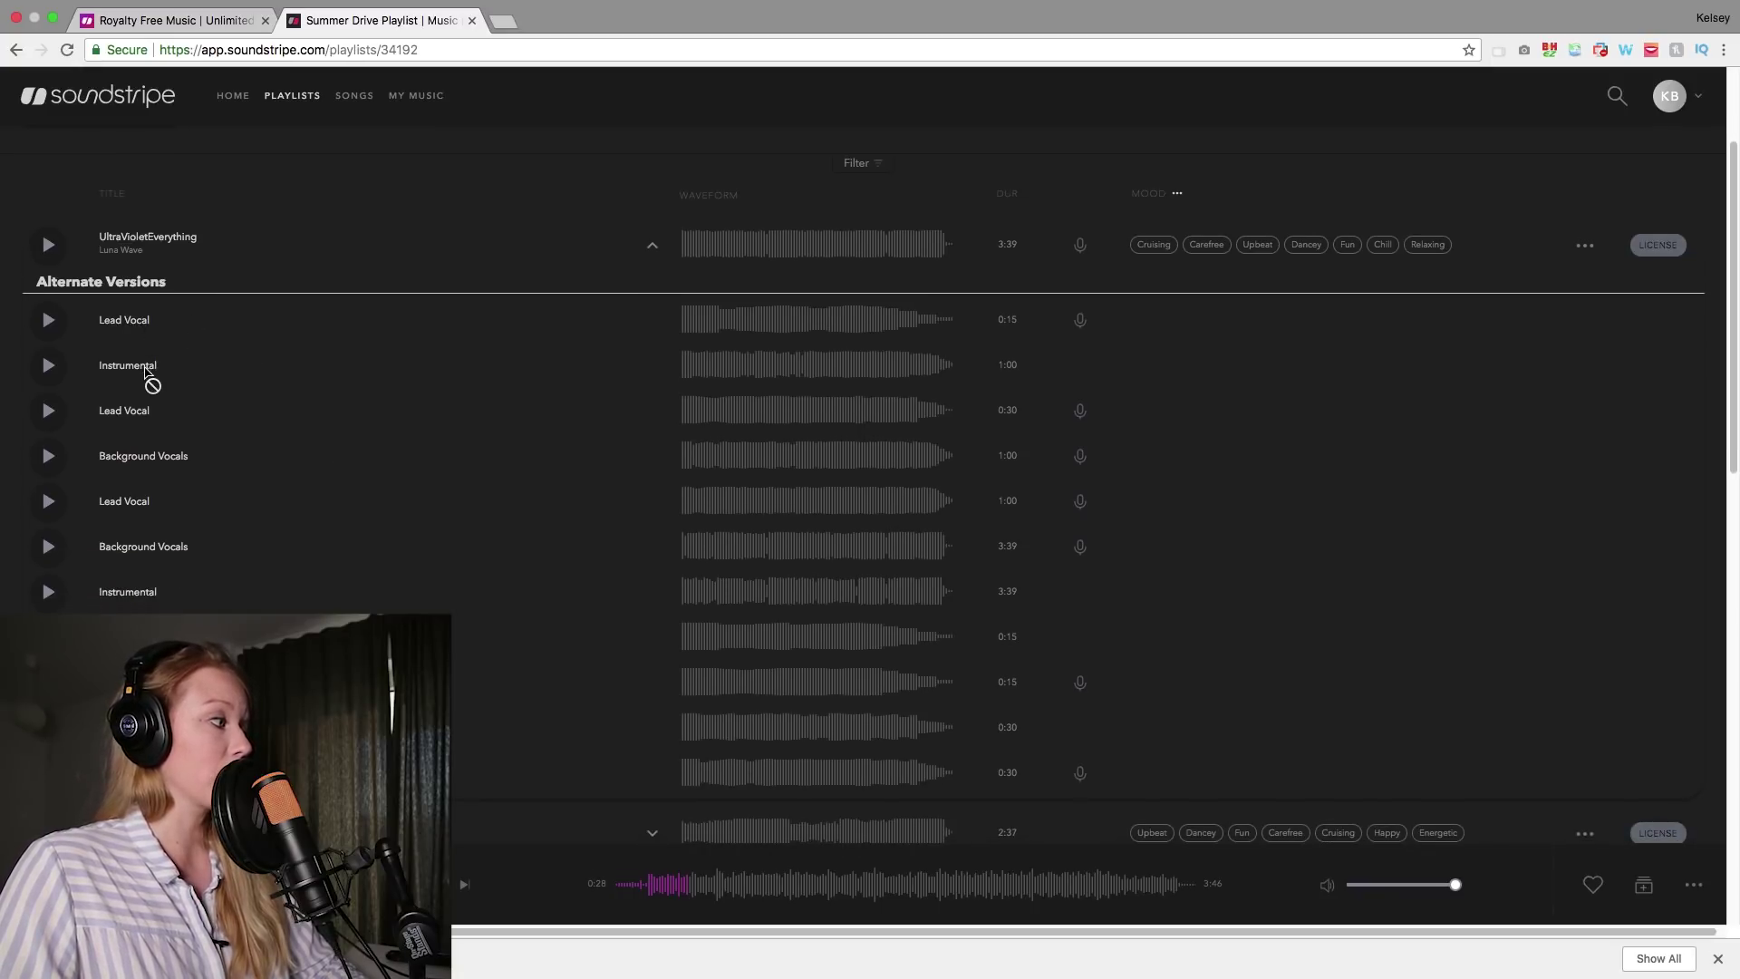
{"action": "left_click_drag", "start_coordinate": [146, 326], "coordinate": [159, 376]}
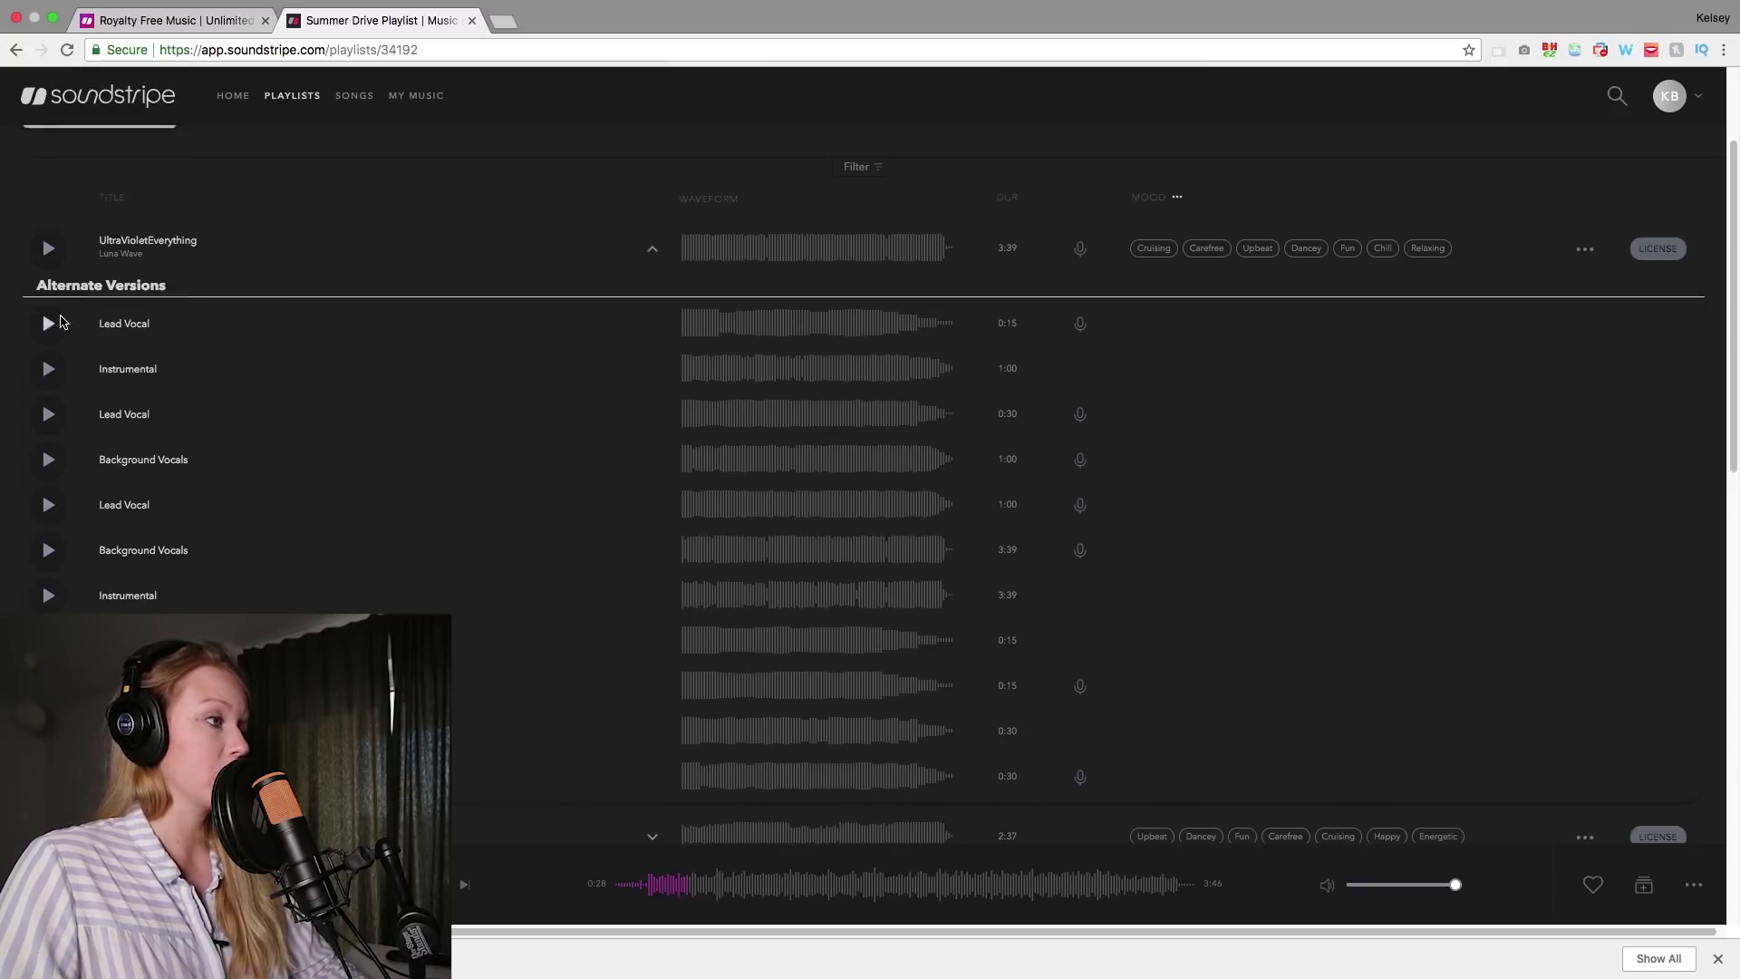
{"action": "scroll", "coordinate": [61, 321], "scroll_direction": "up", "scroll_amount": 2}
{"action": "left_click", "coordinate": [654, 383]}
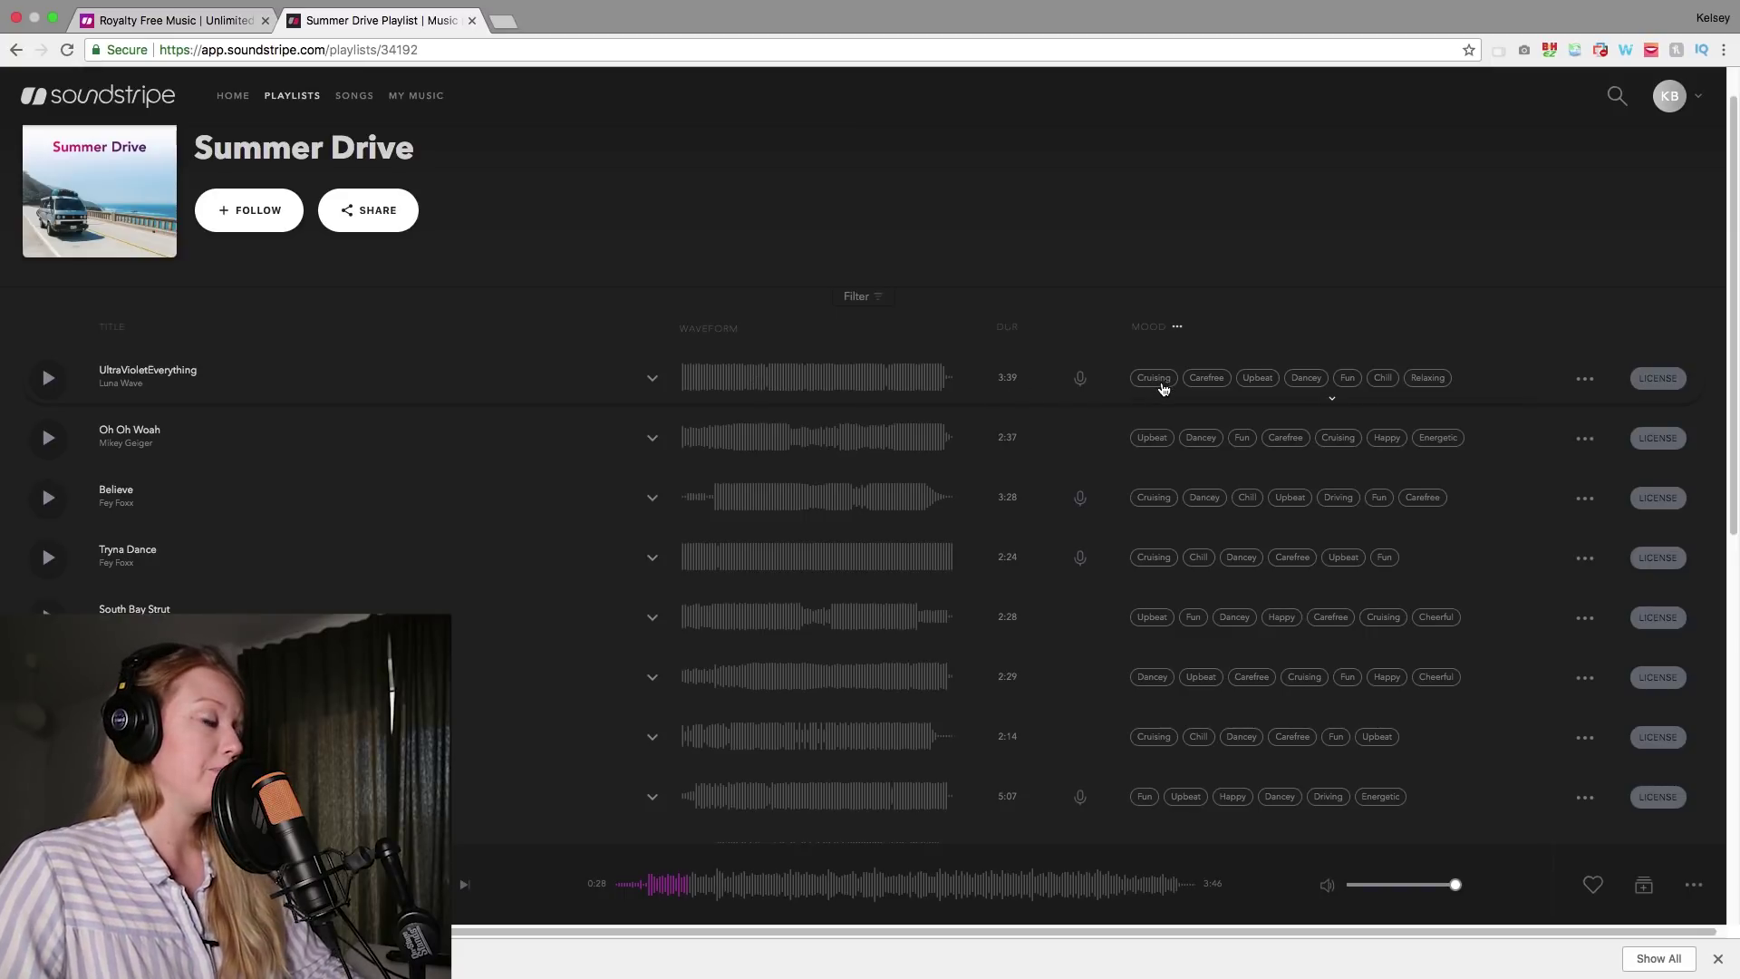
- Preview UltraVioletEverything to 0:12, pause it, and return to the Songs catalog
{"action": "left_click", "coordinate": [49, 382]}
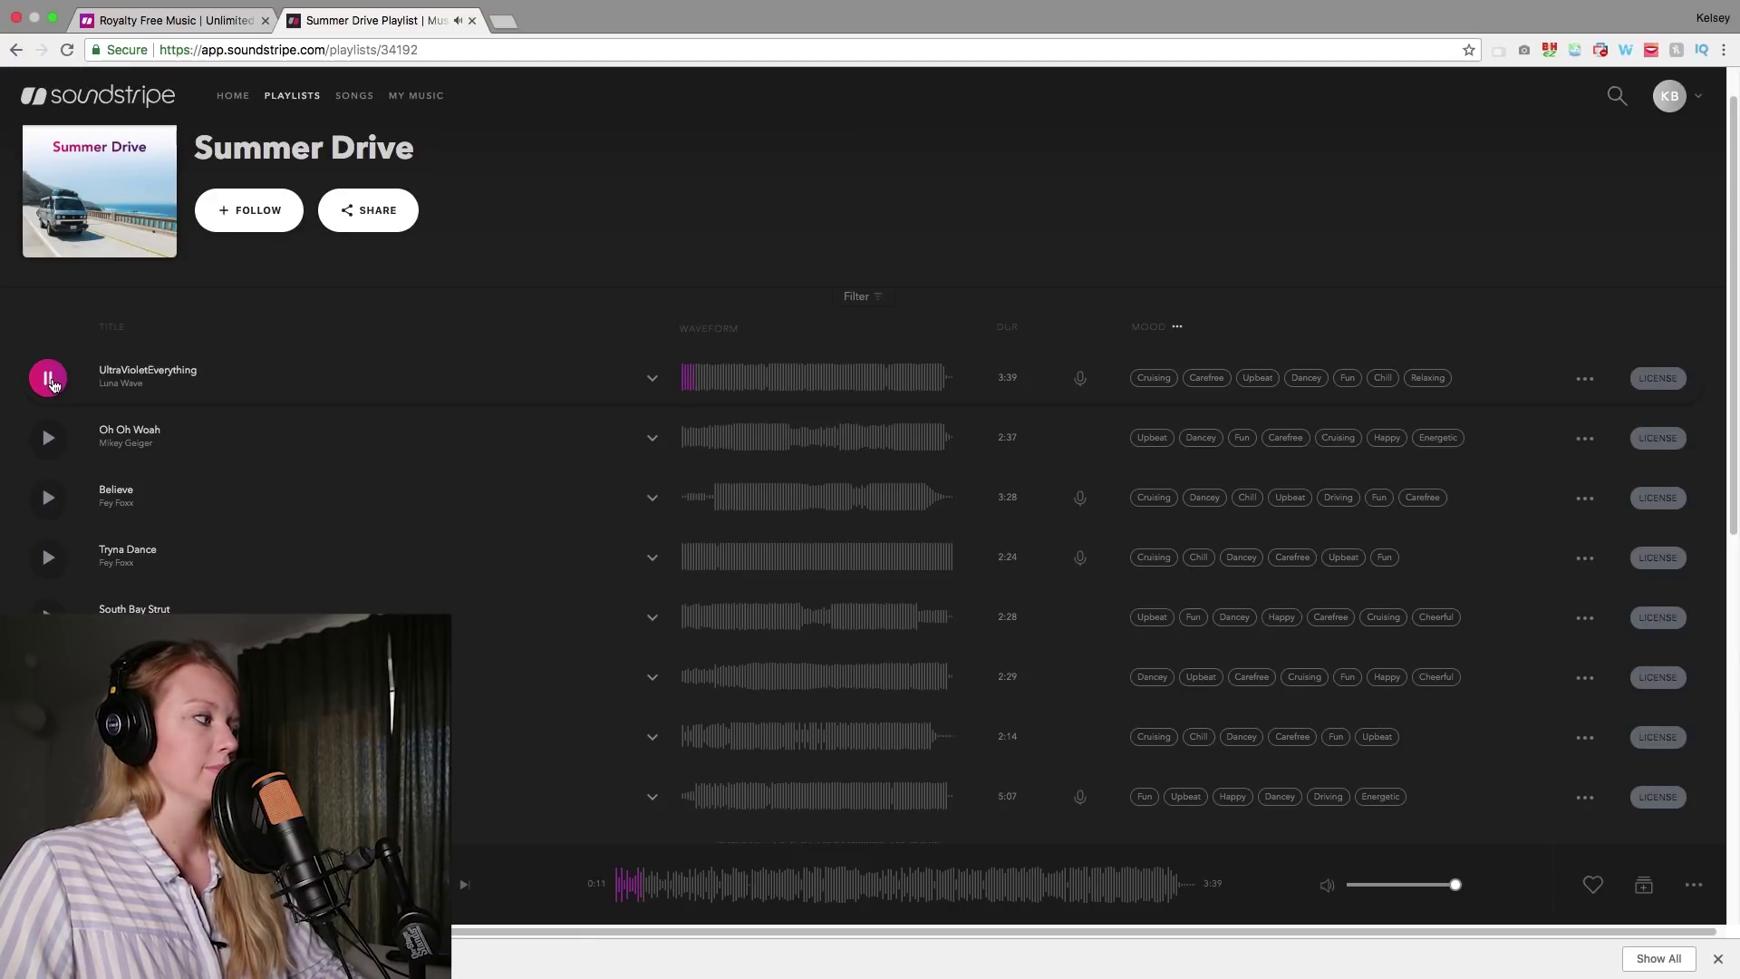
{"action": "left_click", "coordinate": [49, 379]}
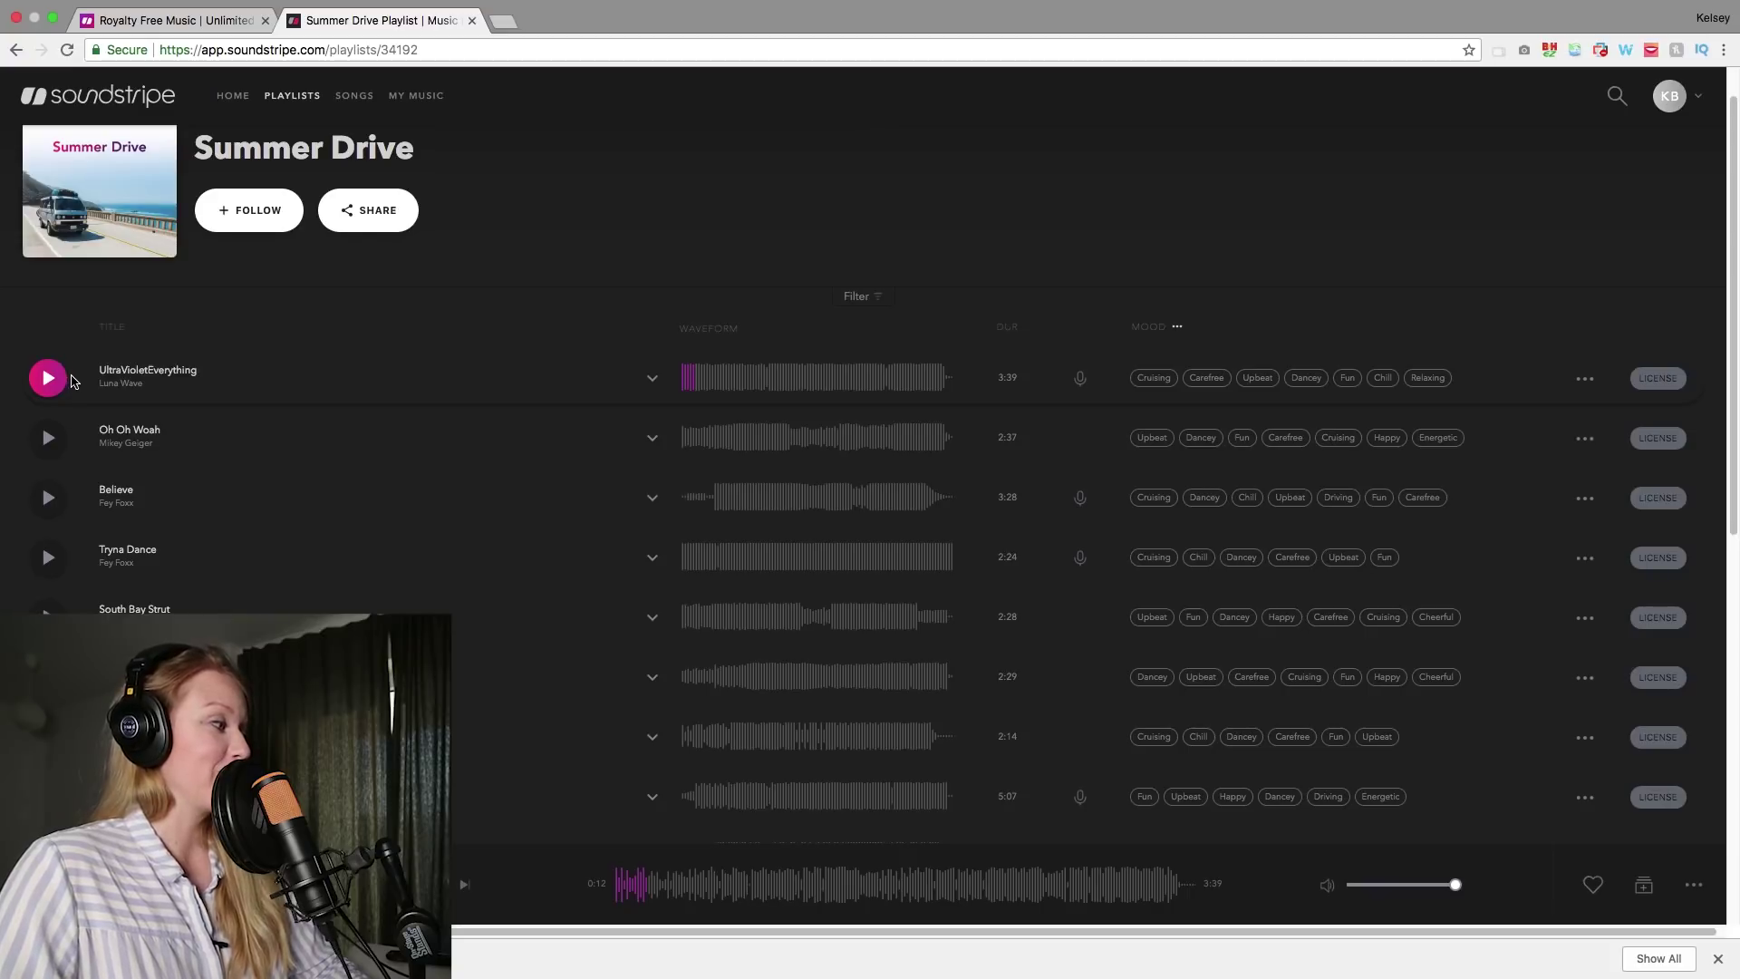
{"action": "scroll", "coordinate": [146, 407], "scroll_direction": "down", "scroll_amount": 2}
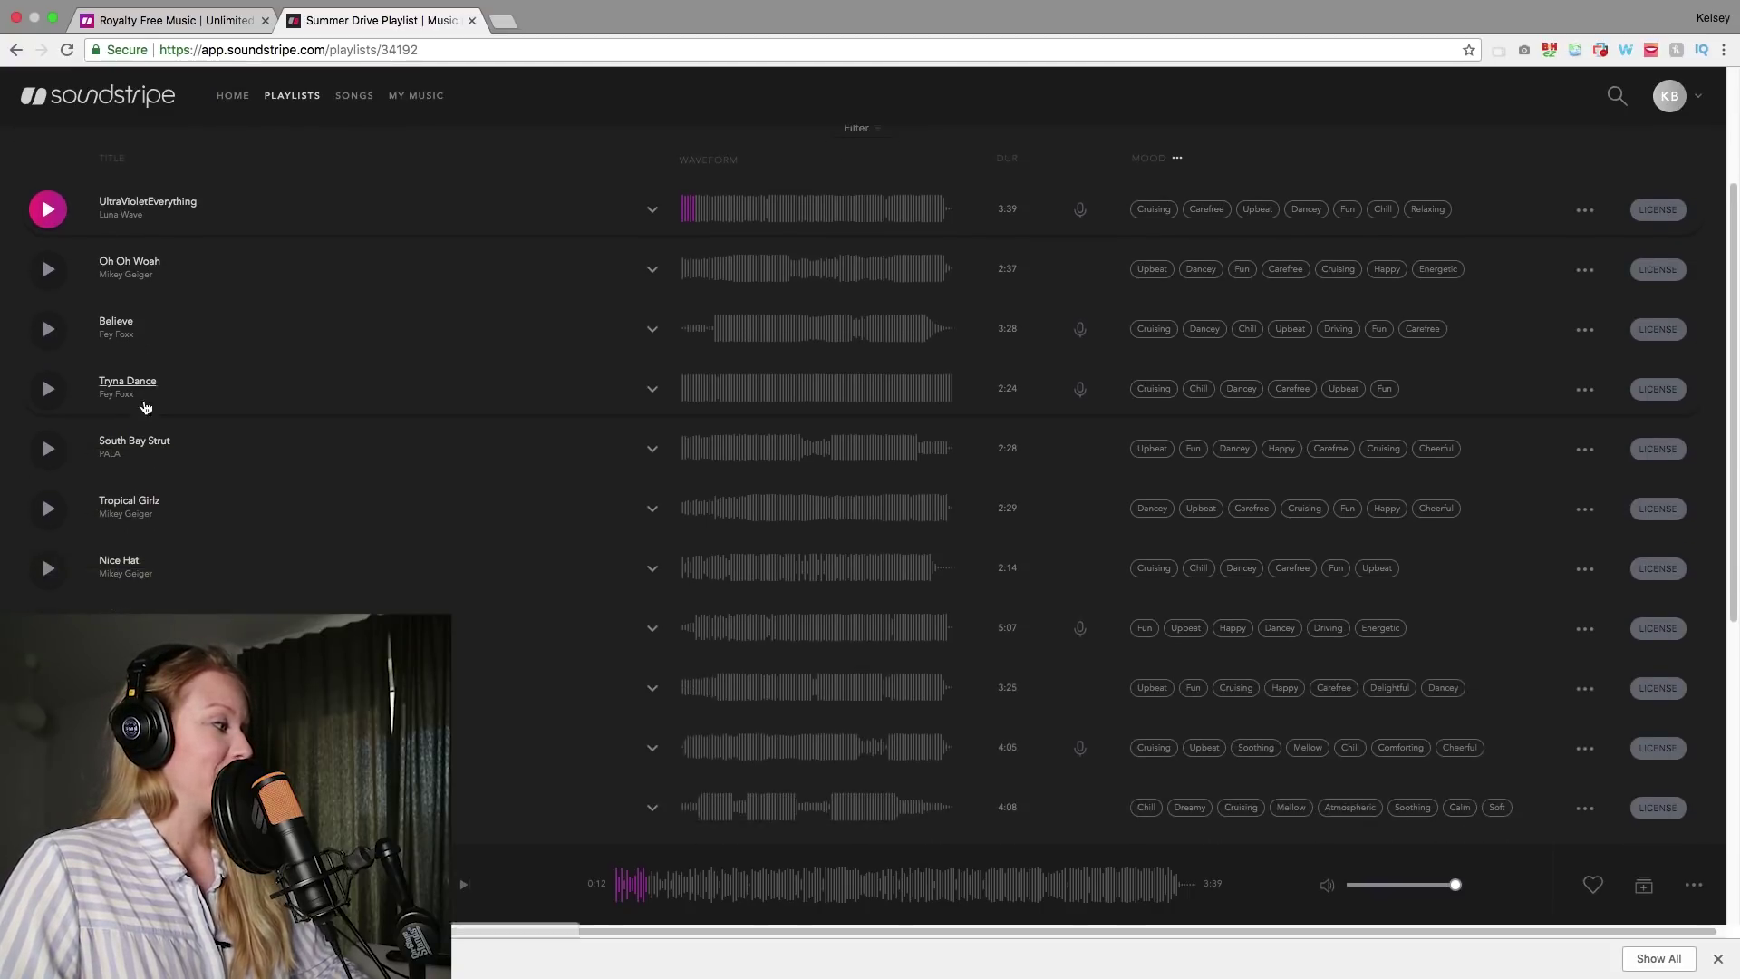
{"action": "scroll", "coordinate": [146, 404], "scroll_direction": "up", "scroll_amount": 3}
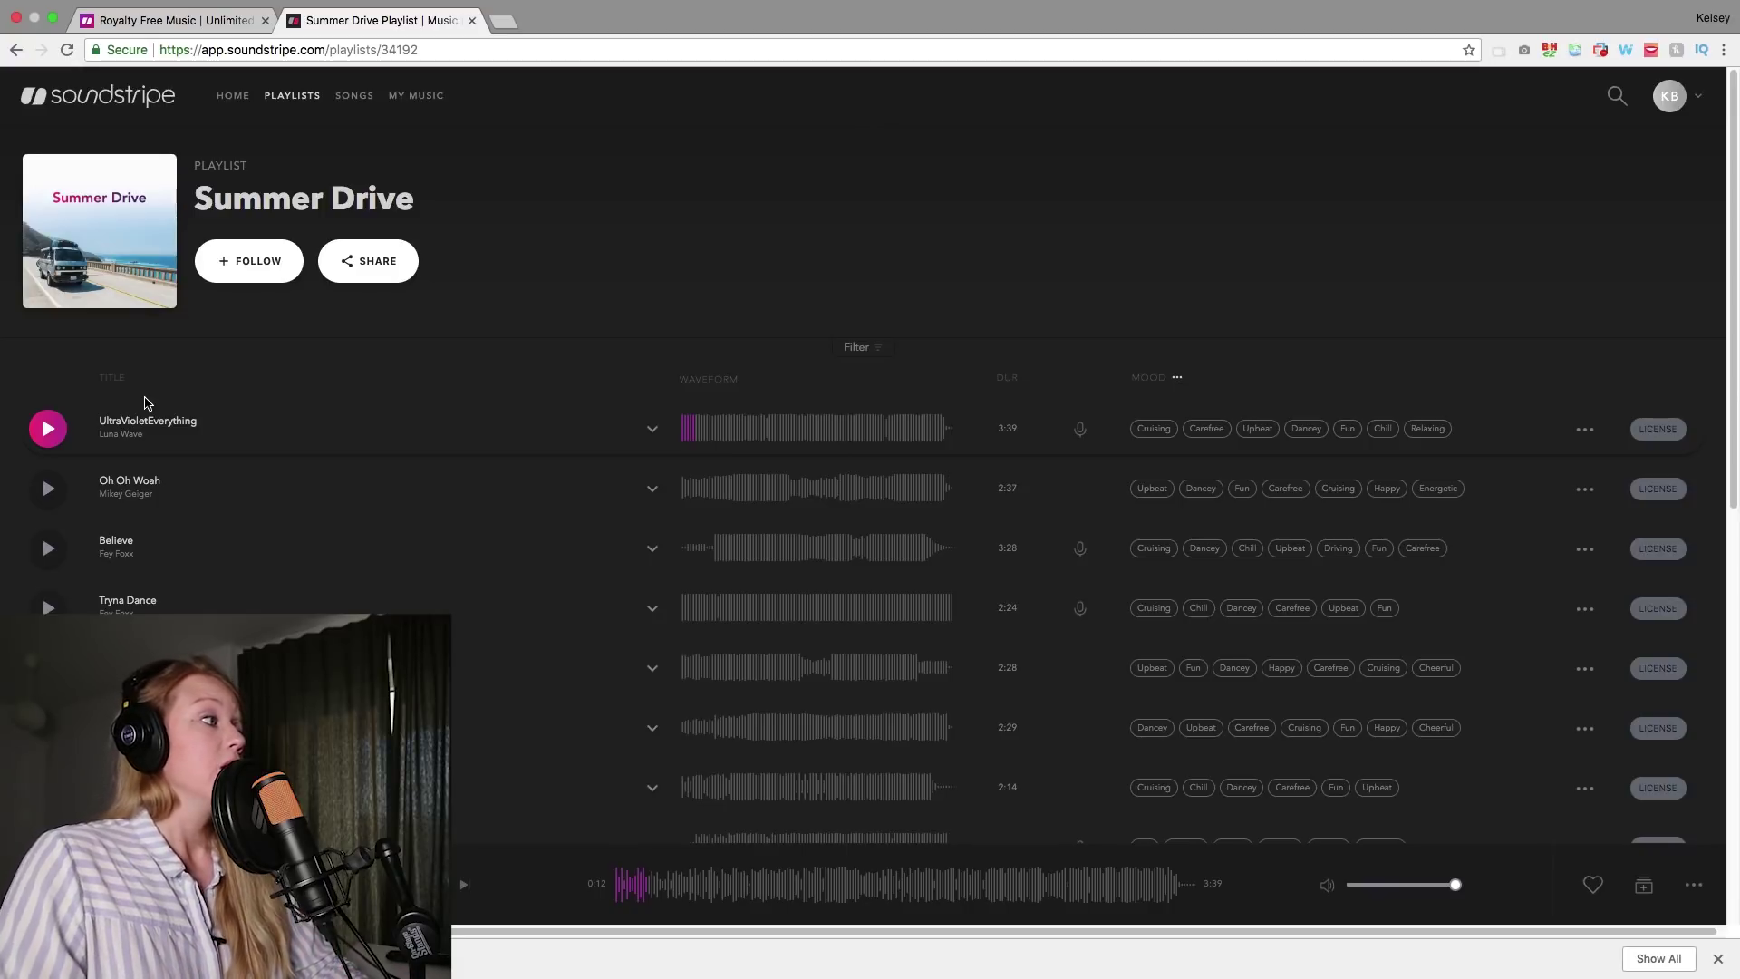
{"action": "left_click", "coordinate": [357, 98]}
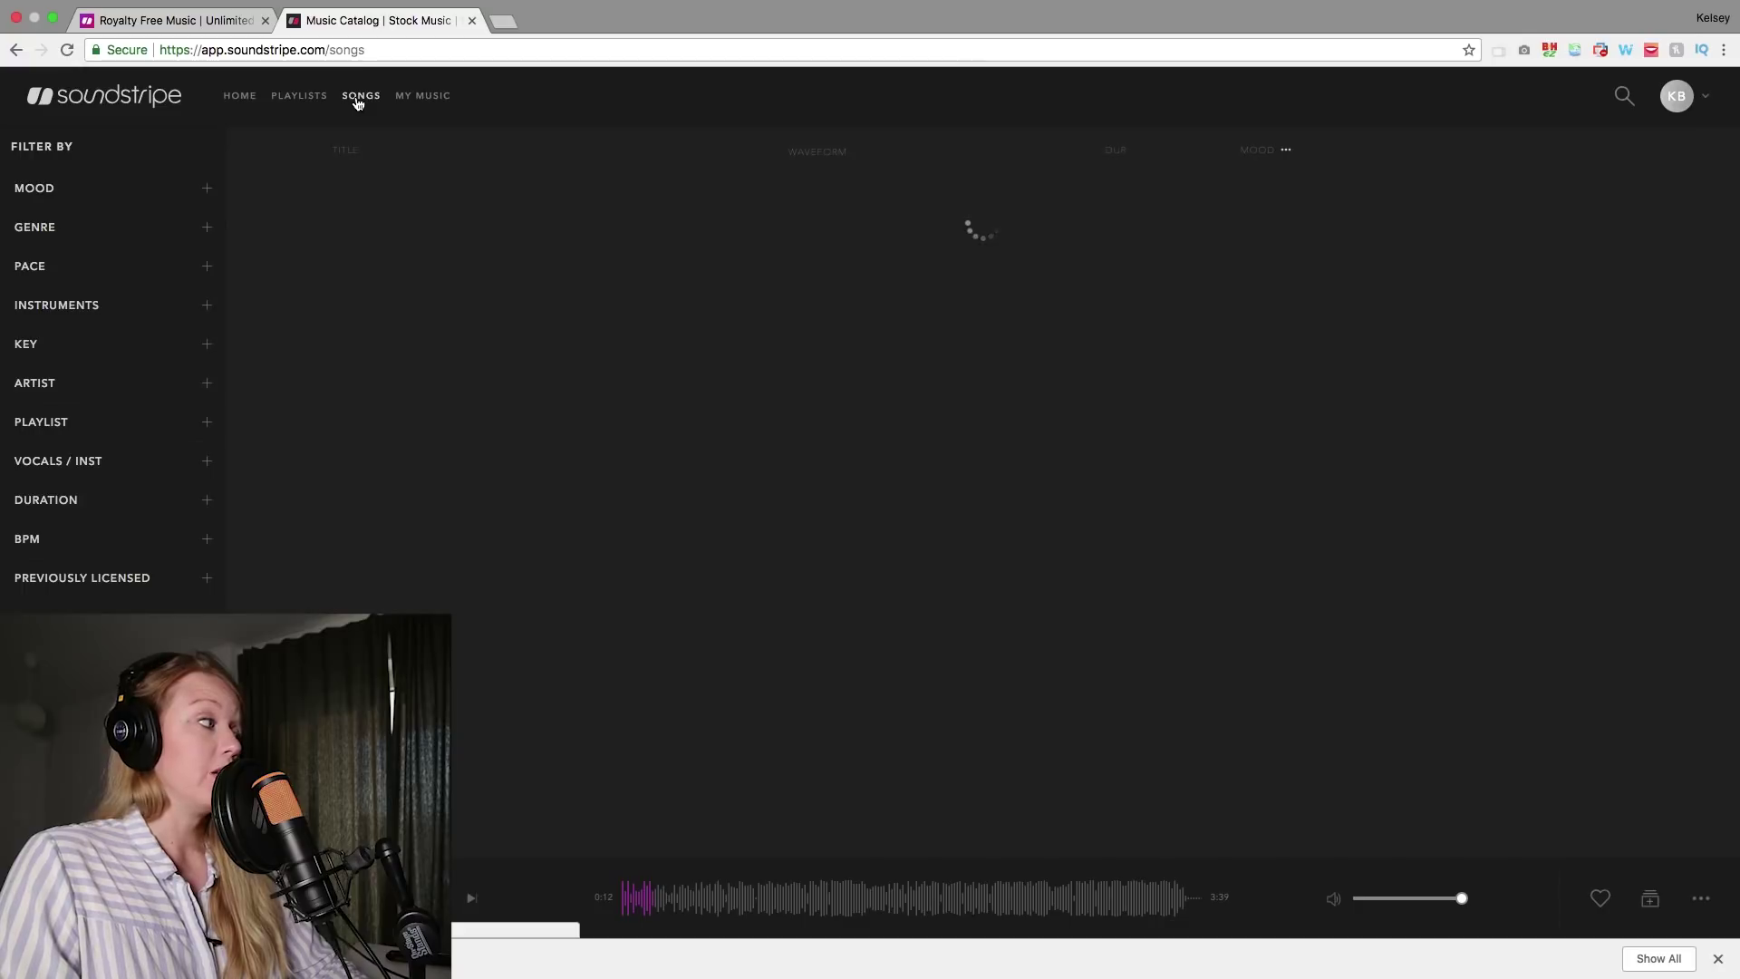
- Filter the catalog to Happy mood and Electronic genre
{"action": "left_click", "coordinate": [130, 191]}
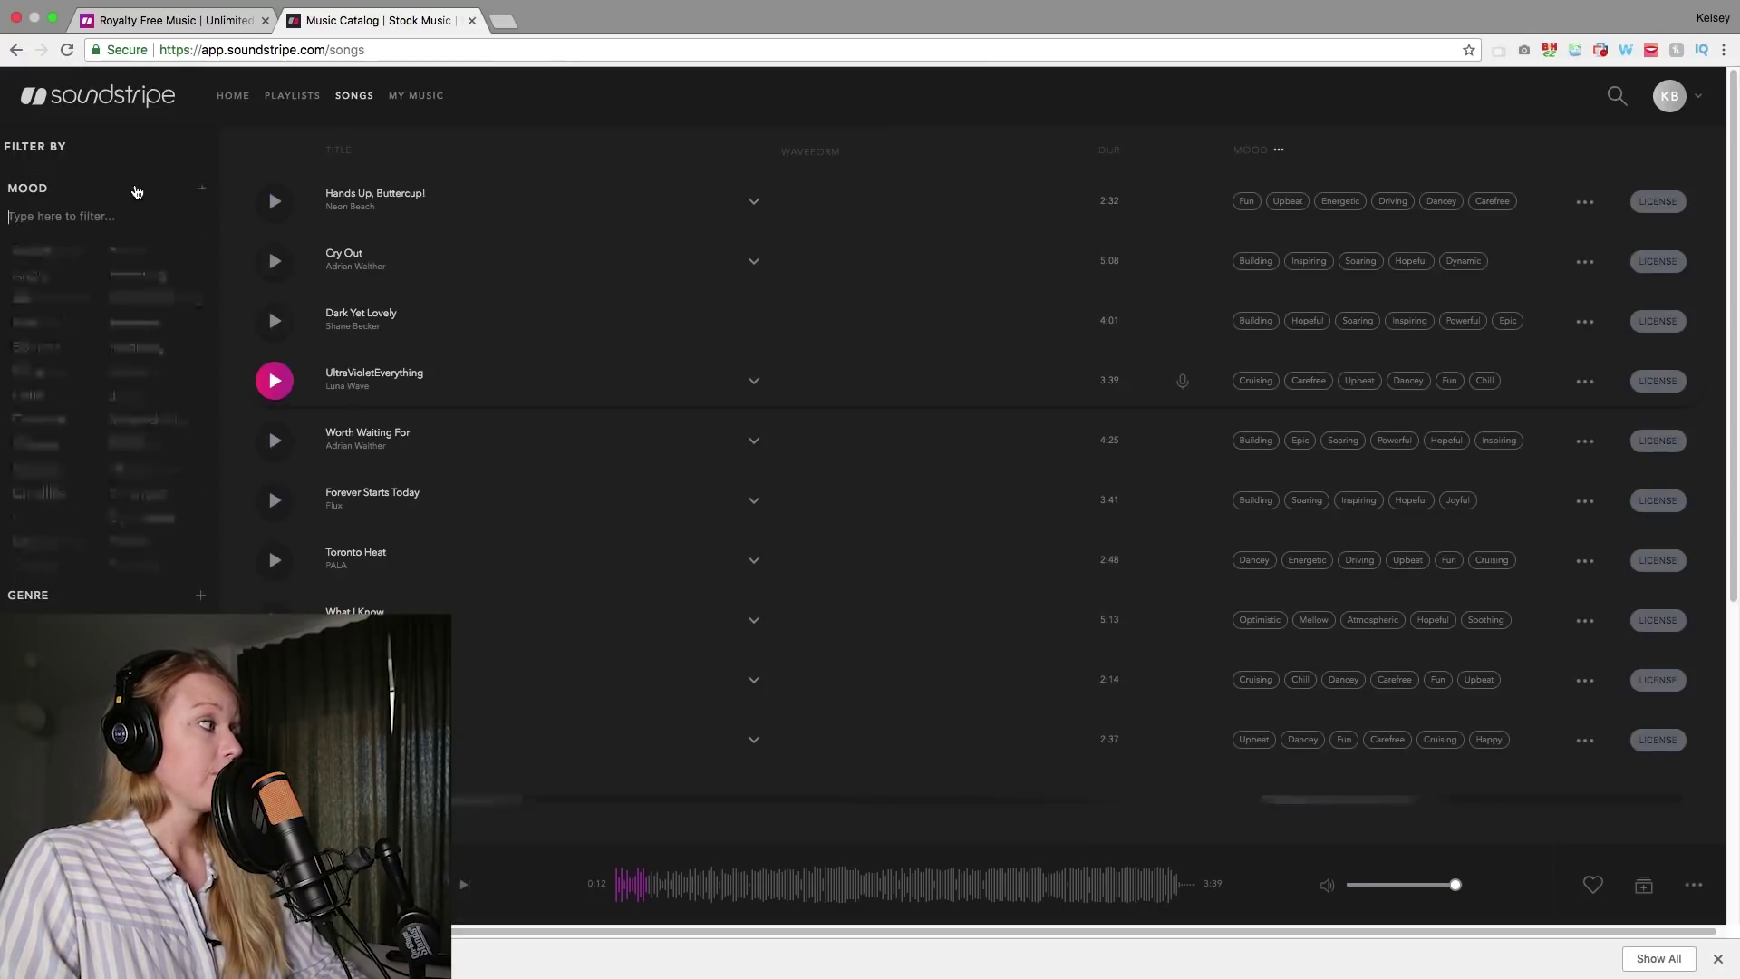
{"action": "left_click", "coordinate": [130, 250]}
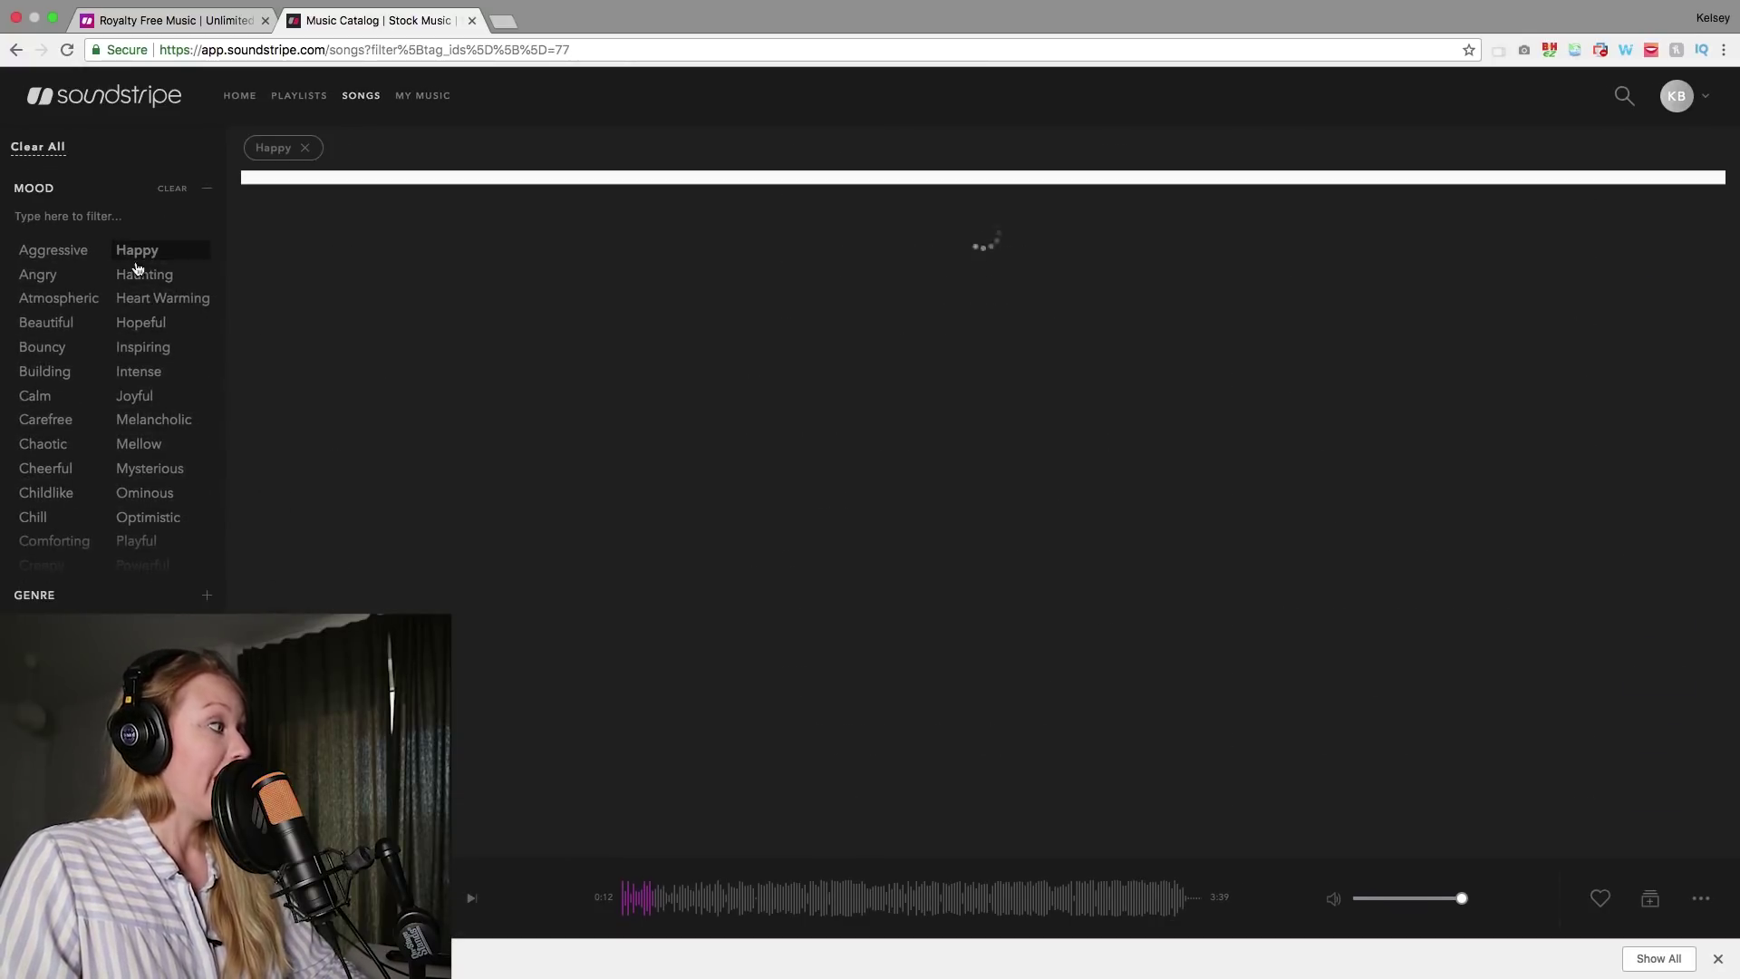
{"action": "left_click", "coordinate": [155, 599]}
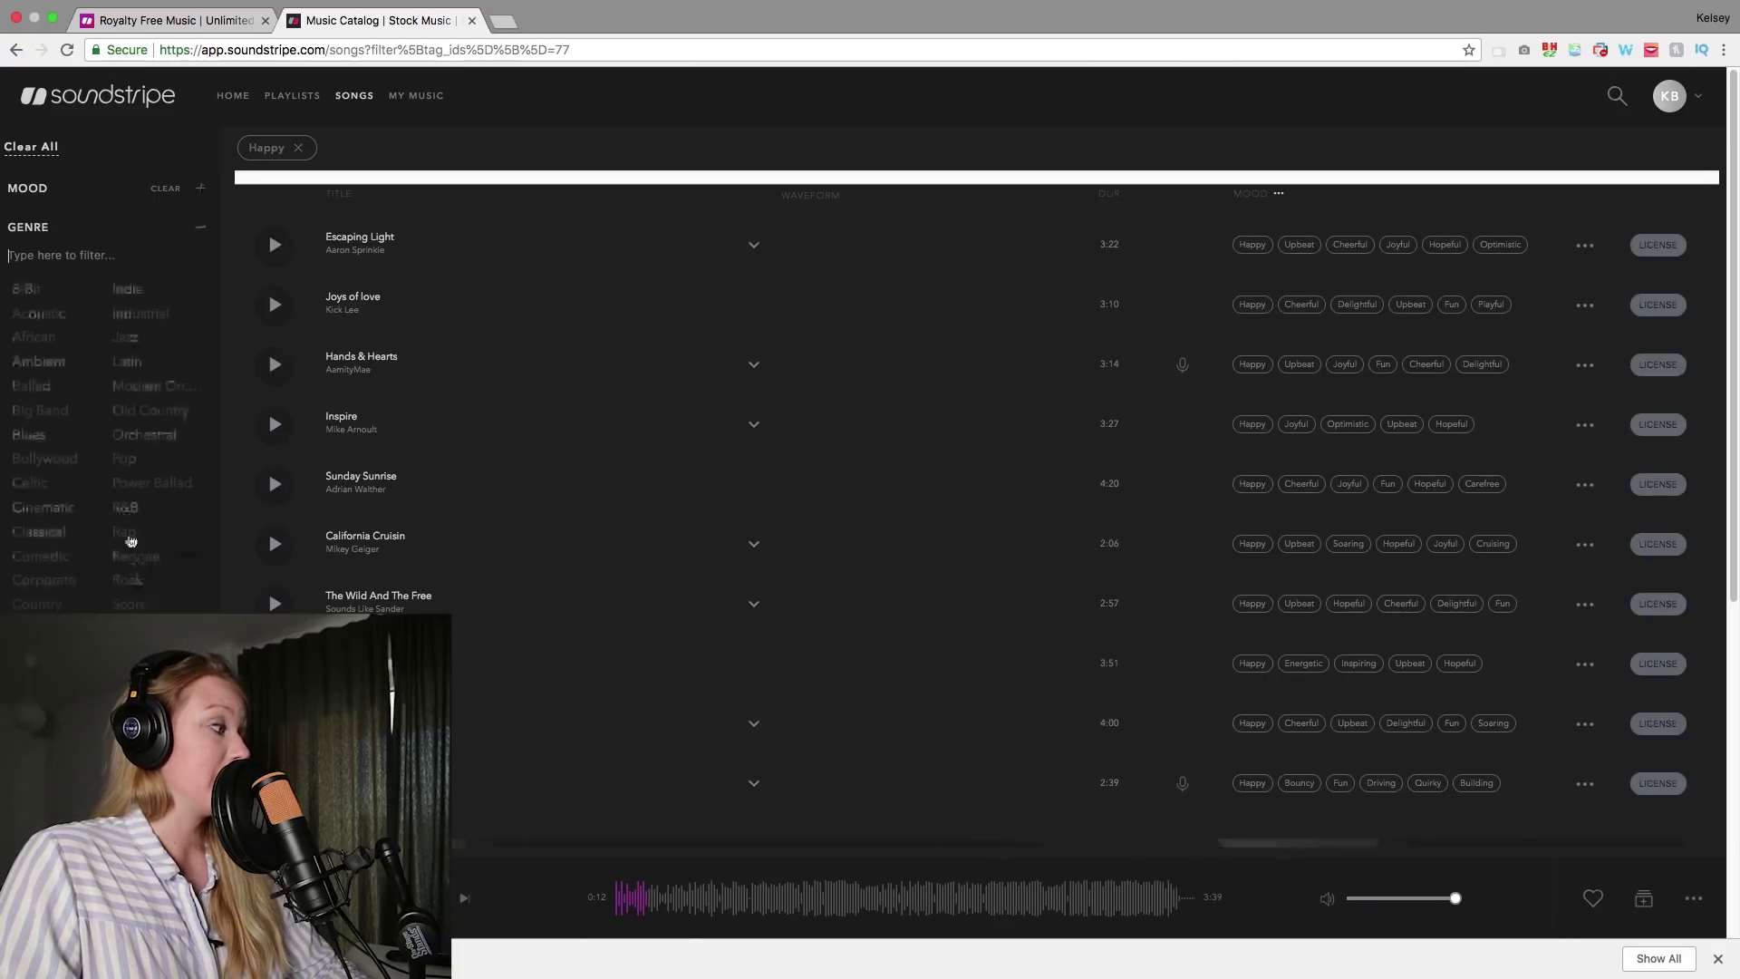
{"action": "left_click", "coordinate": [55, 435]}
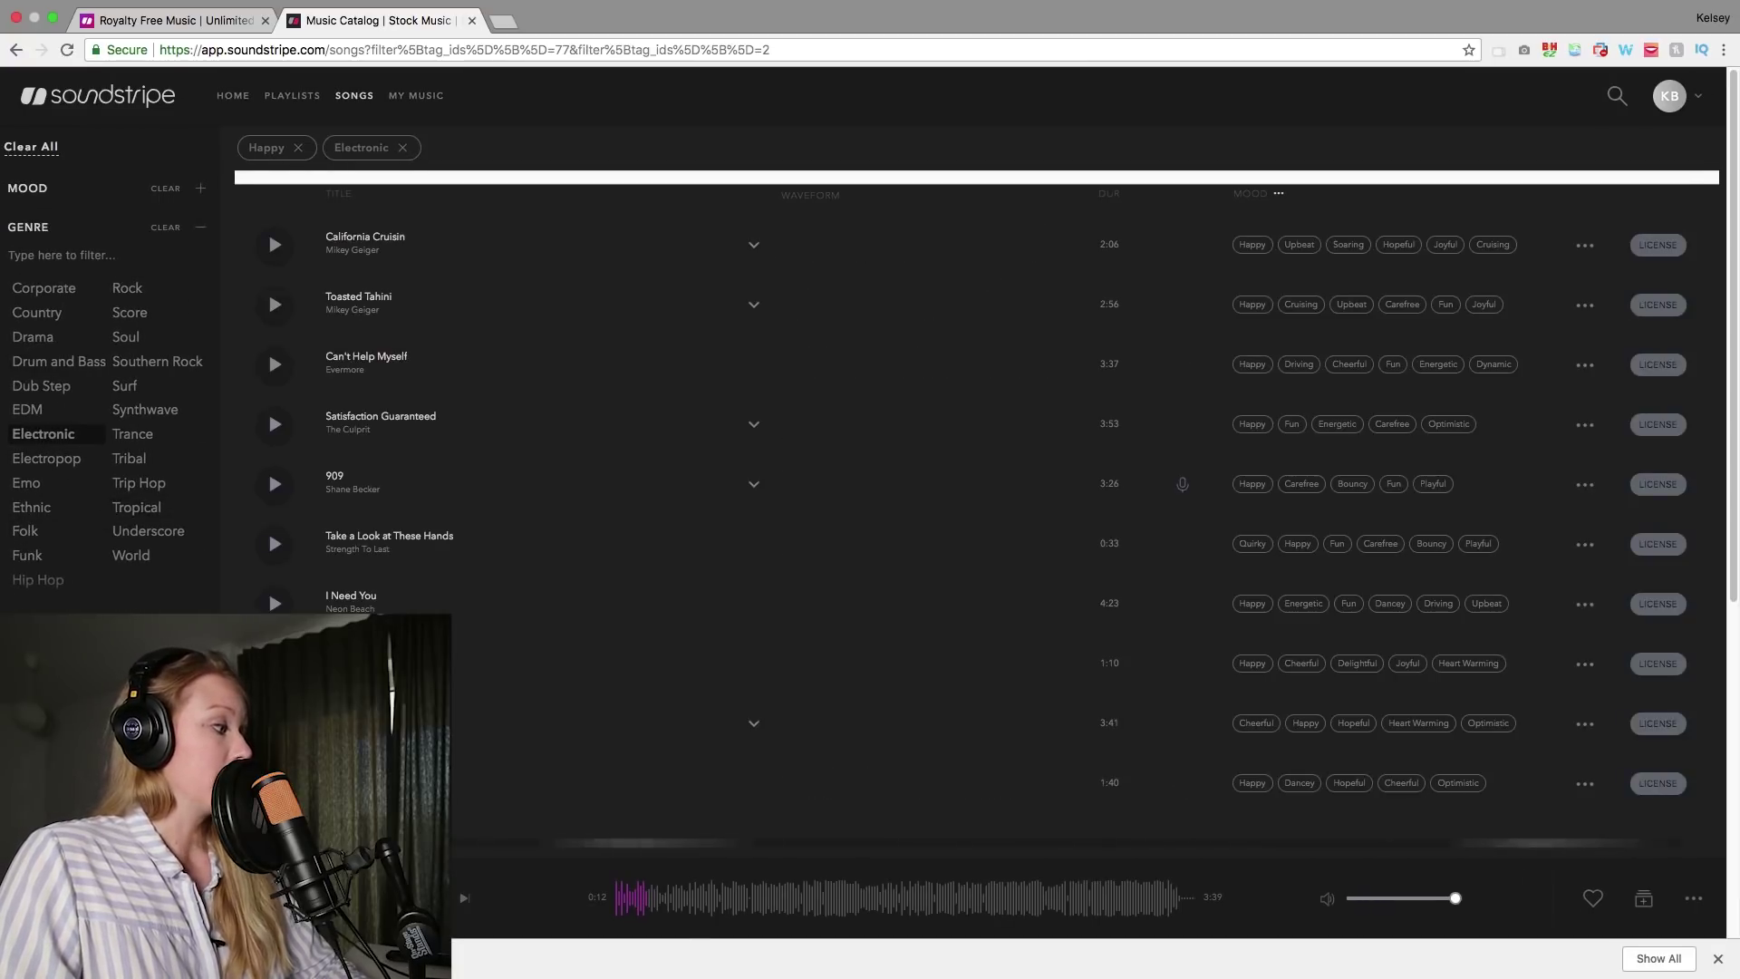
- Add the Moderately Paced filter and expand the Vocals / Inst. options
{"action": "left_click", "coordinate": [42, 616]}
{"action": "left_click", "coordinate": [47, 334]}
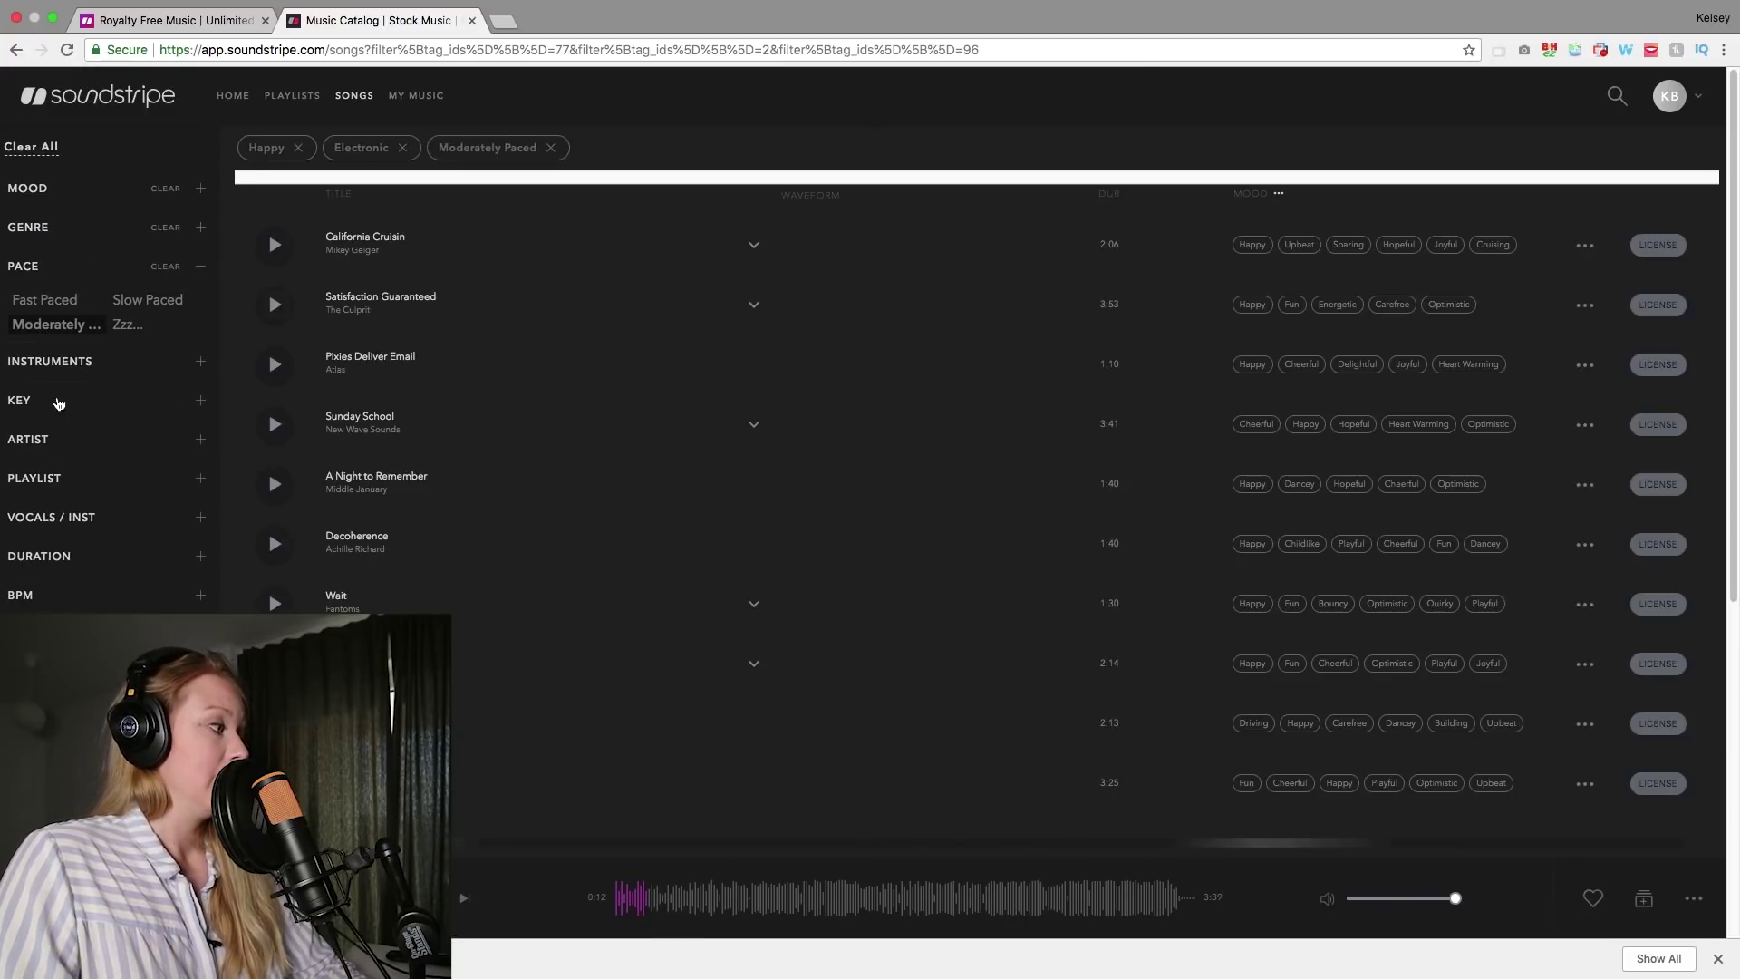
{"action": "left_click", "coordinate": [83, 520]}
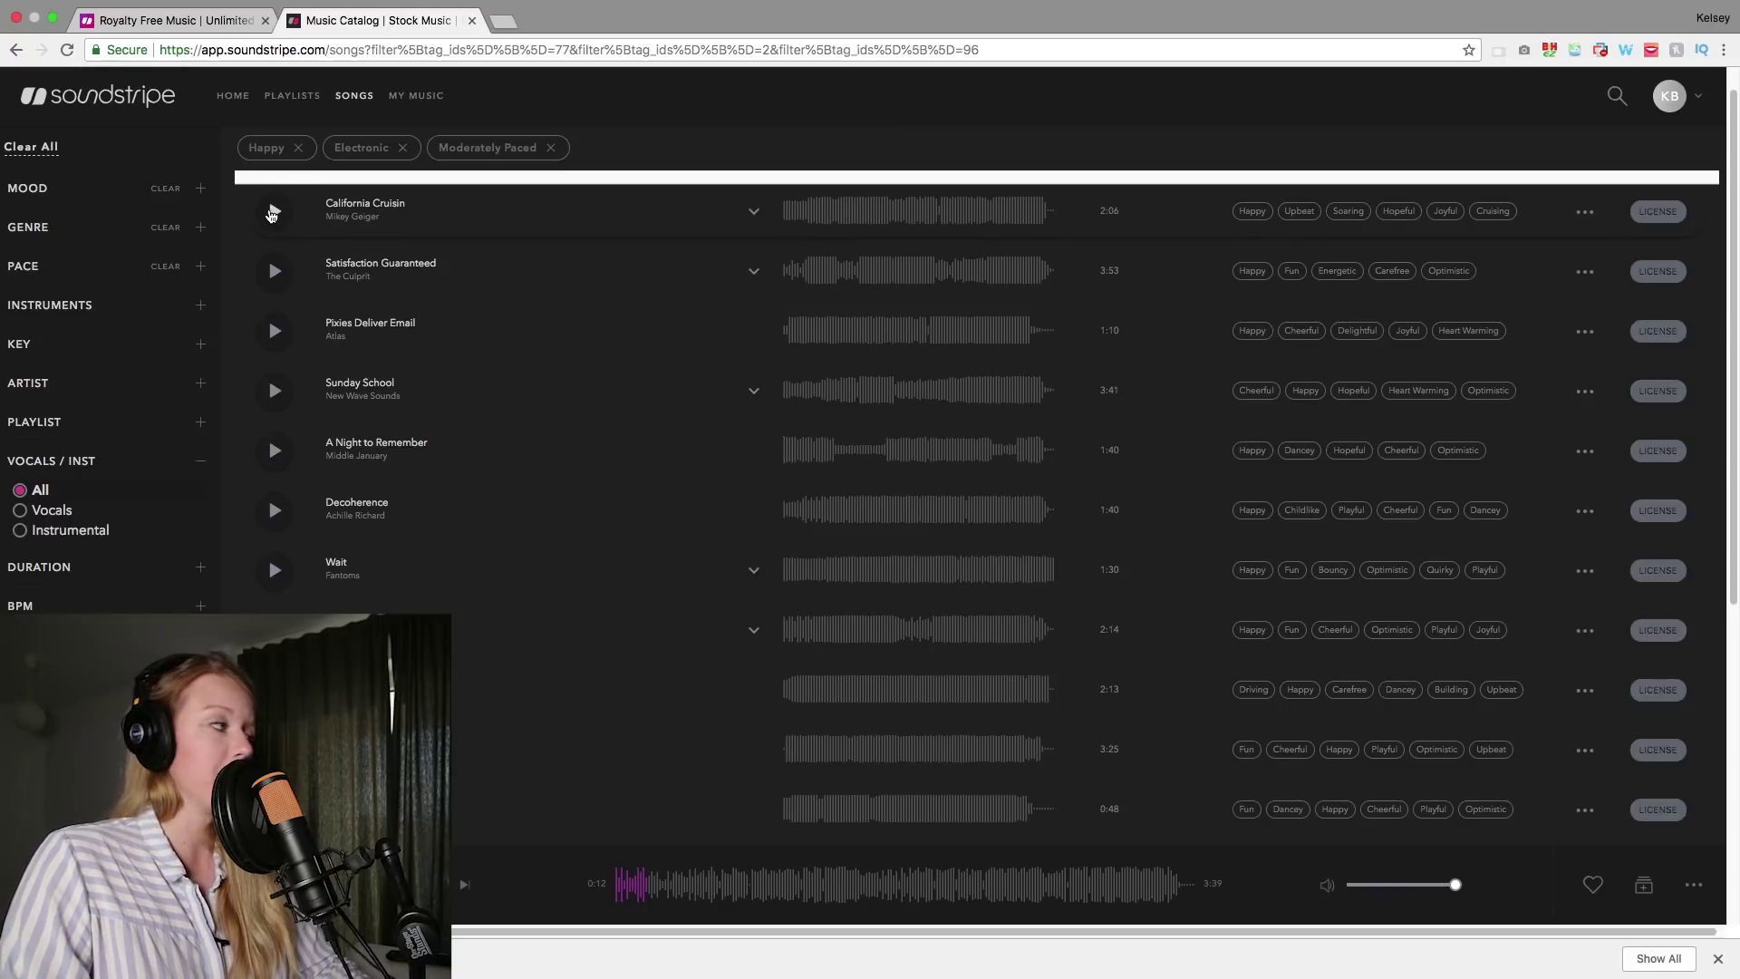
- Play California Cruisin, then remove the Happy and Electronic filters
{"action": "left_click", "coordinate": [274, 218]}
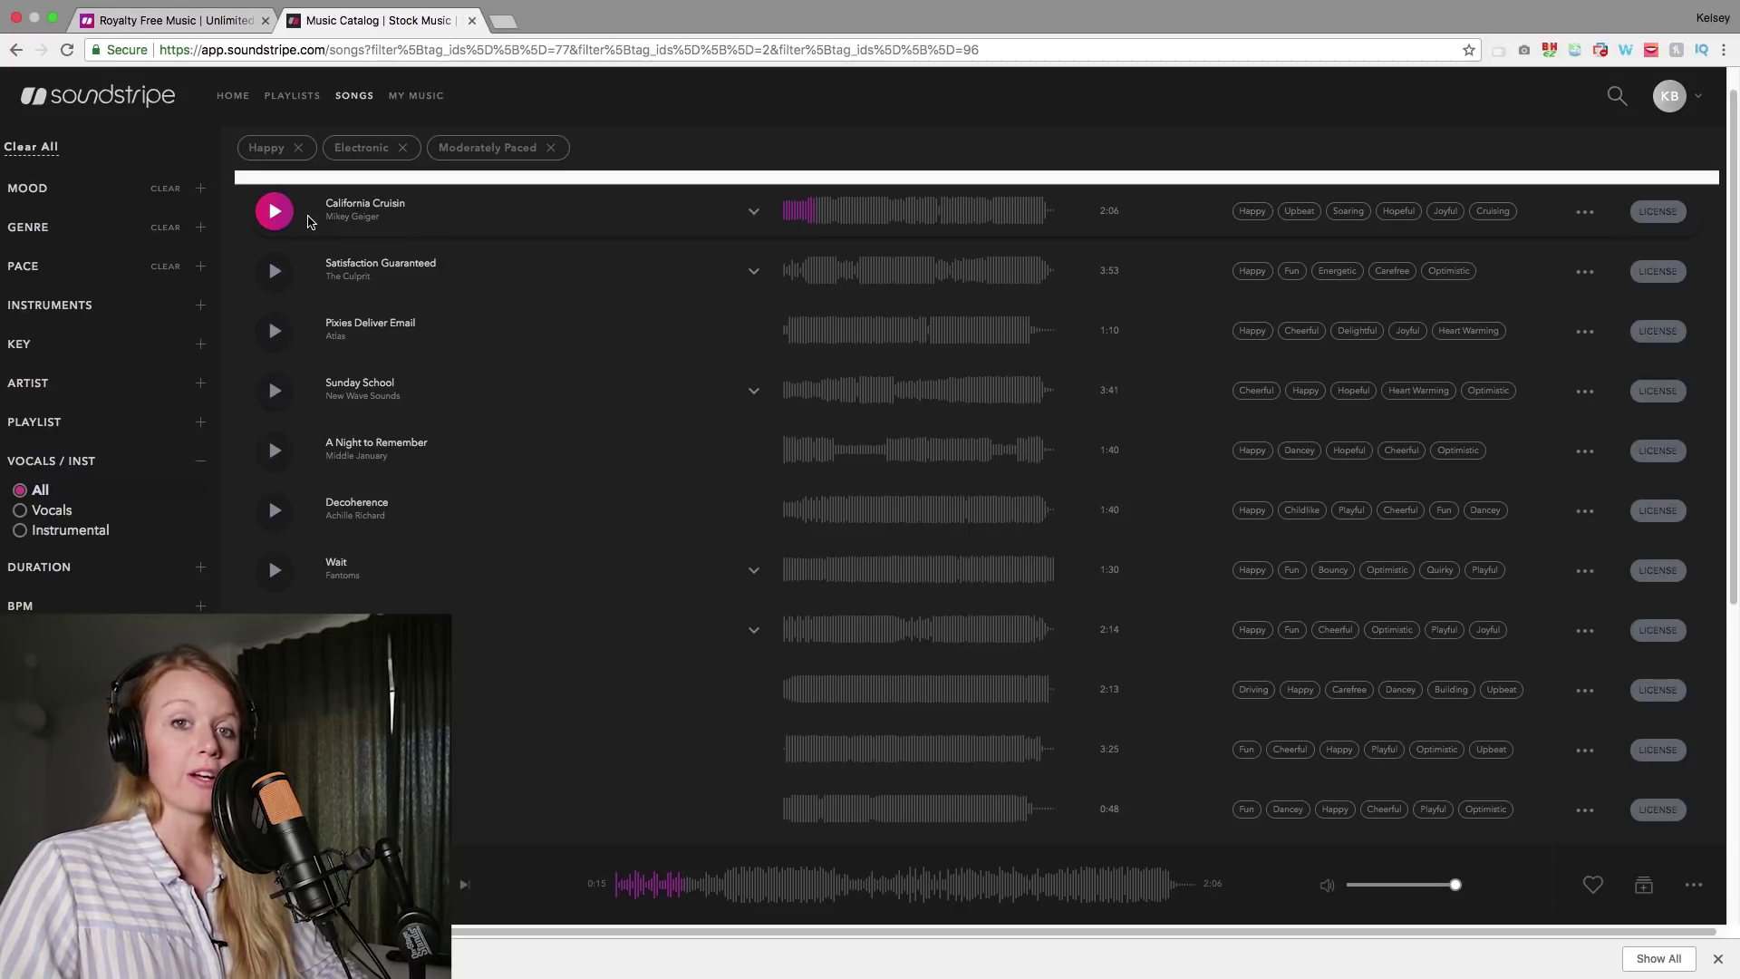
{"action": "left_click", "coordinate": [296, 152]}
- Remove the remaining filter chips, including Moderately Paced
{"action": "left_click", "coordinate": [317, 150]}
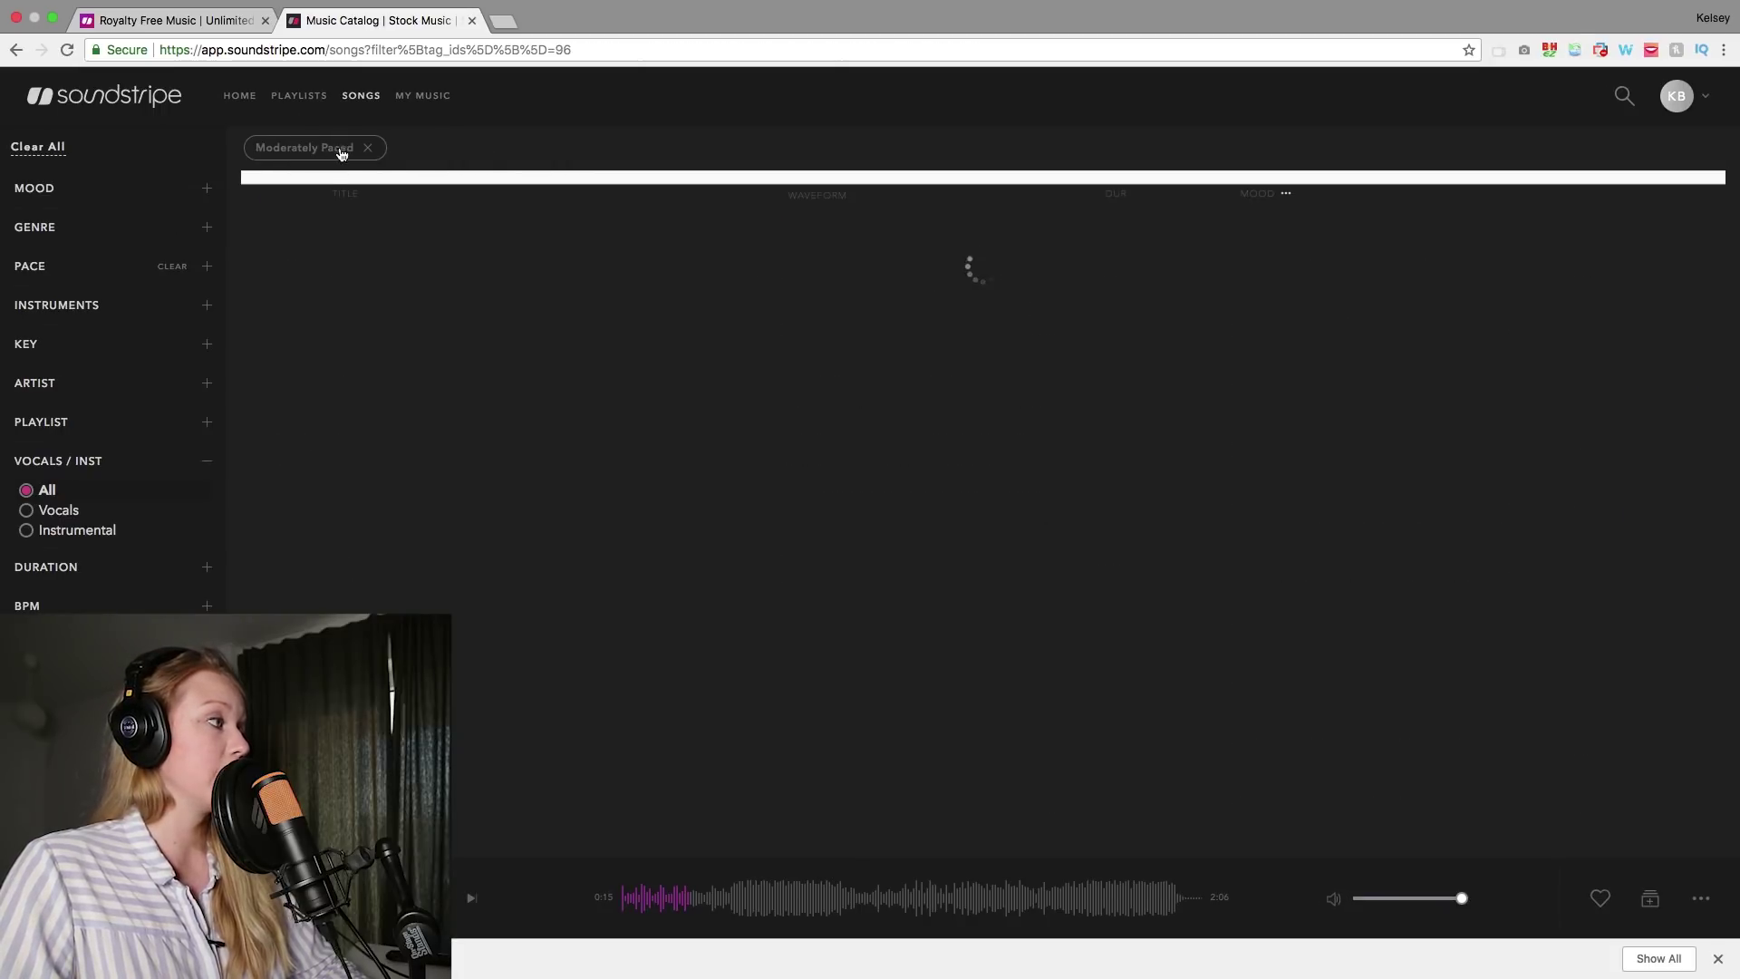
{"action": "left_click", "coordinate": [370, 148]}
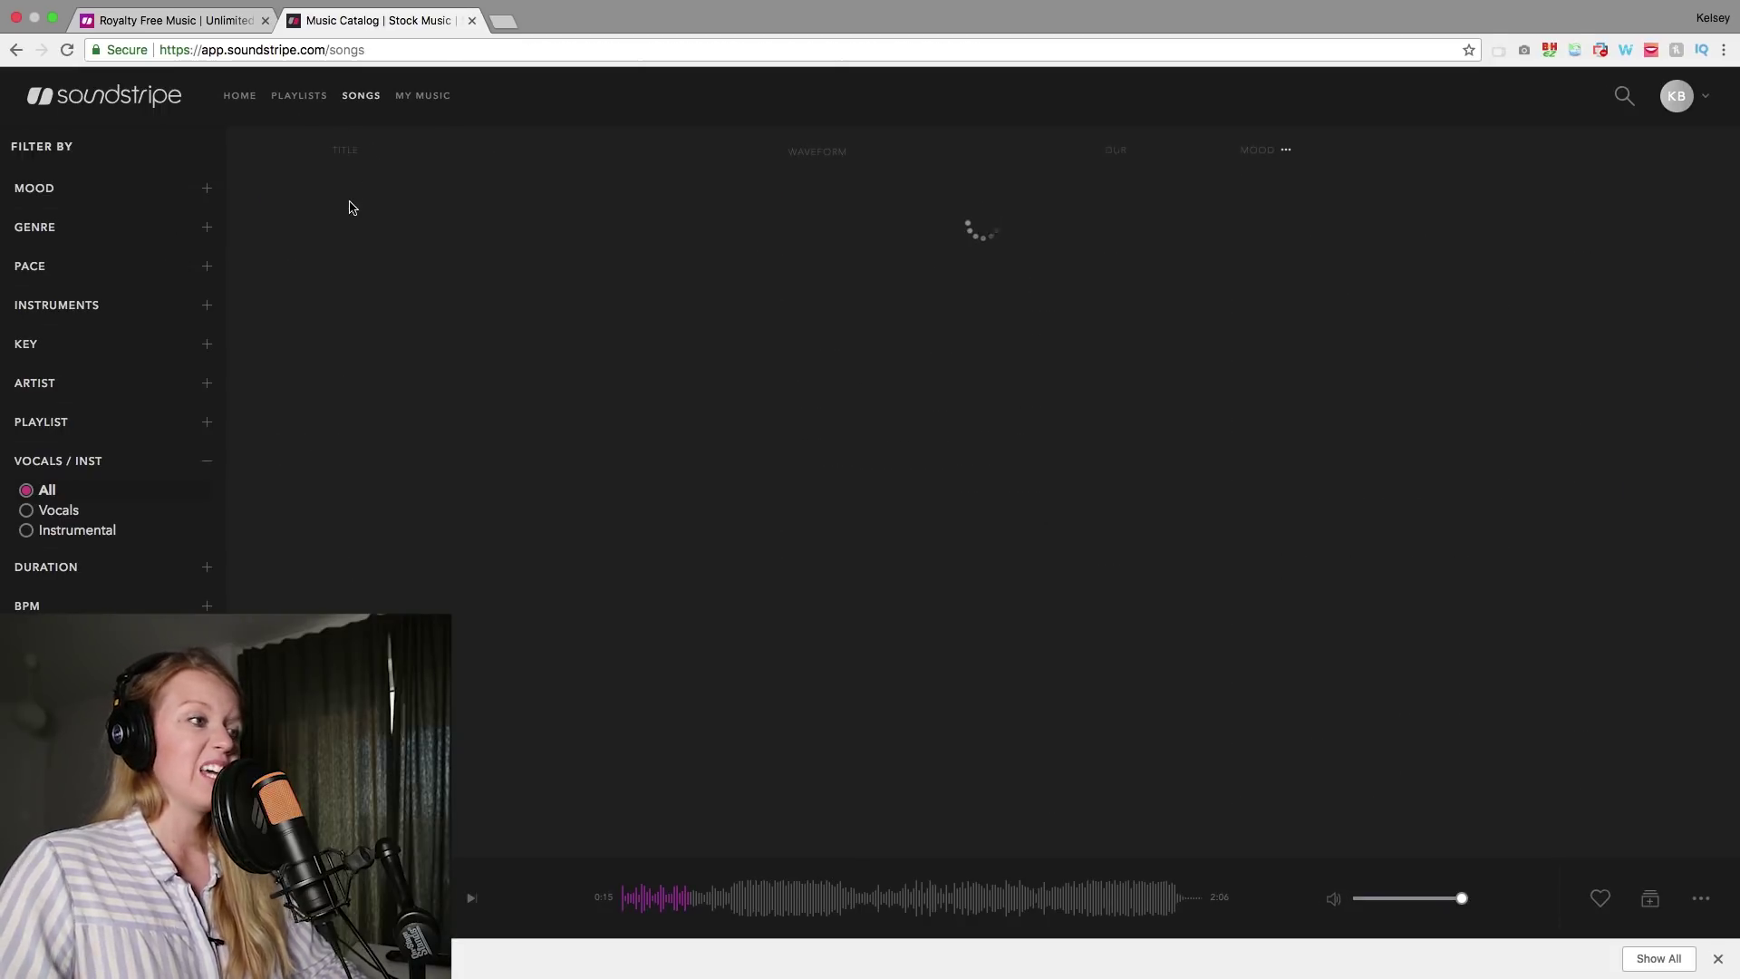
- Filter the catalog to Aggressive mood and Rock genre
{"action": "left_click", "coordinate": [126, 198]}
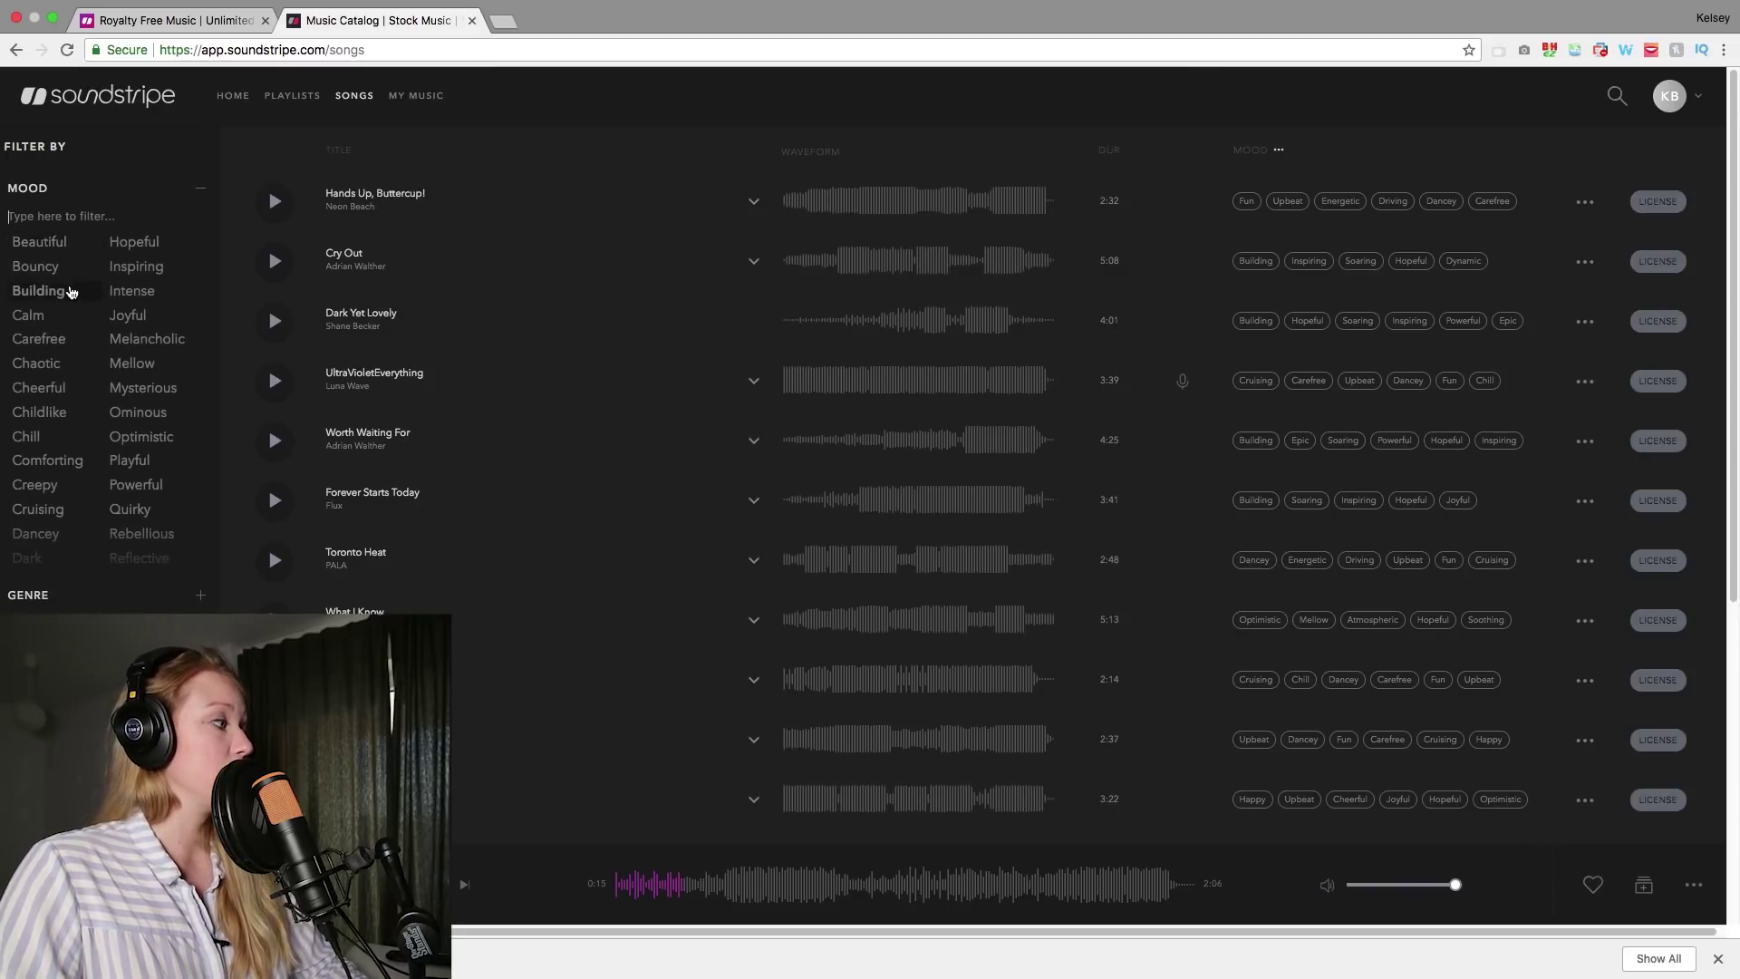
{"action": "scroll", "coordinate": [72, 293], "scroll_direction": "up", "scroll_amount": 2}
{"action": "left_click", "coordinate": [51, 244]}
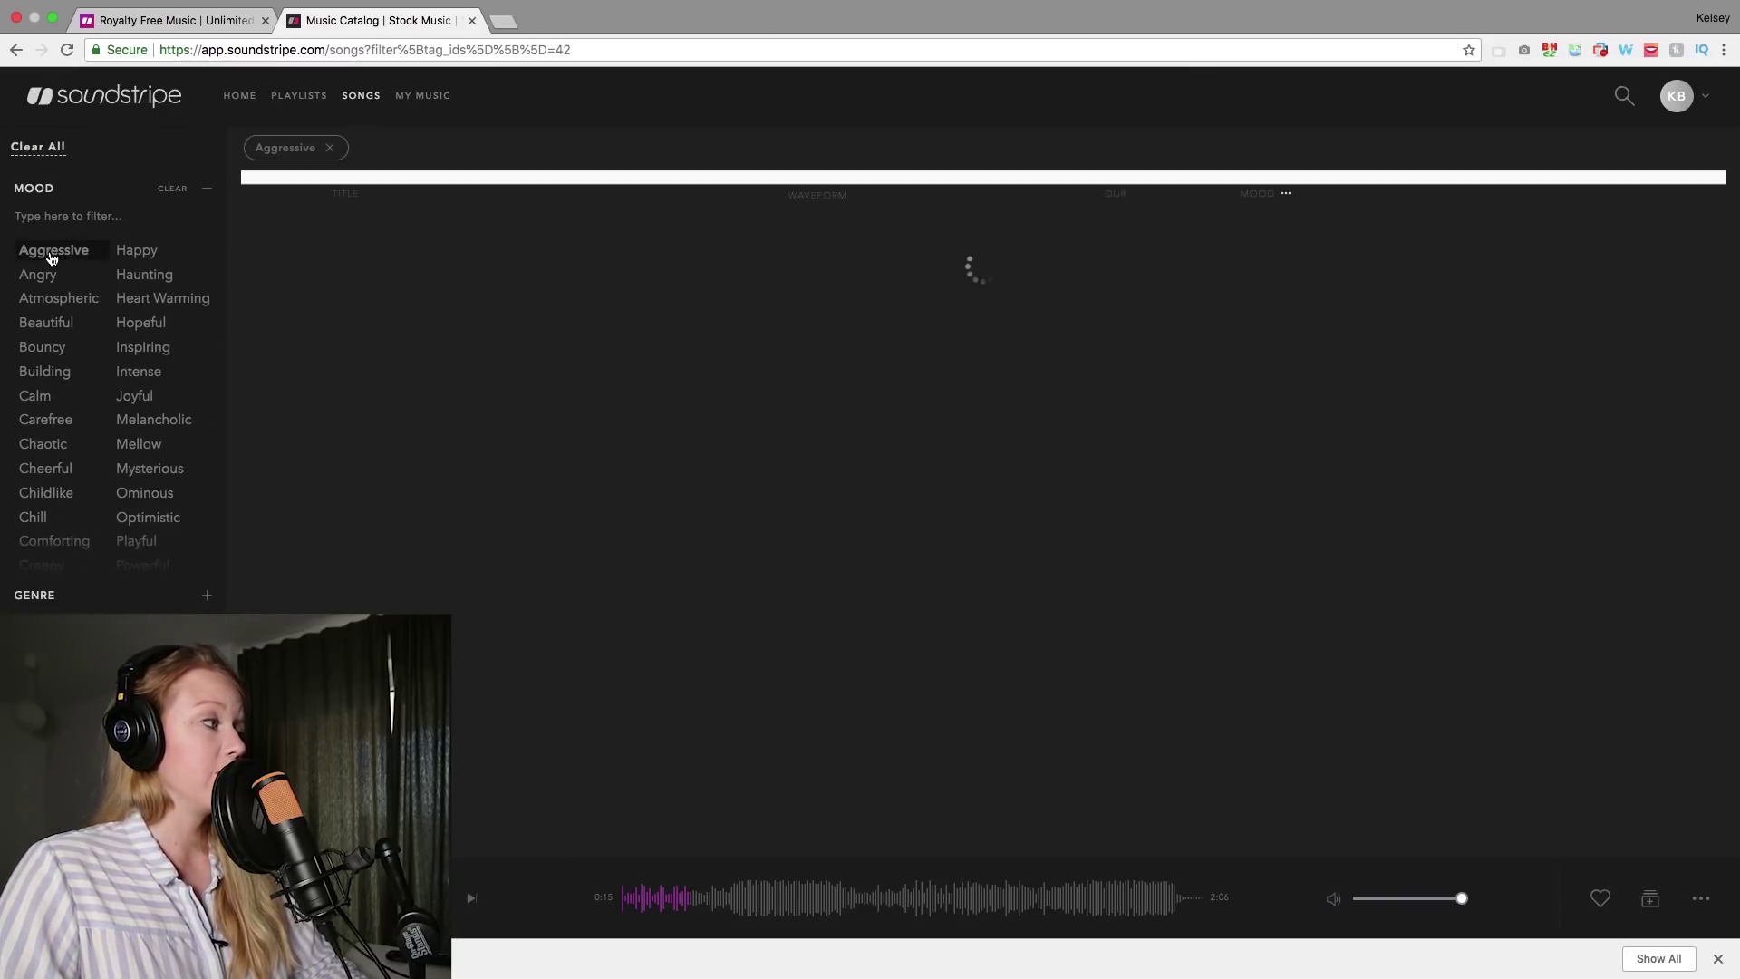
{"action": "left_click", "coordinate": [77, 595]}
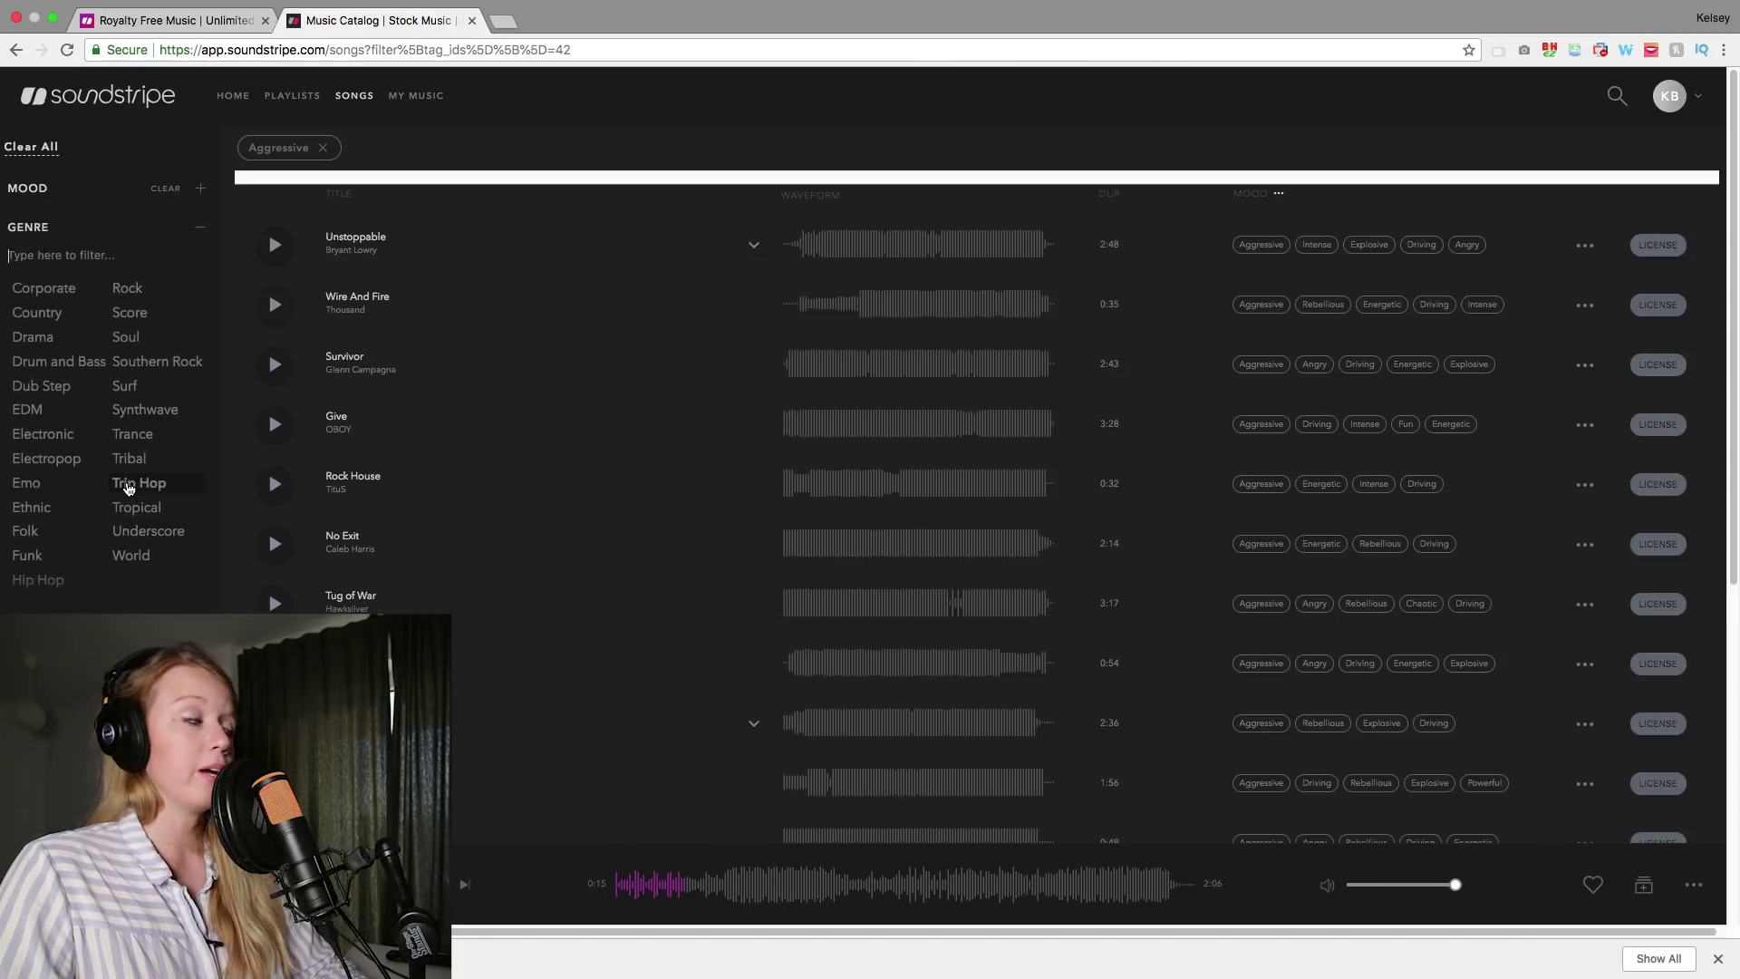
{"action": "scroll", "coordinate": [126, 487], "scroll_direction": "up", "scroll_amount": 3}
{"action": "left_click", "coordinate": [127, 360]}
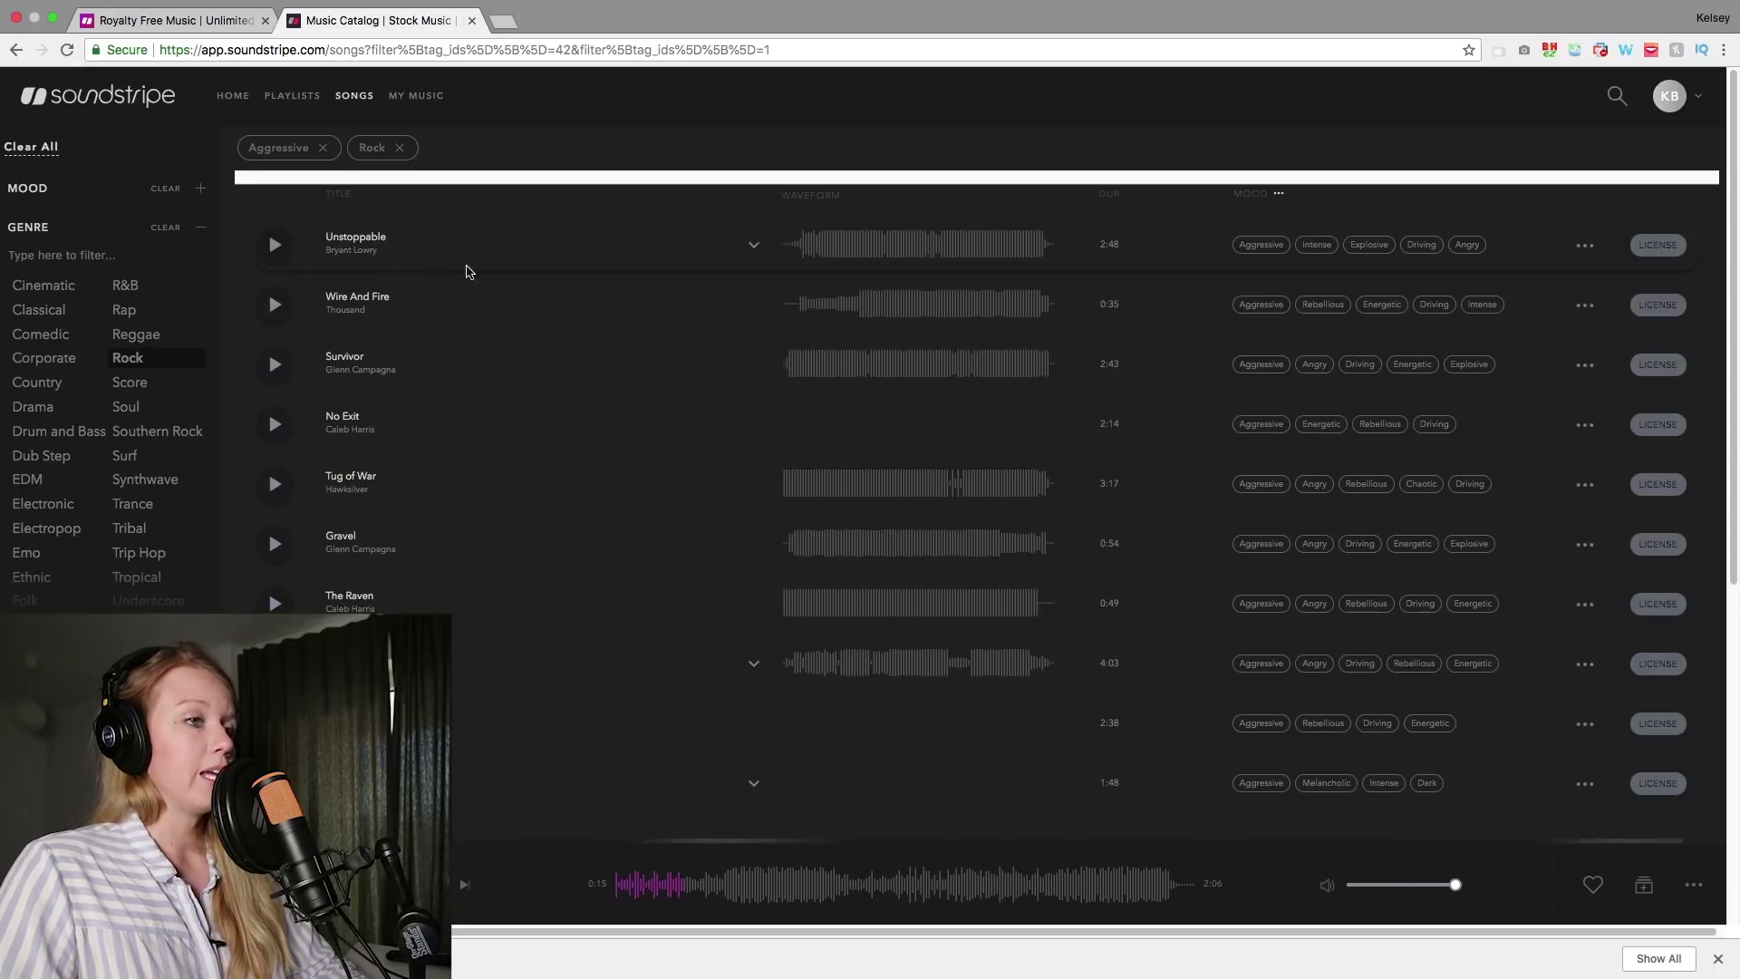
- Preview the track Unstoppable and then stop it
{"action": "left_click", "coordinate": [272, 244]}
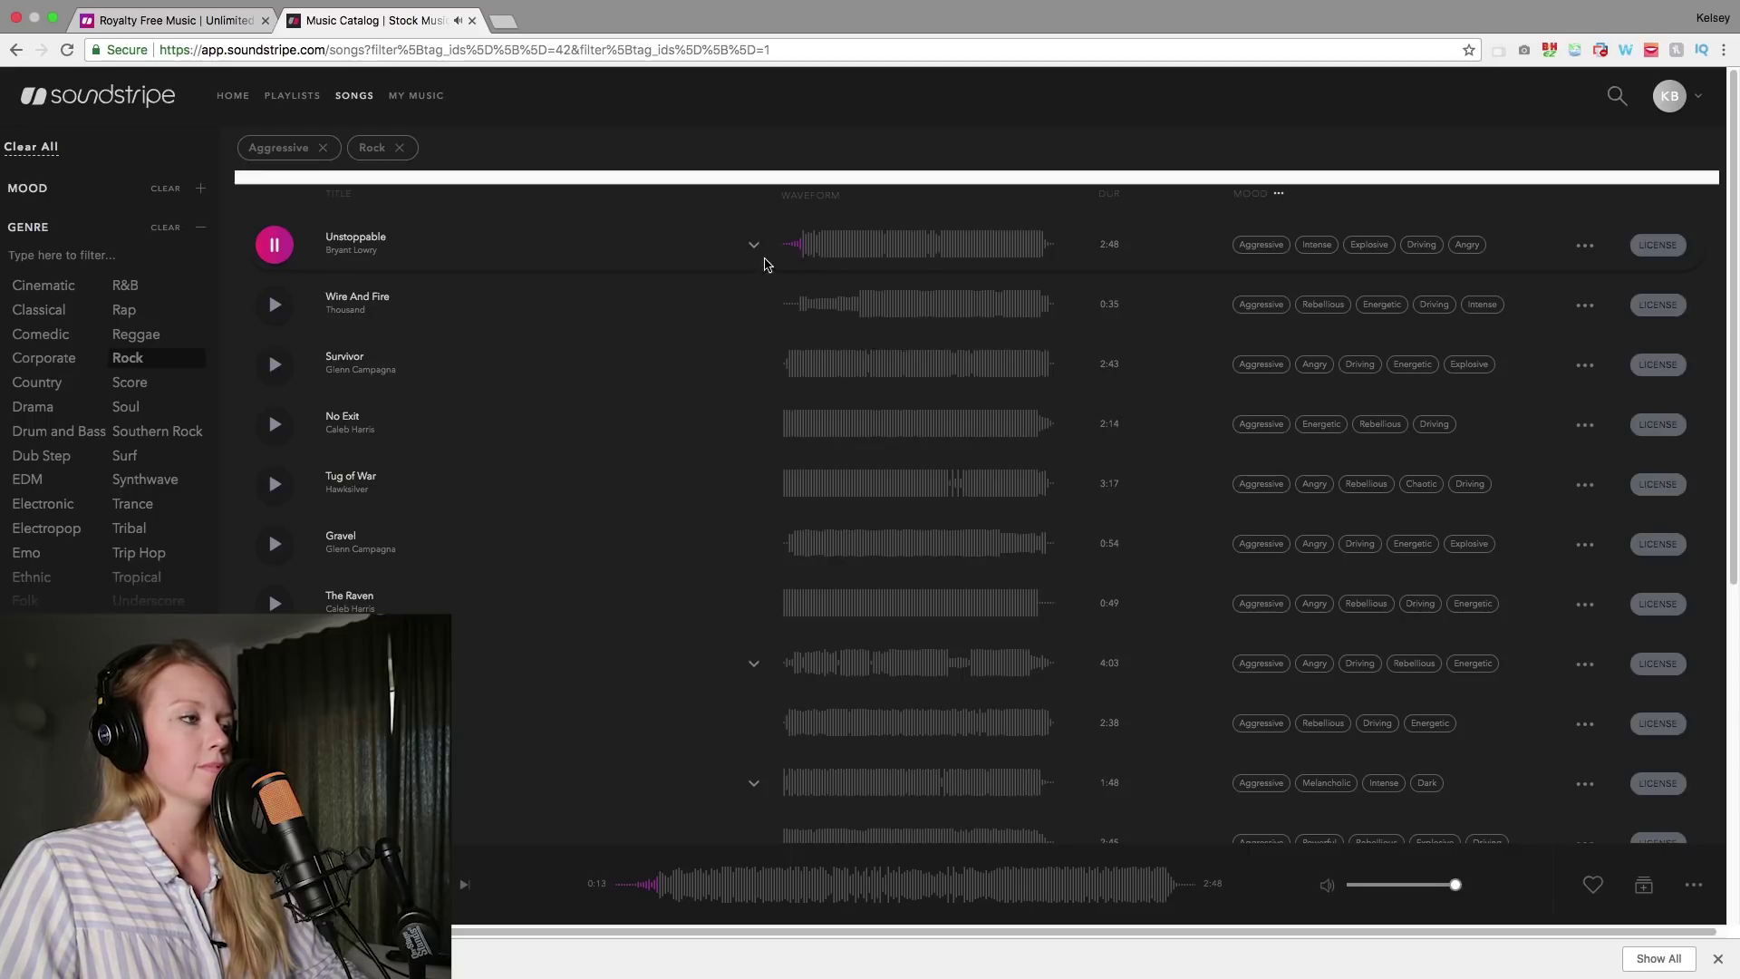
{"action": "left_click", "coordinate": [272, 250]}
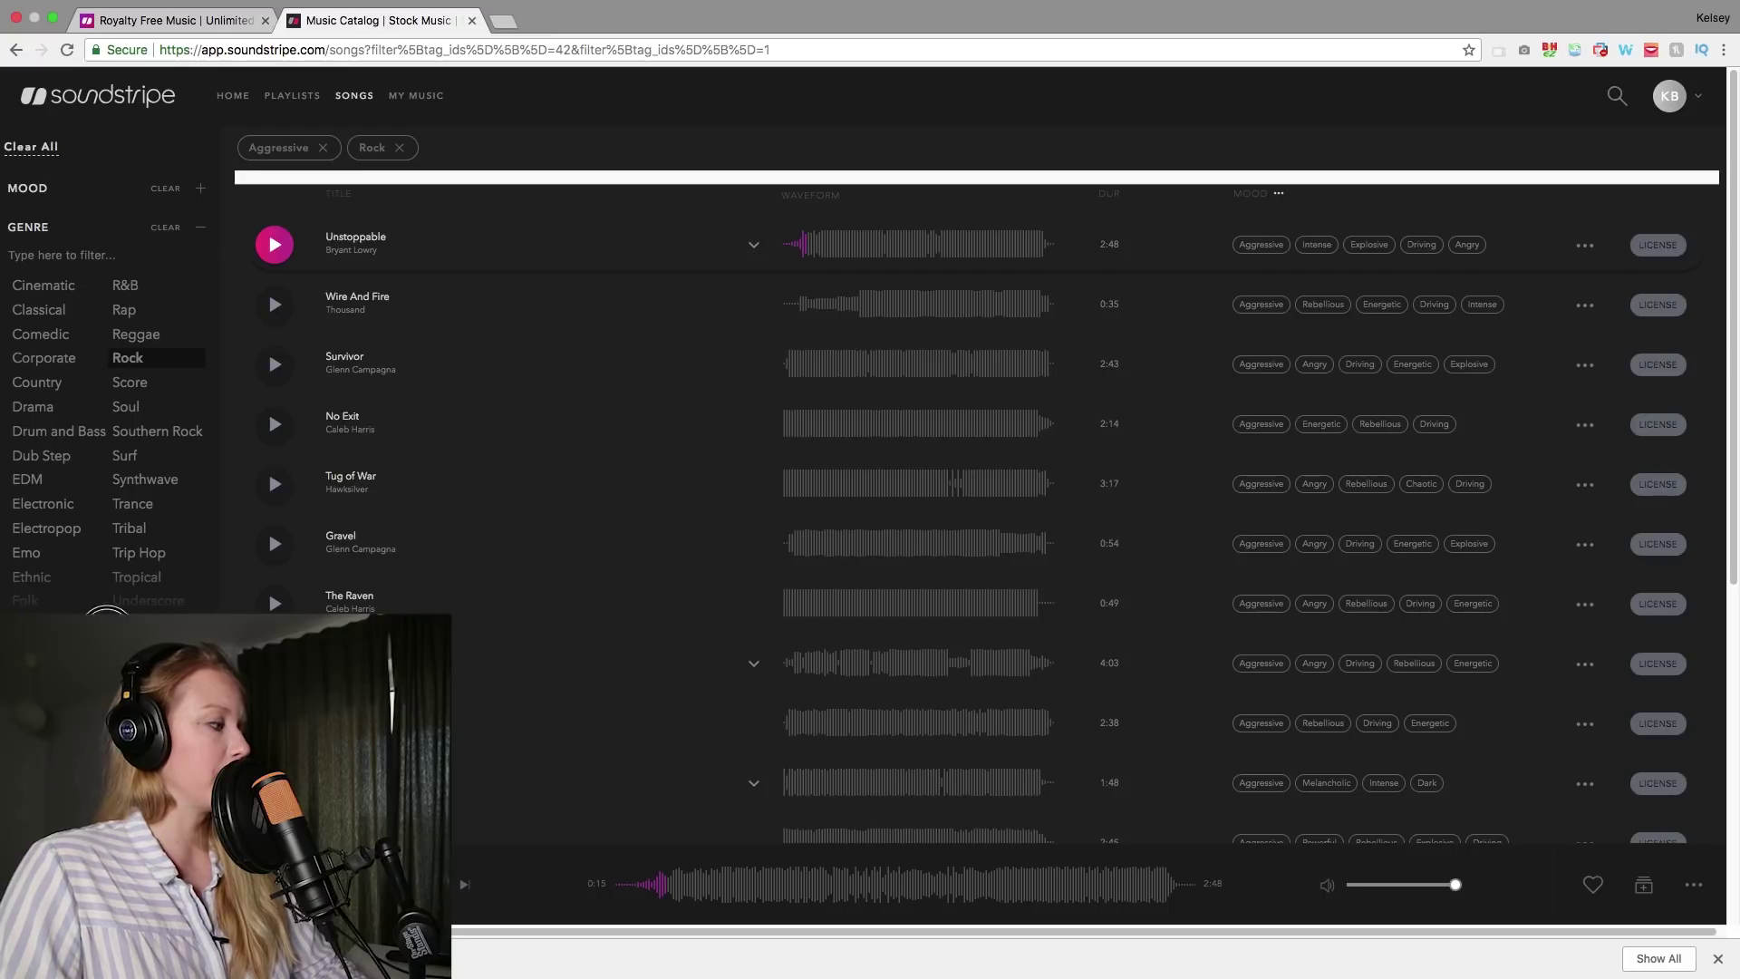
- Add a Fast Paced filter, preview No Exit and open its options menu
{"action": "left_click", "coordinate": [40, 302]}
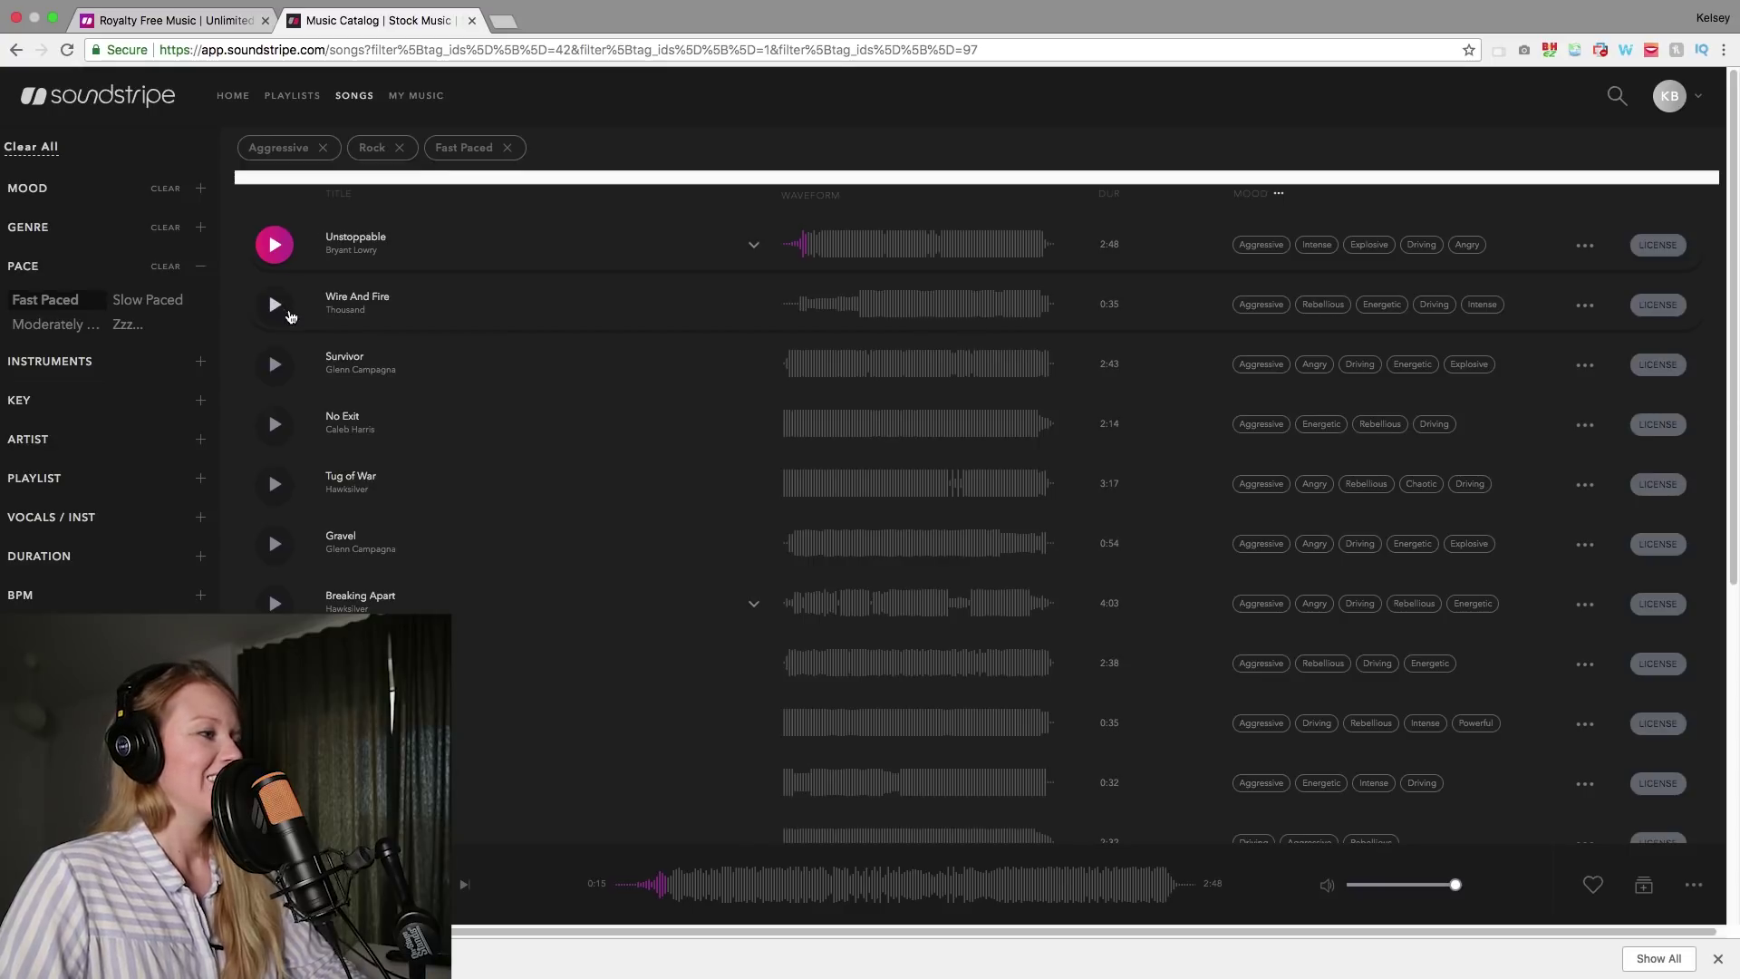
{"action": "scroll", "coordinate": [297, 313], "scroll_direction": "down", "scroll_amount": 5}
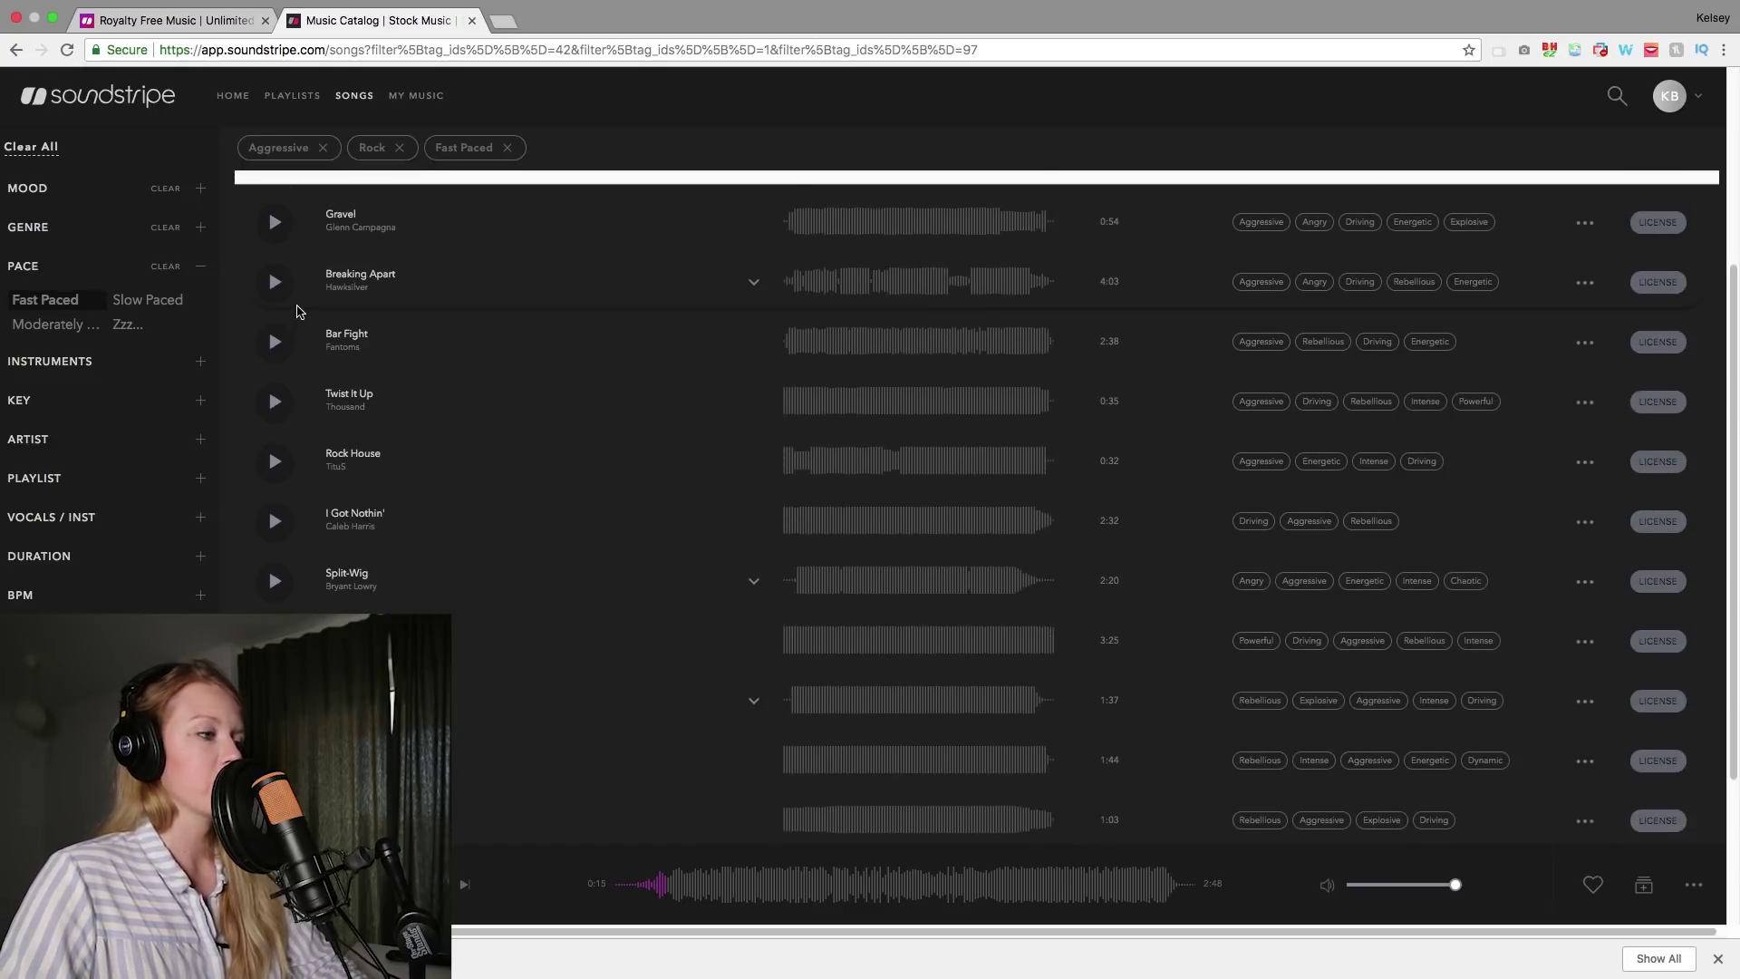
{"action": "scroll", "coordinate": [300, 313], "scroll_direction": "up", "scroll_amount": 5}
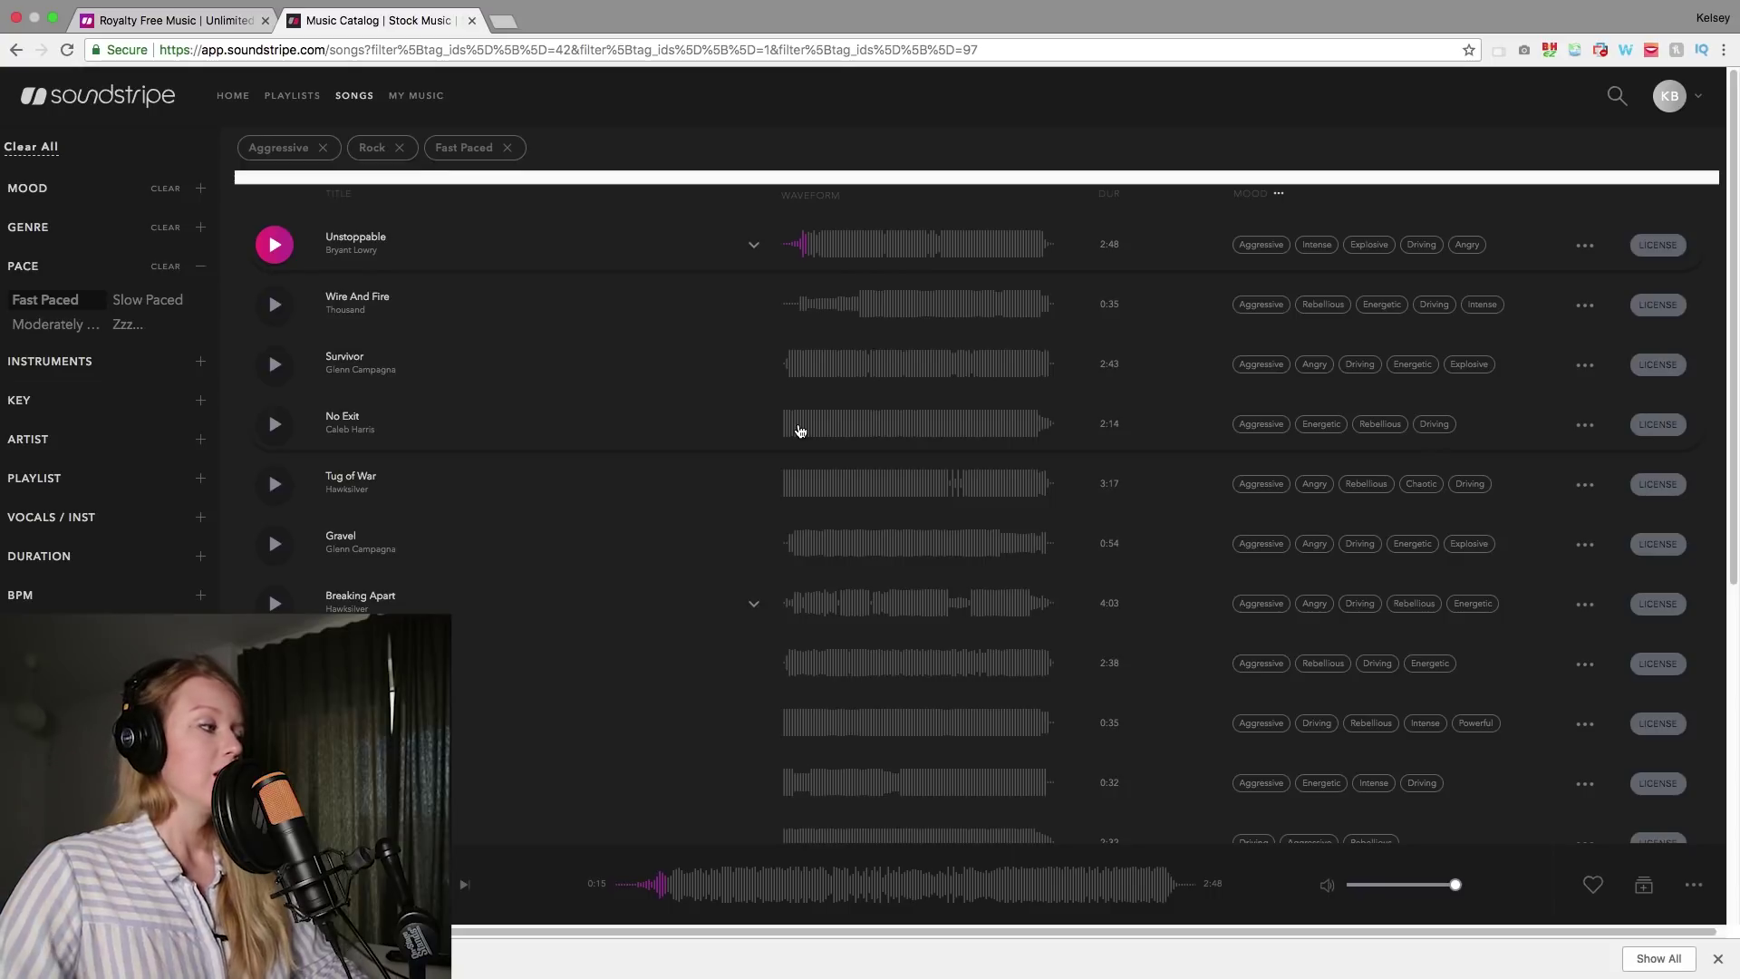
{"action": "left_click", "coordinate": [274, 426]}
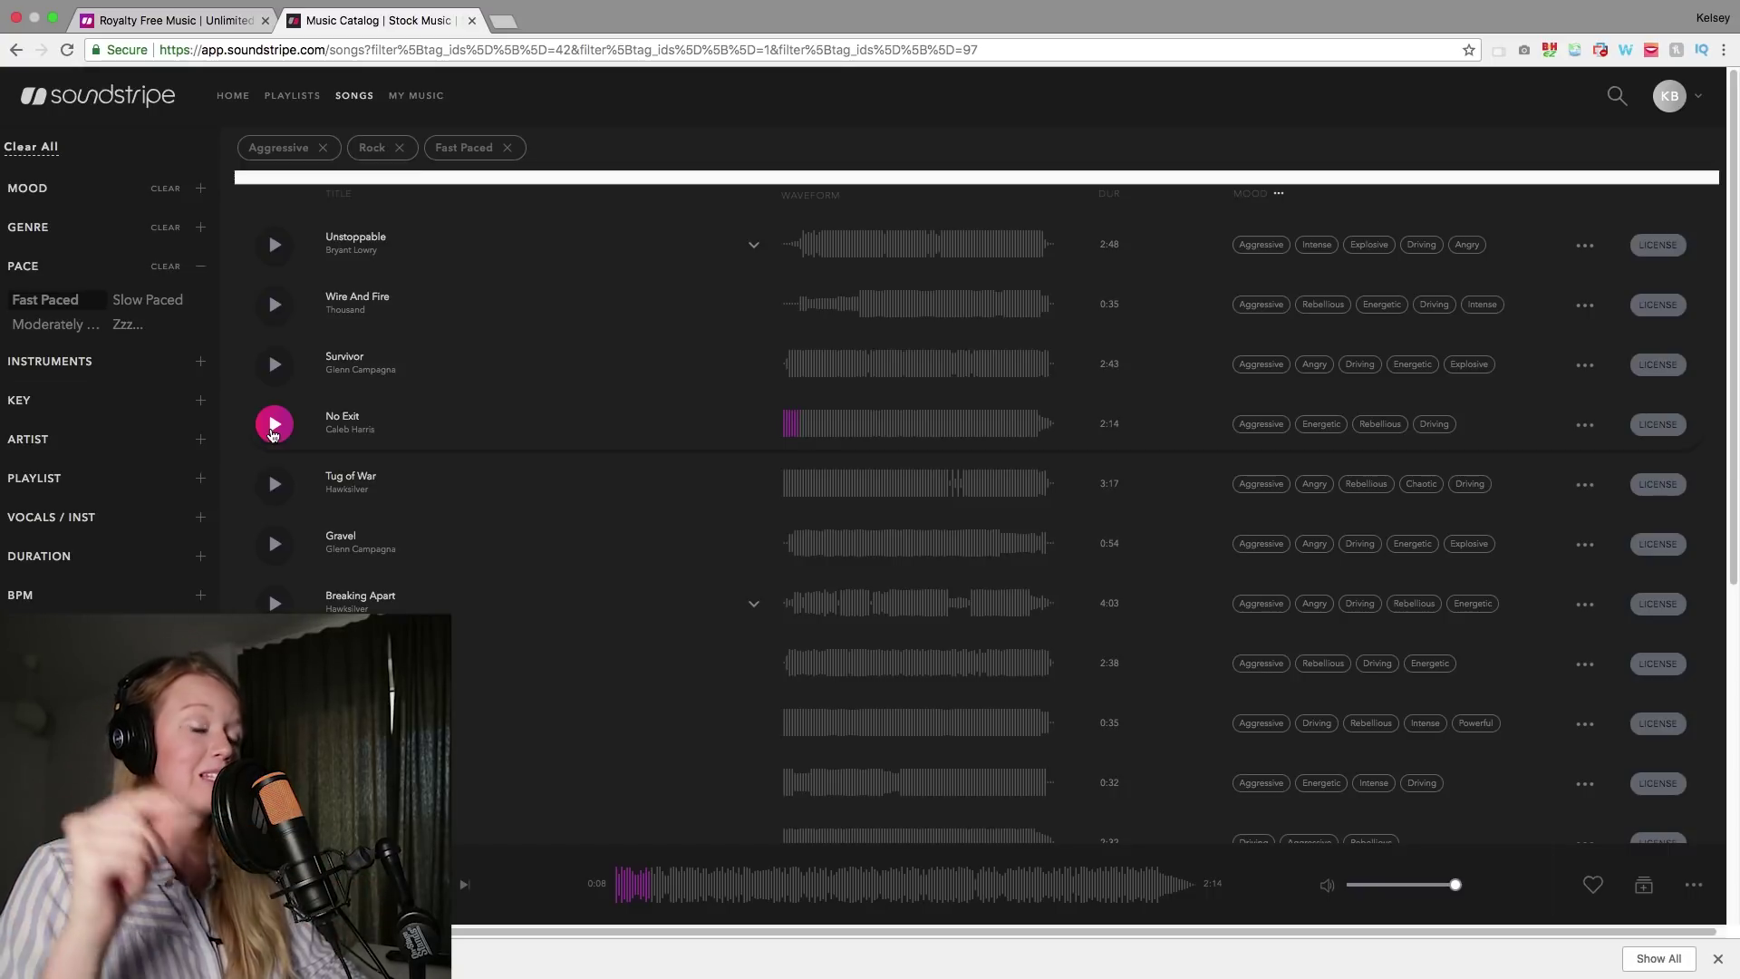
{"action": "left_click", "coordinate": [1584, 425]}
- Add No Exit to a new playlist named Sports, then go to My Playlists
{"action": "left_click", "coordinate": [1560, 309]}
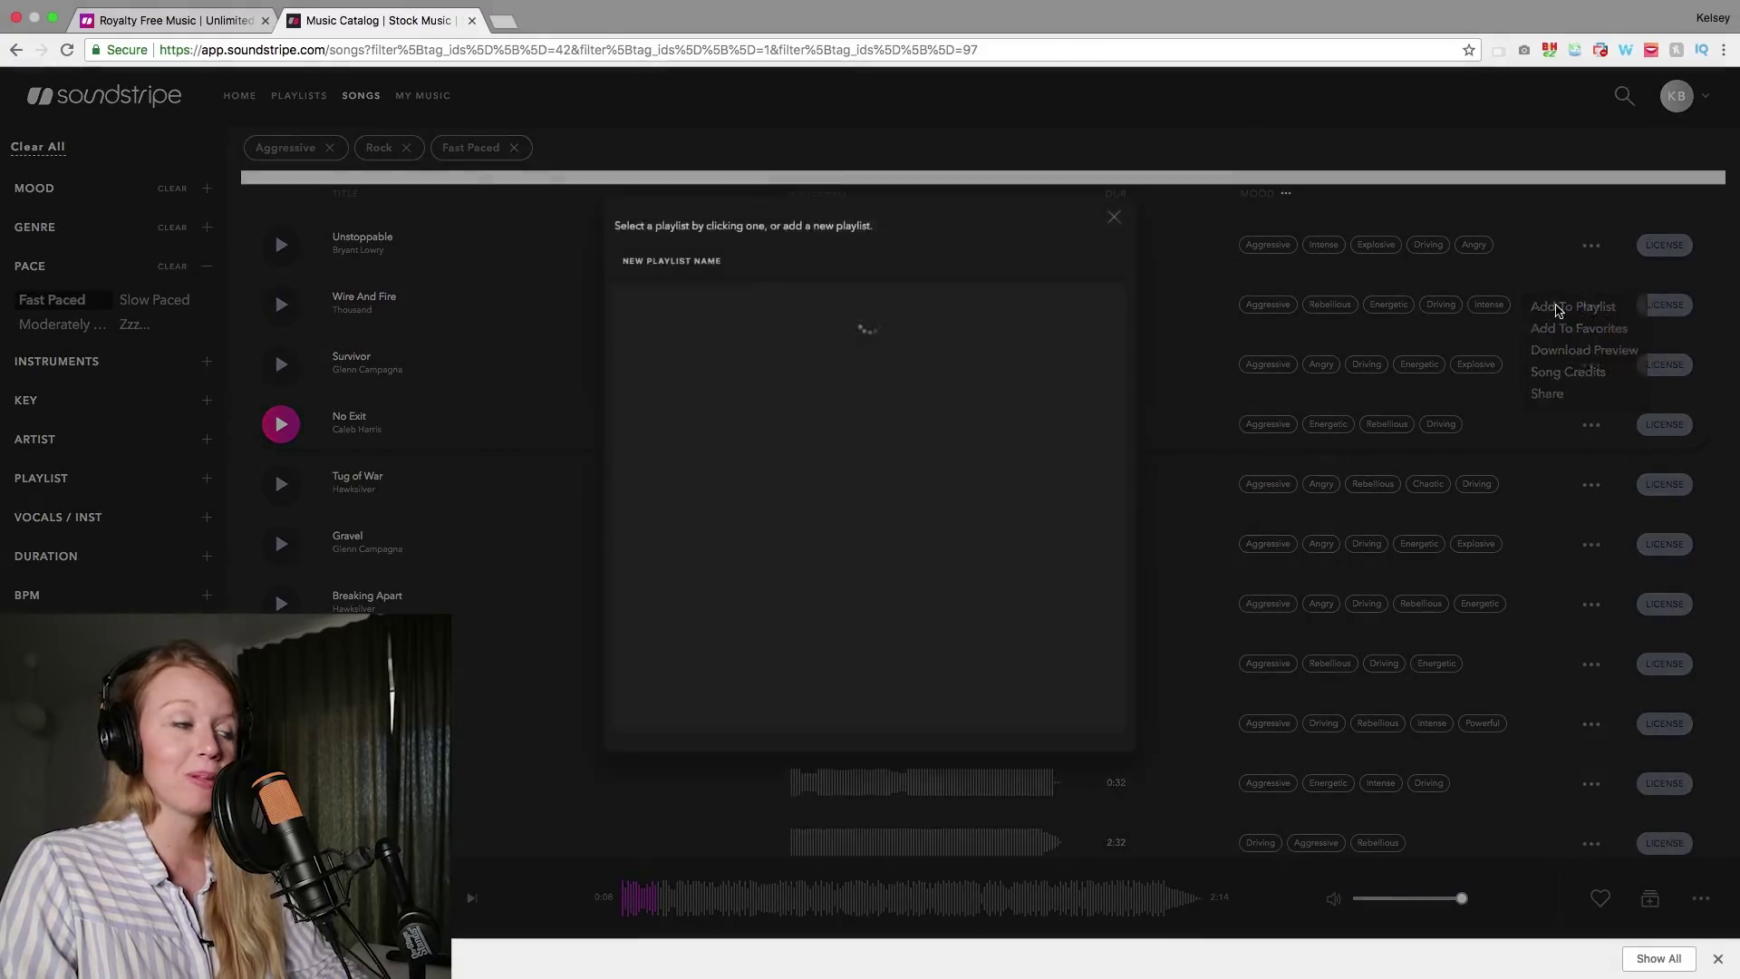
{"action": "left_click", "coordinate": [633, 175]}
{"action": "type", "text": "S"}
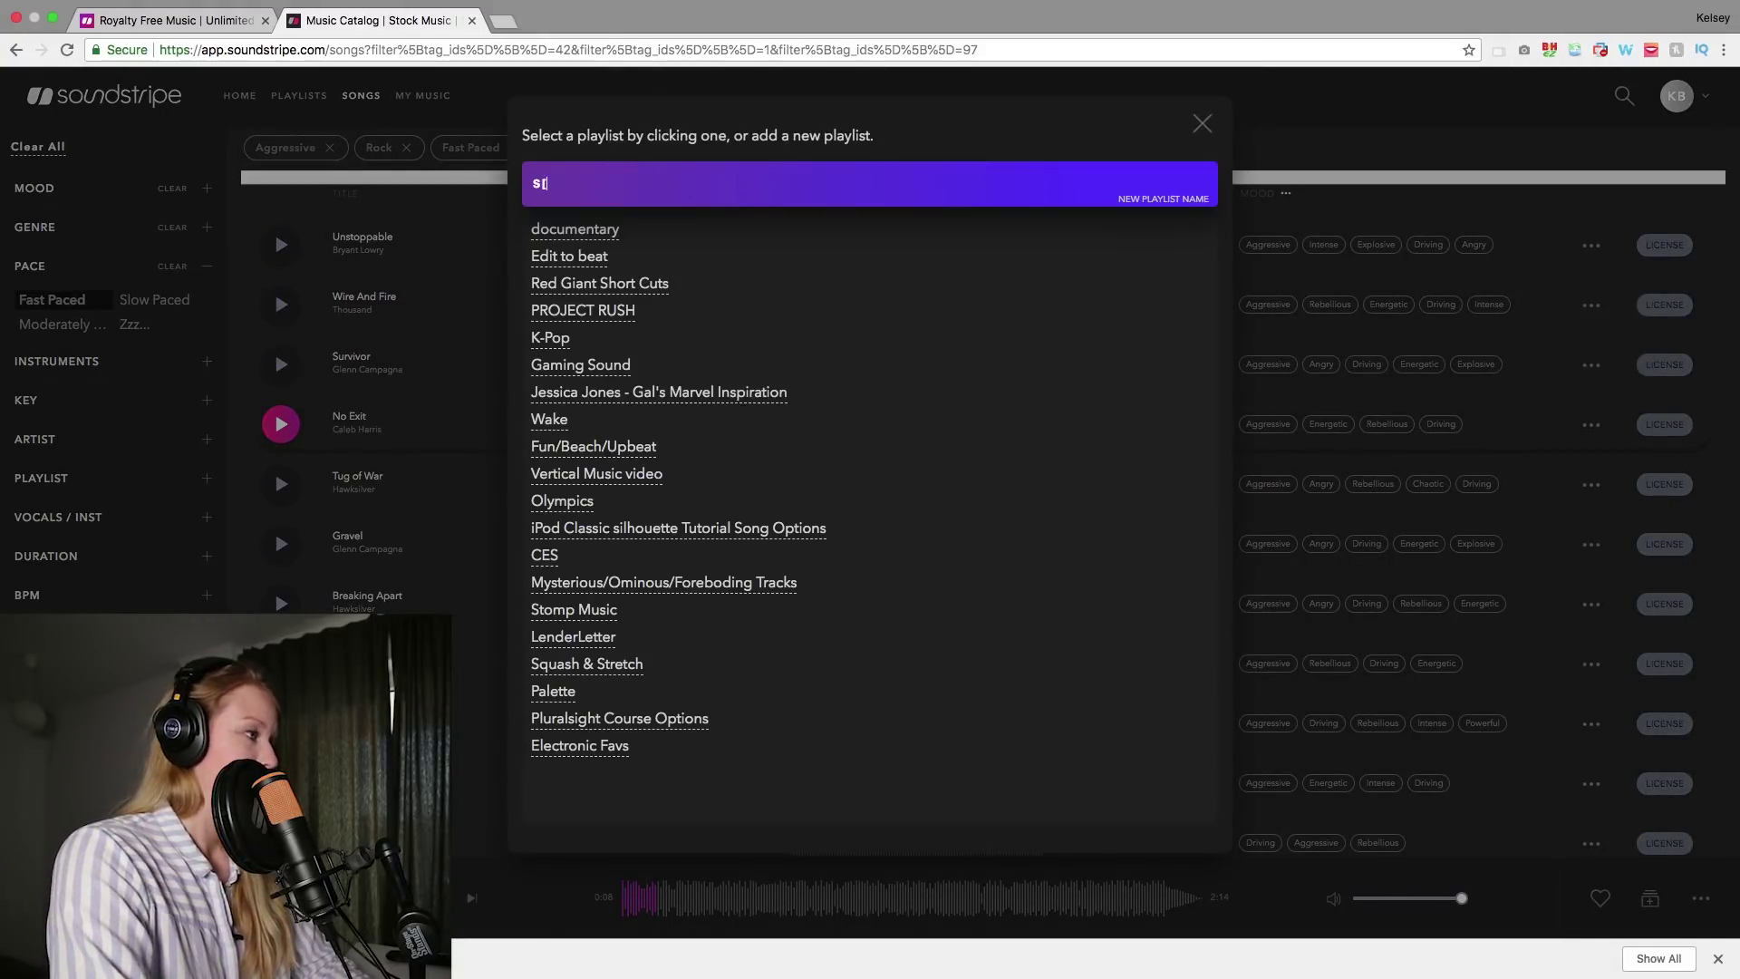
{"action": "type", "text": "ports"}
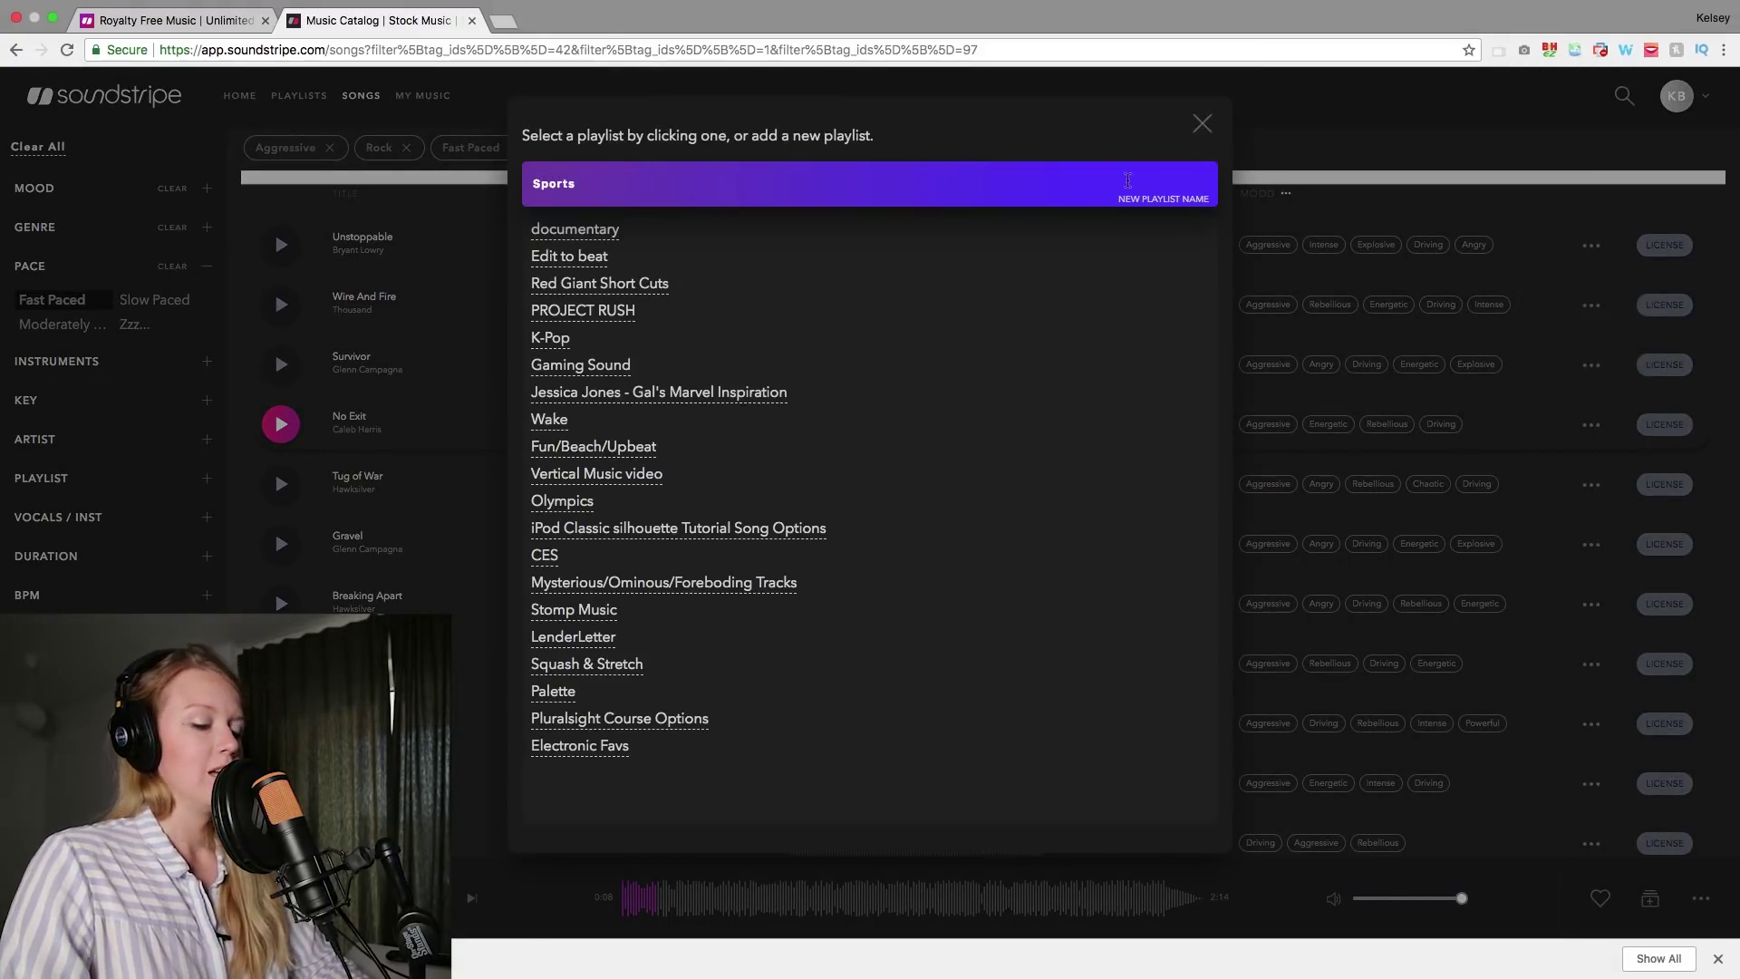
{"action": "key", "text": "Return"}
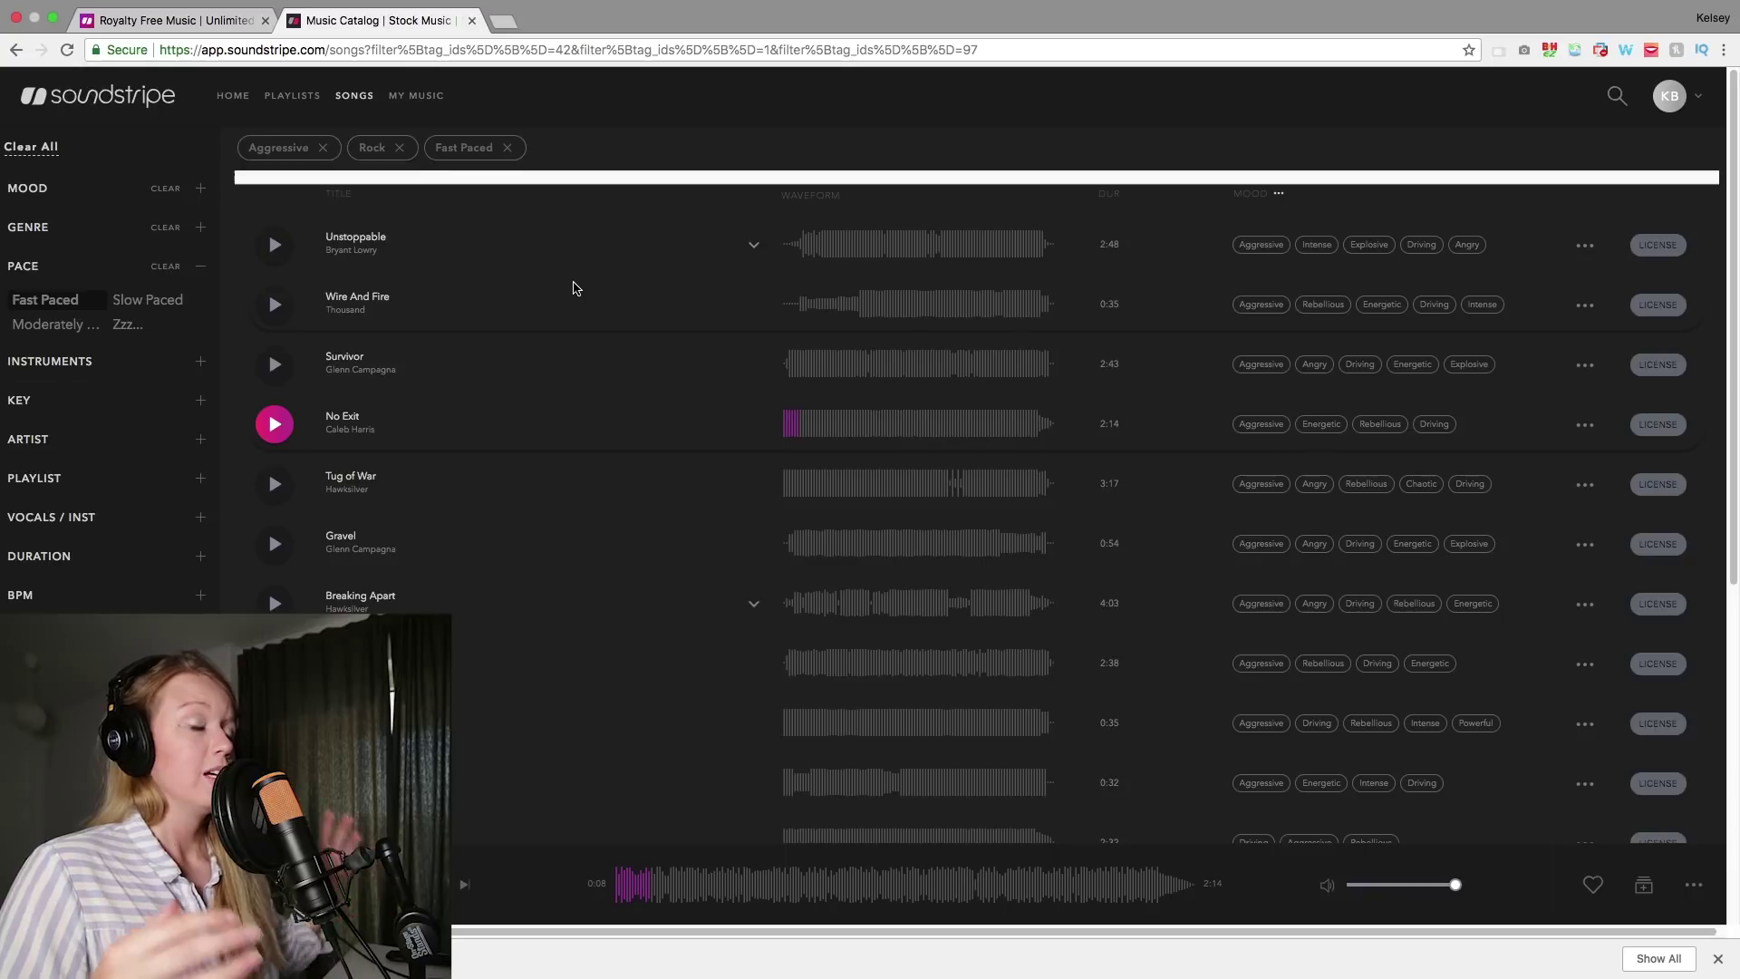
{"action": "mouse_move", "coordinate": [748, 42]}
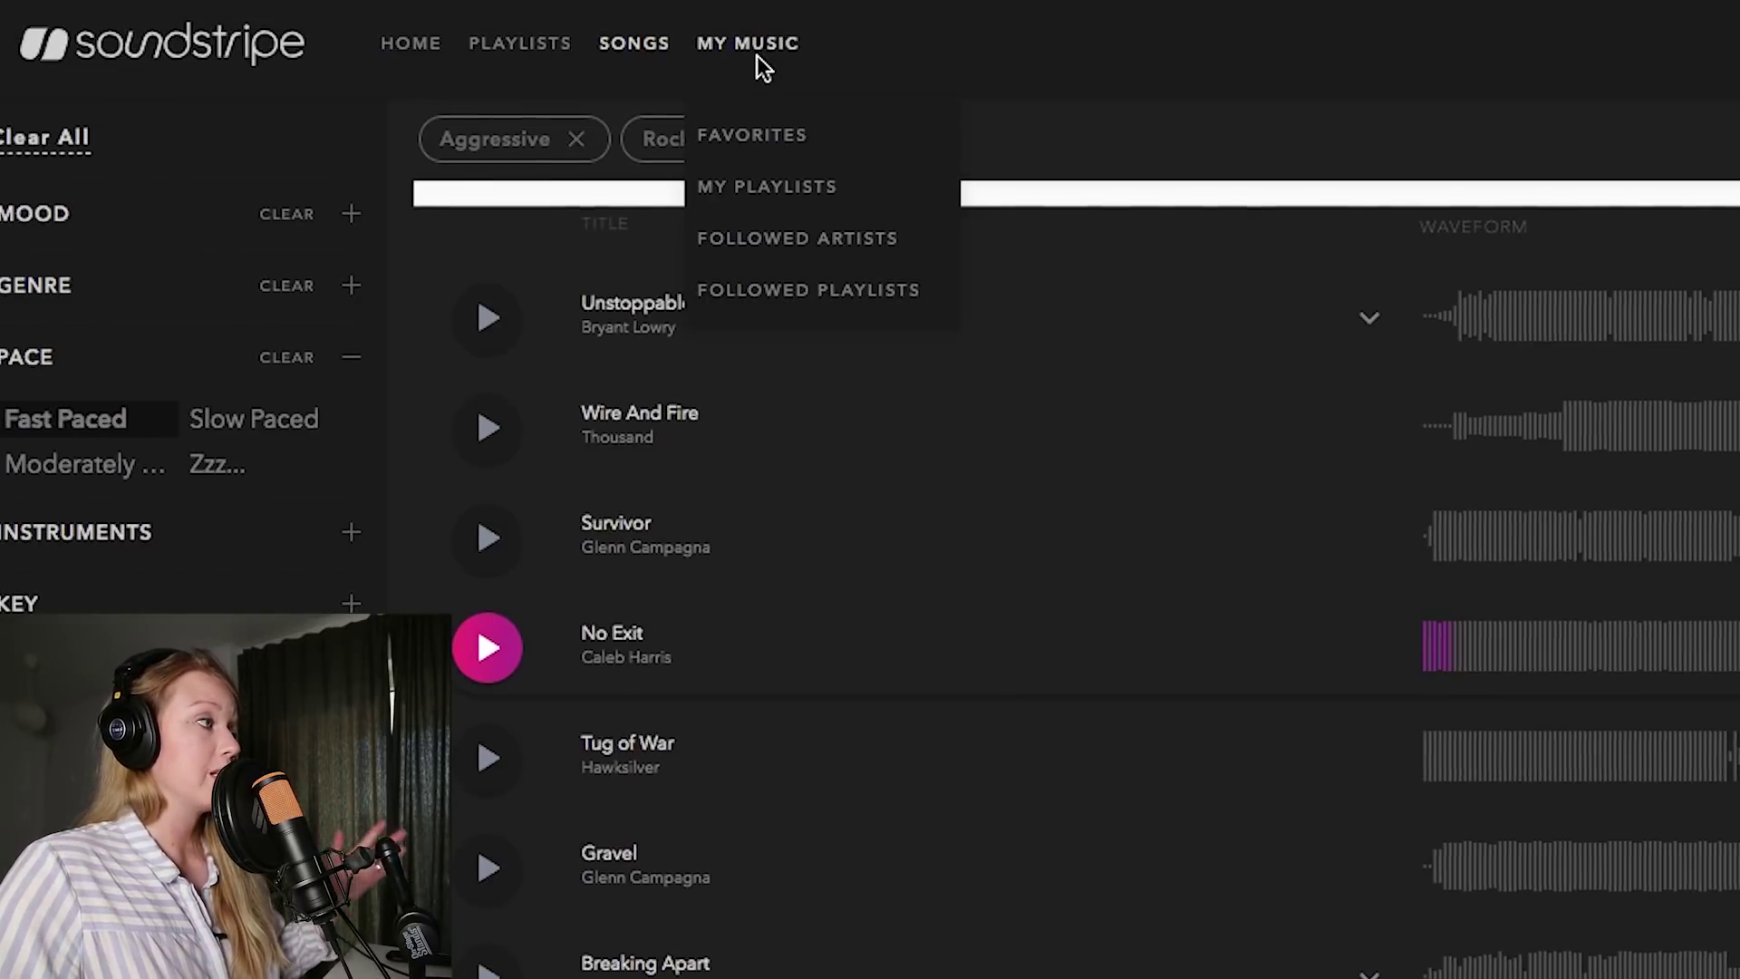
{"action": "left_click", "coordinate": [762, 191]}
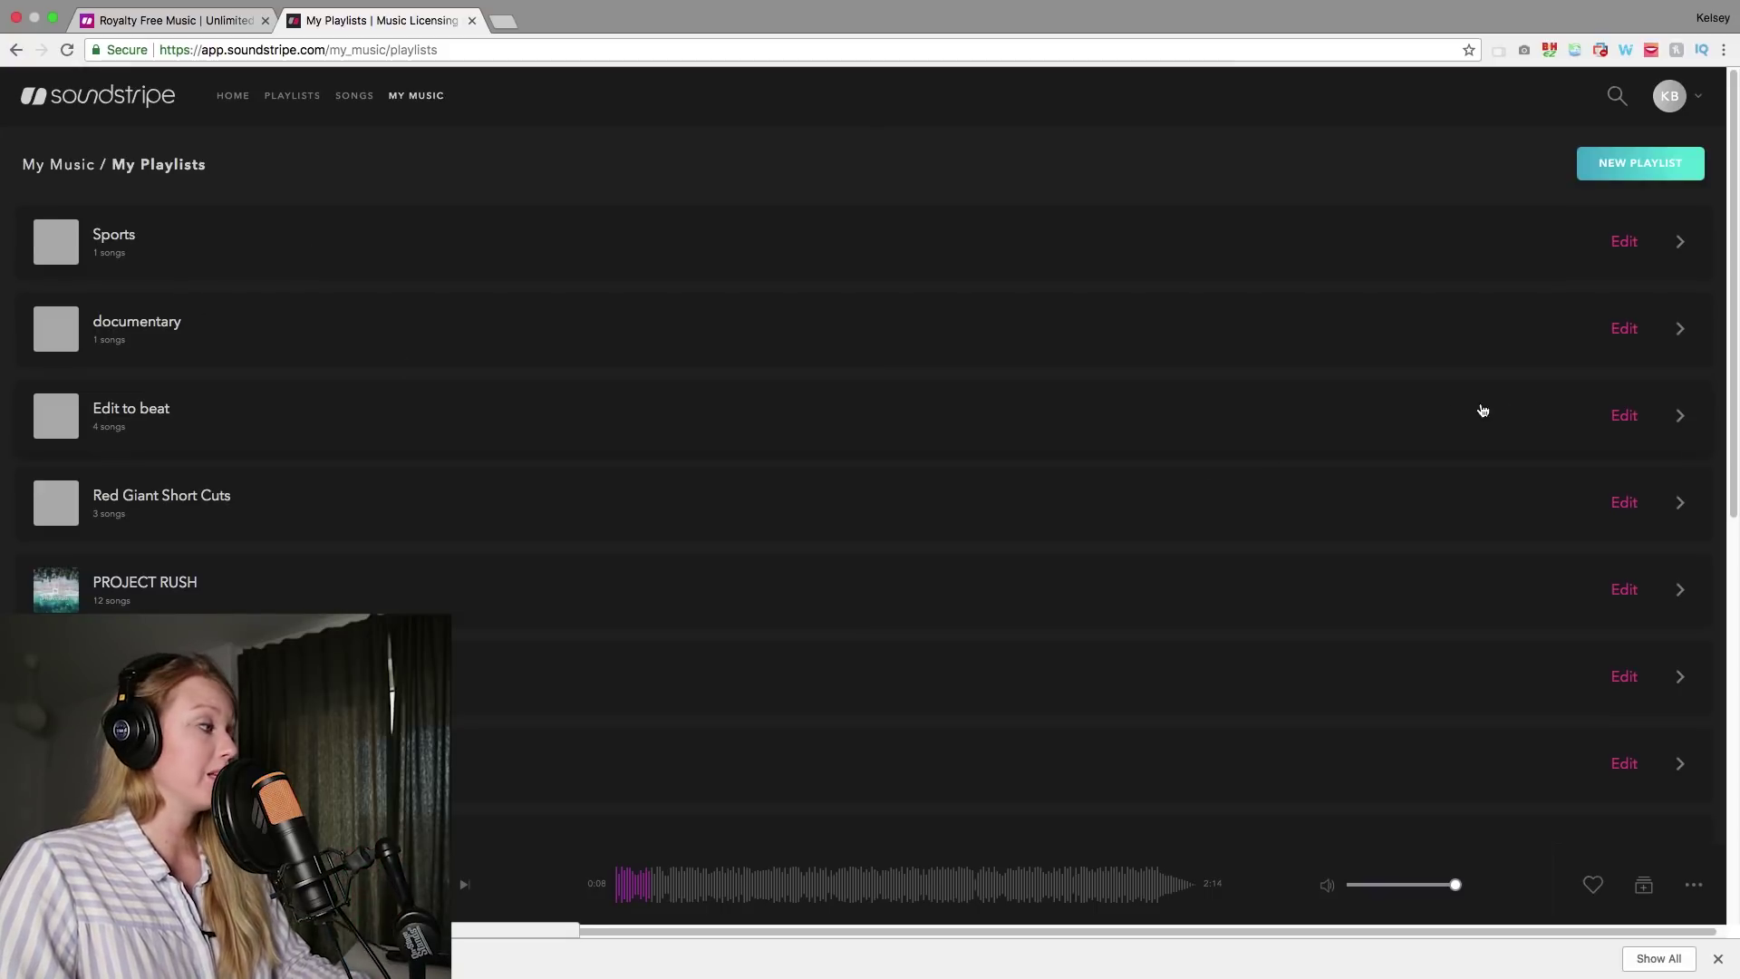
- Open the edit settings for the Edit to beat playlist
{"action": "left_click", "coordinate": [1625, 416]}
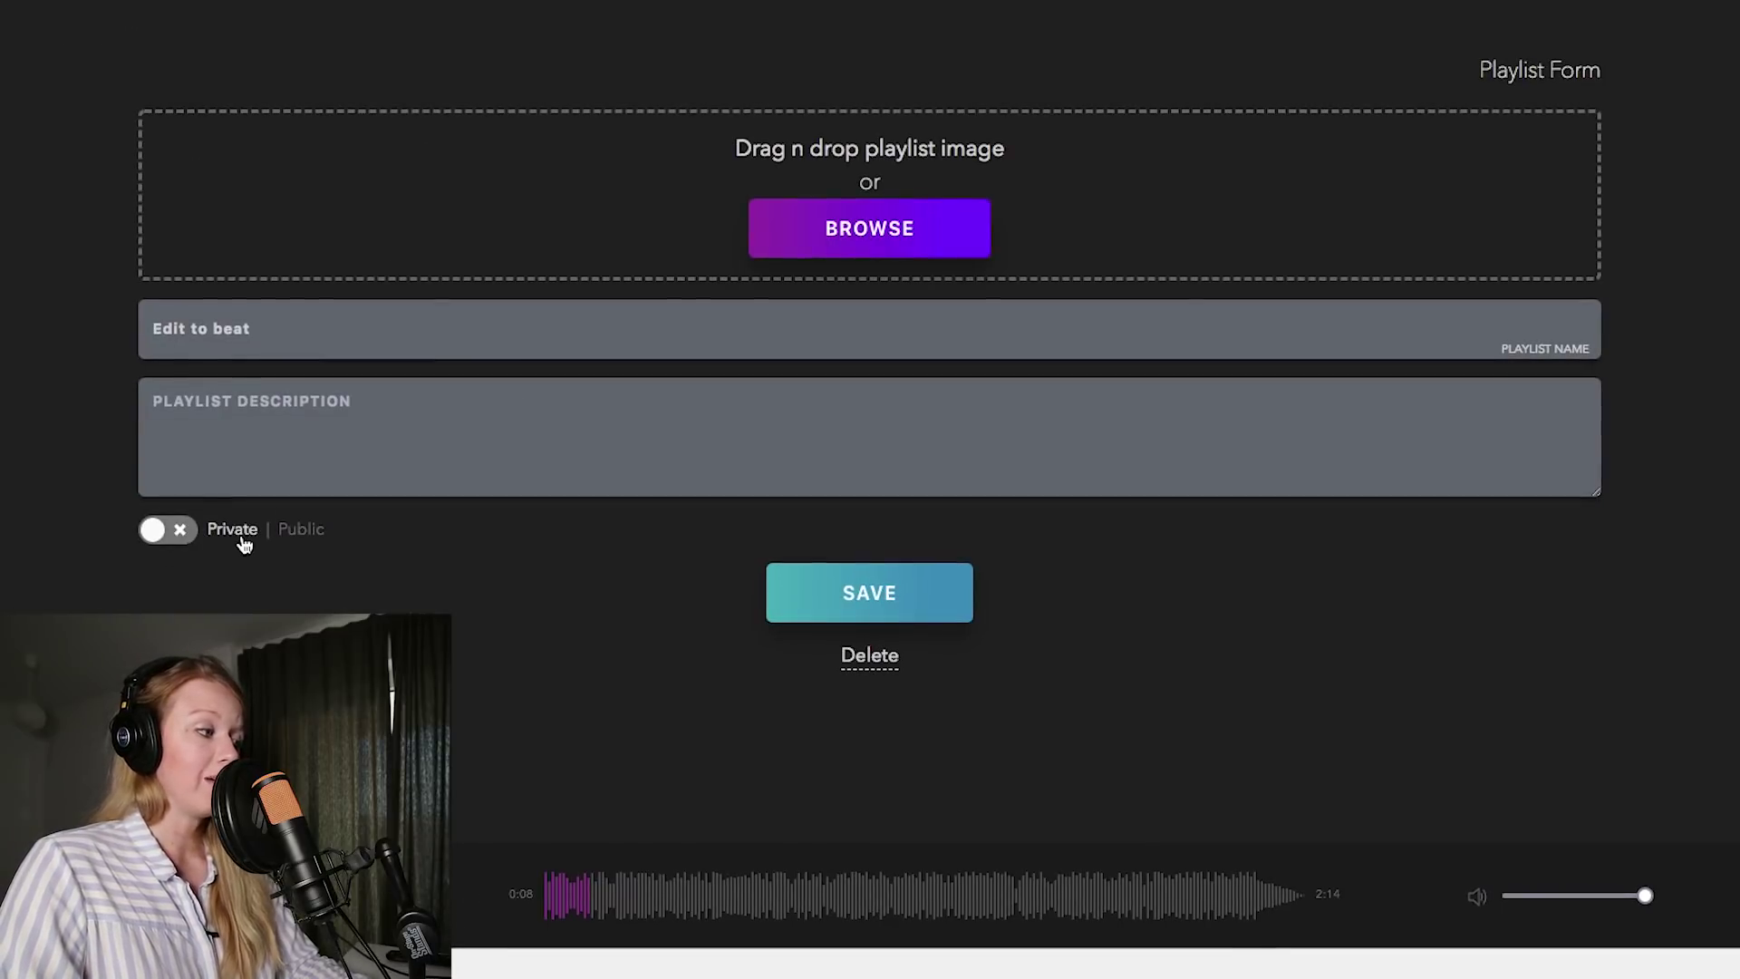
- Switch Edit to beat to Public, save, and open the playlist
{"action": "left_click", "coordinate": [301, 534]}
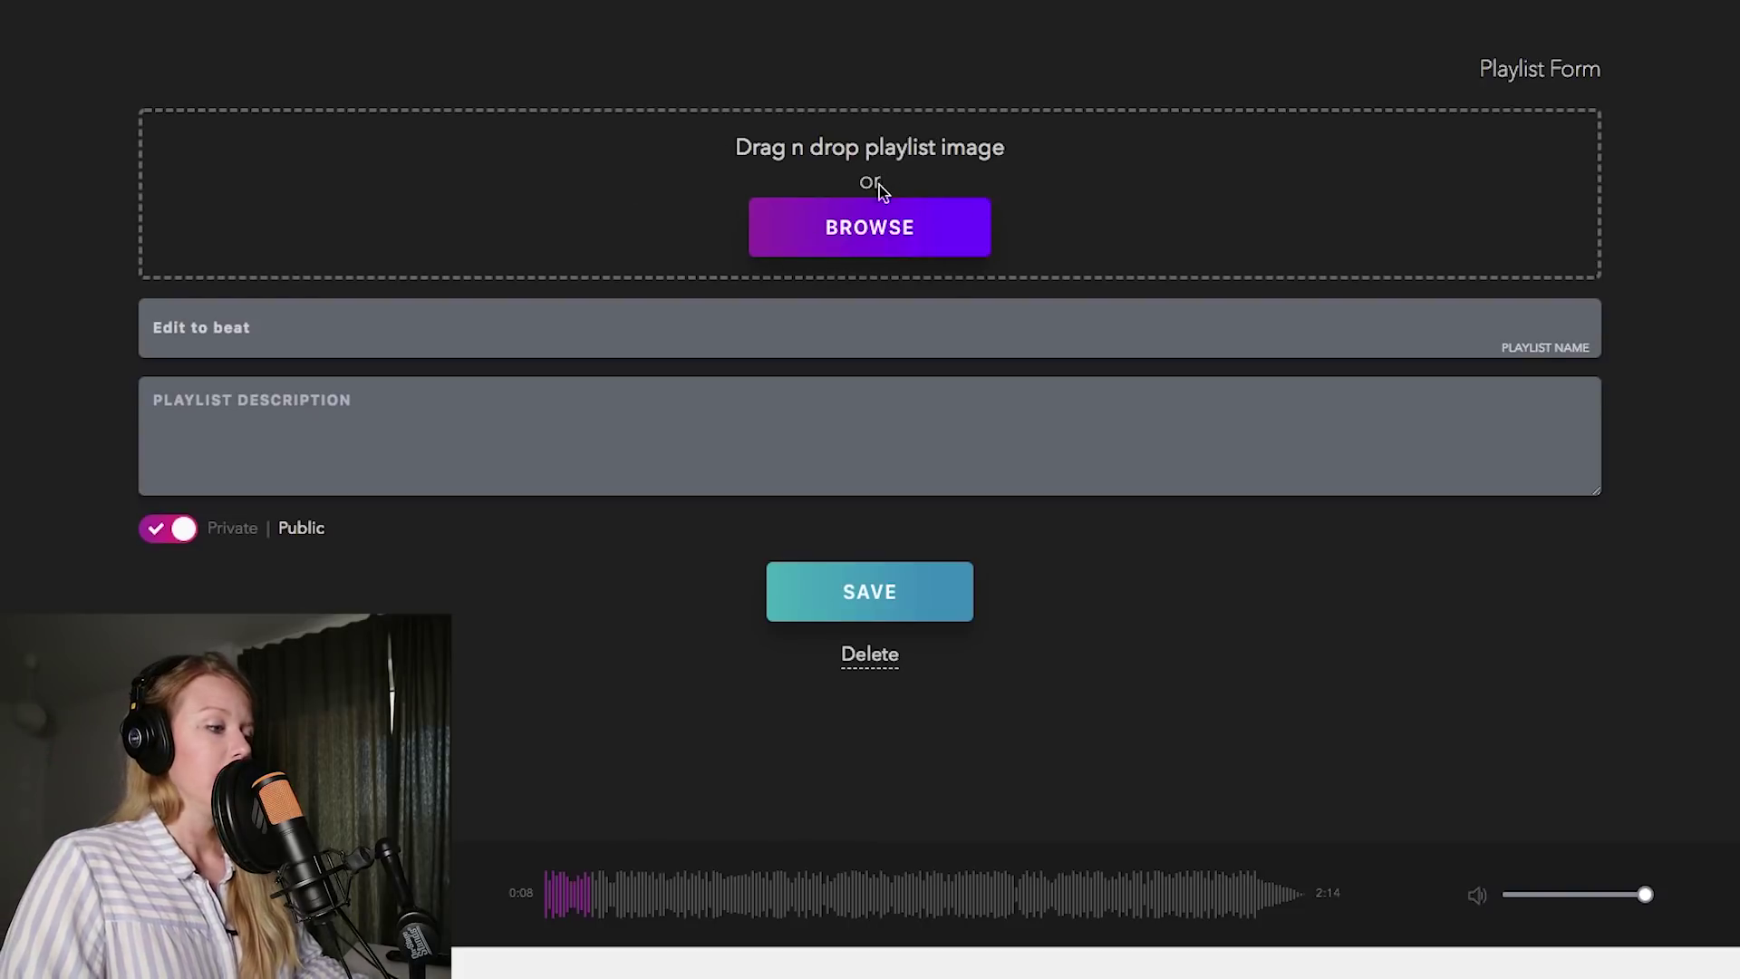
{"action": "left_click", "coordinate": [870, 589]}
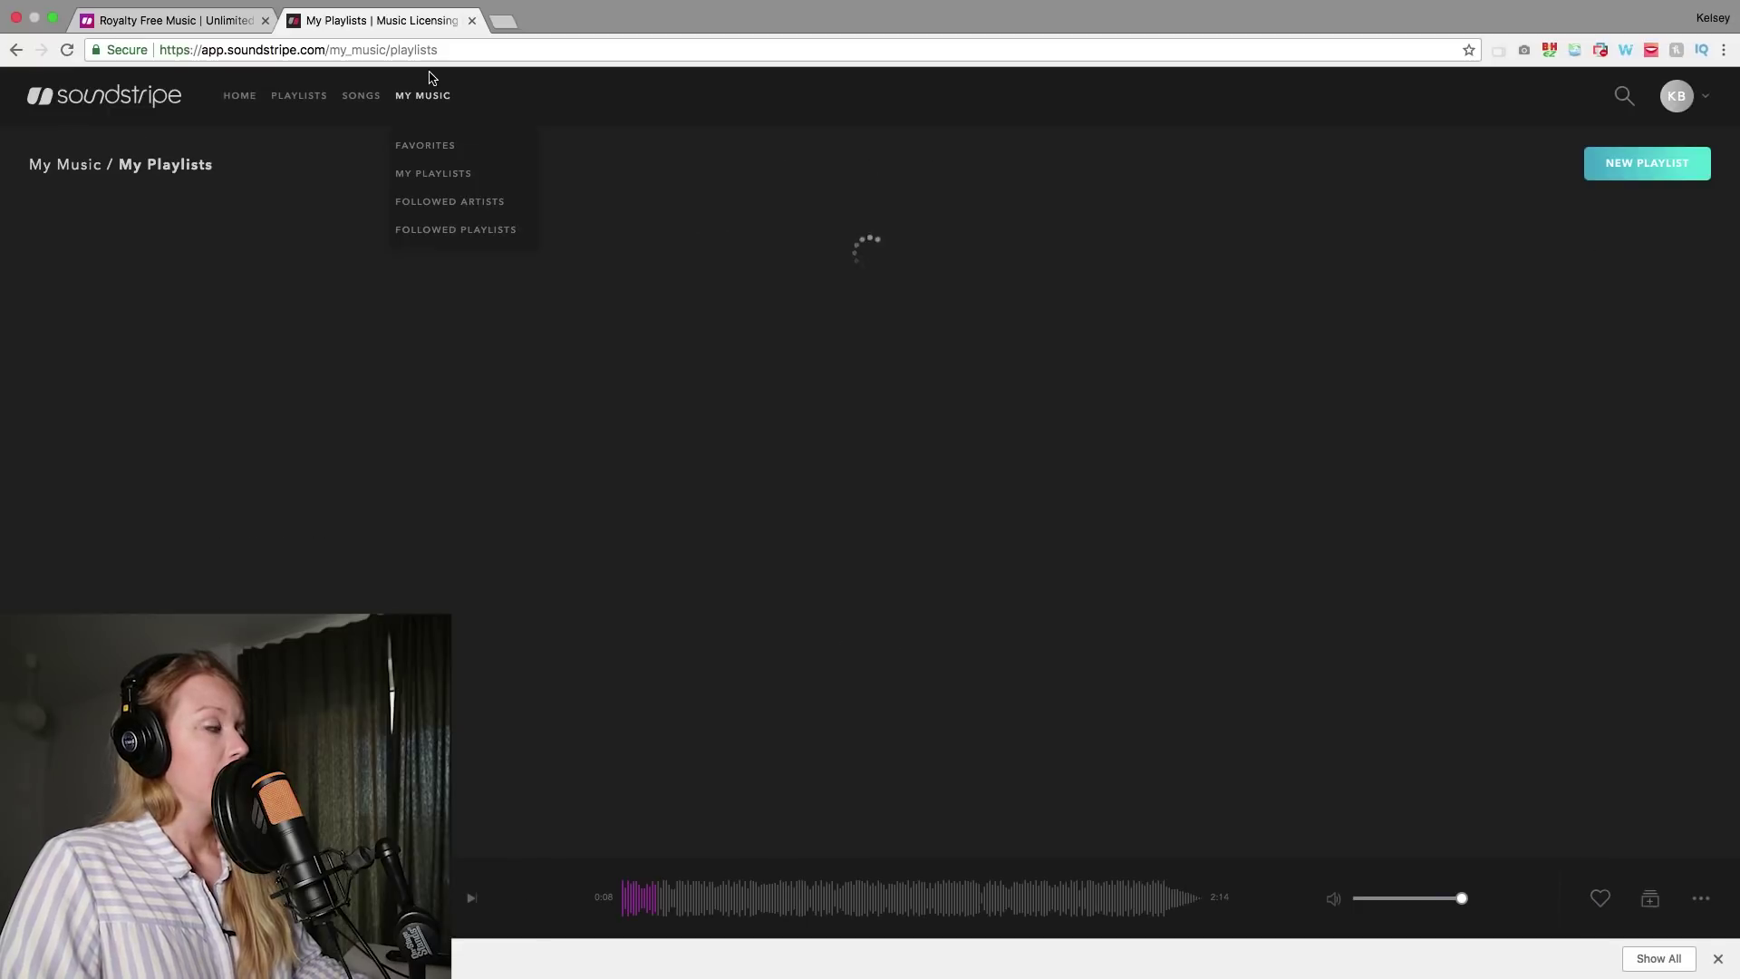
{"action": "left_click", "coordinate": [128, 414]}
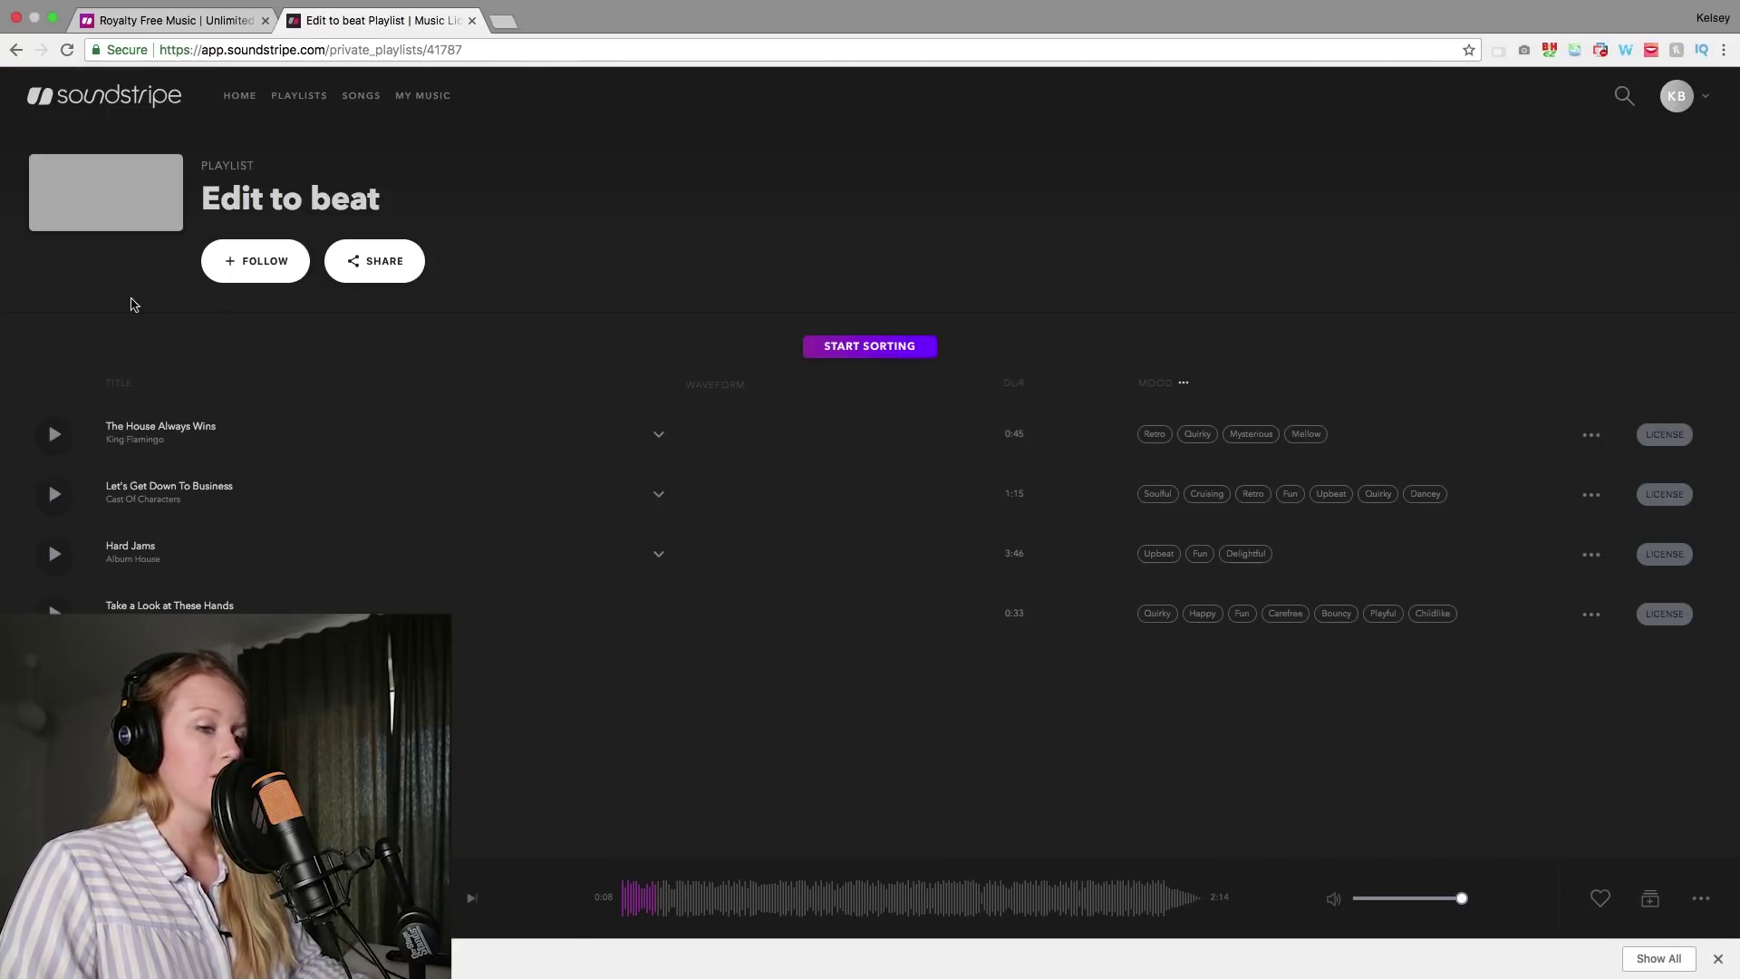
- Open the sharing dialog for the Edit to beat playlist
{"action": "left_click", "coordinate": [373, 274]}
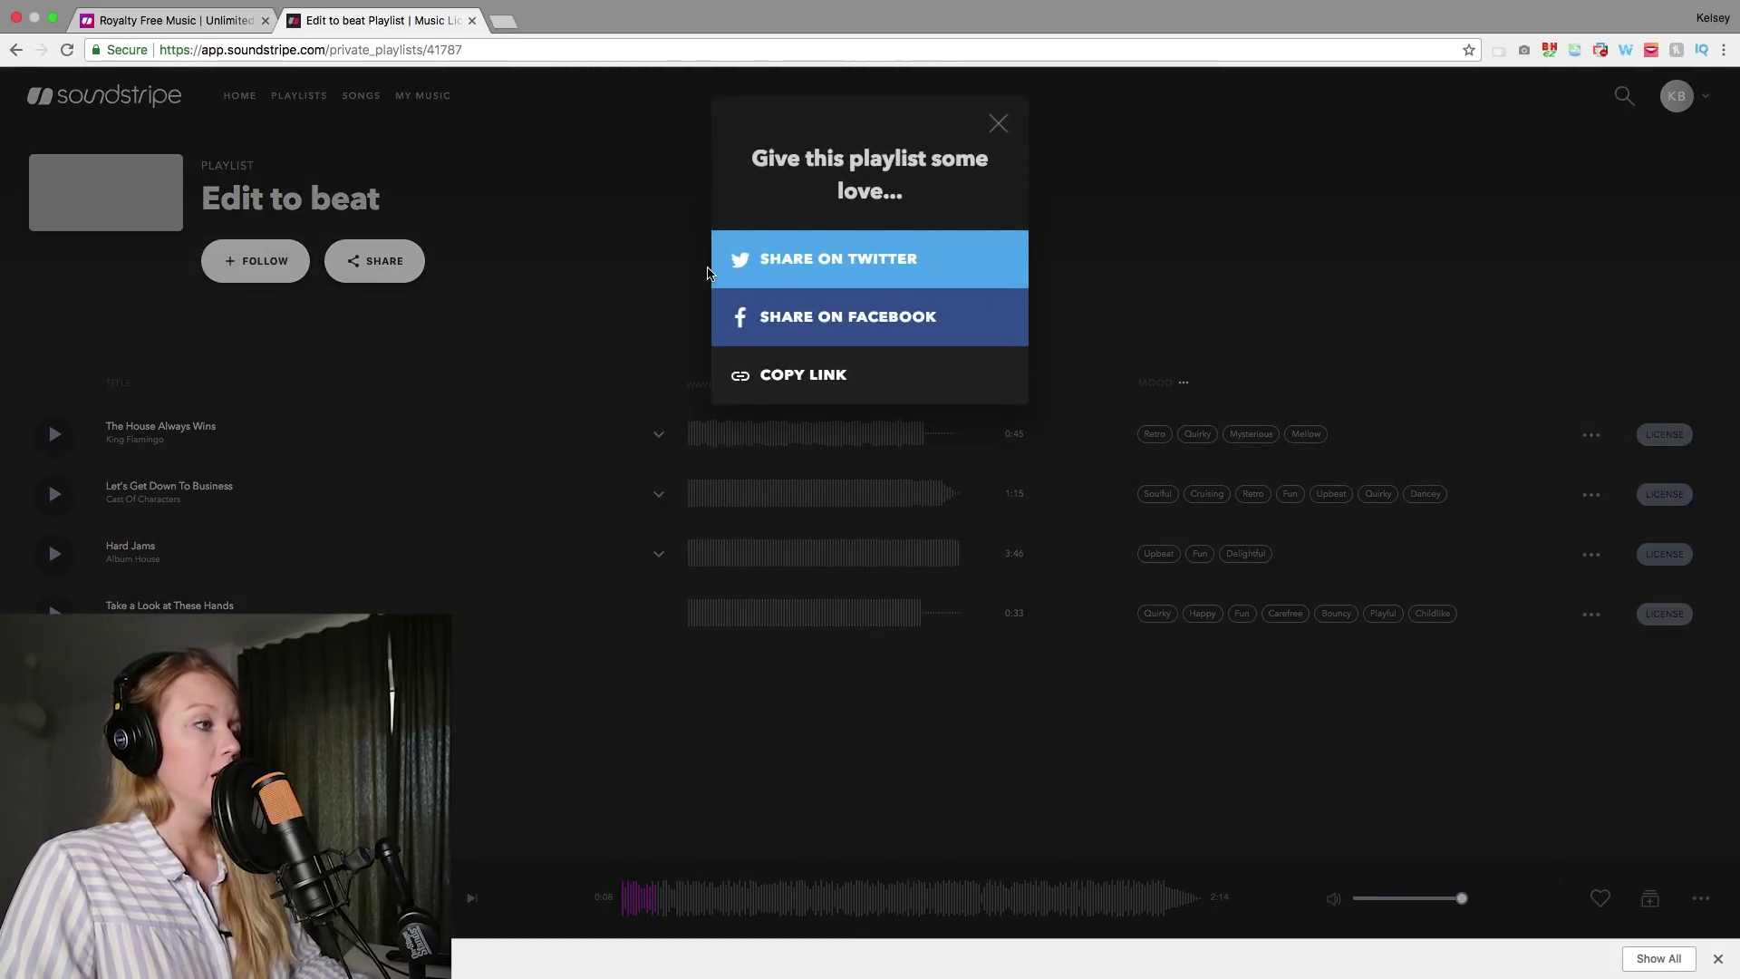